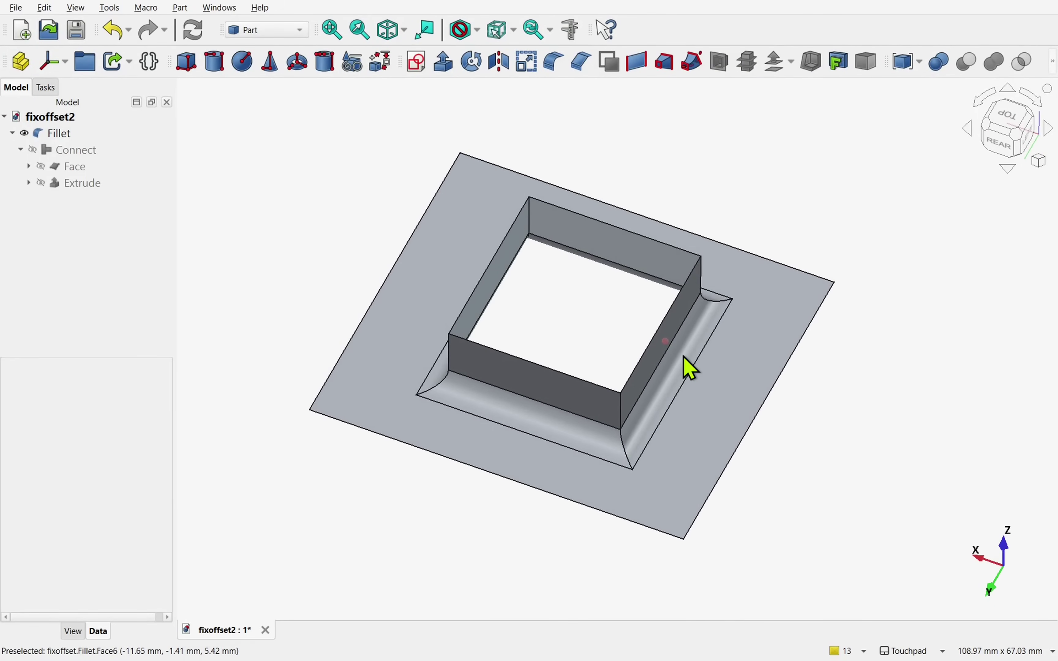
Preview a 3D offset of the Fillet result and orbit around the offset plate to inspect it.
click(78, 132)
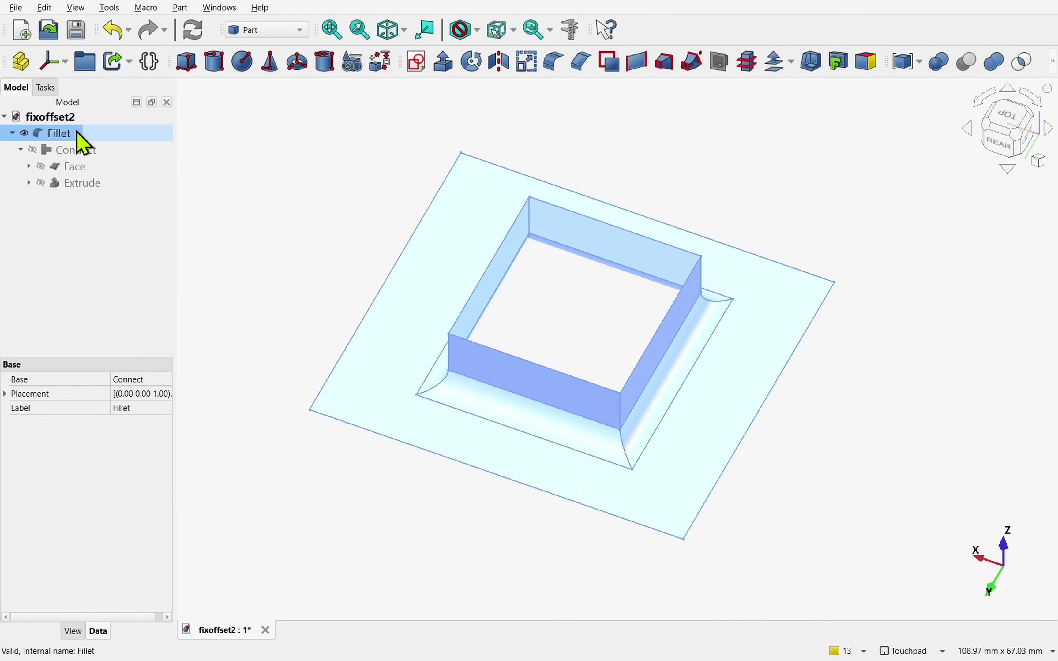
click(777, 62)
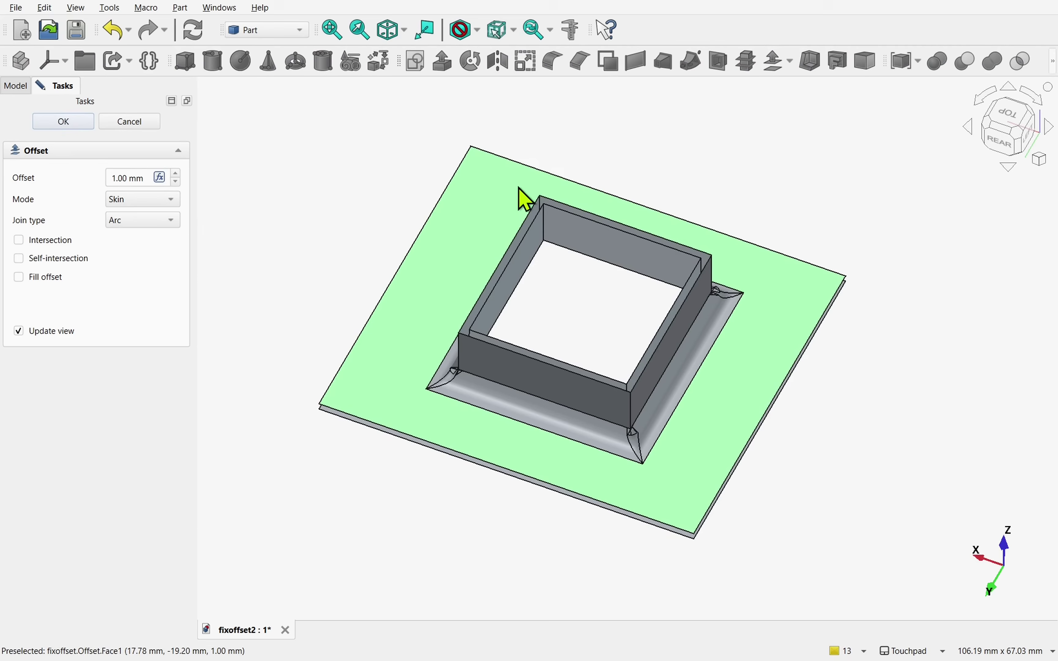
scroll(177, 176, up, 10)
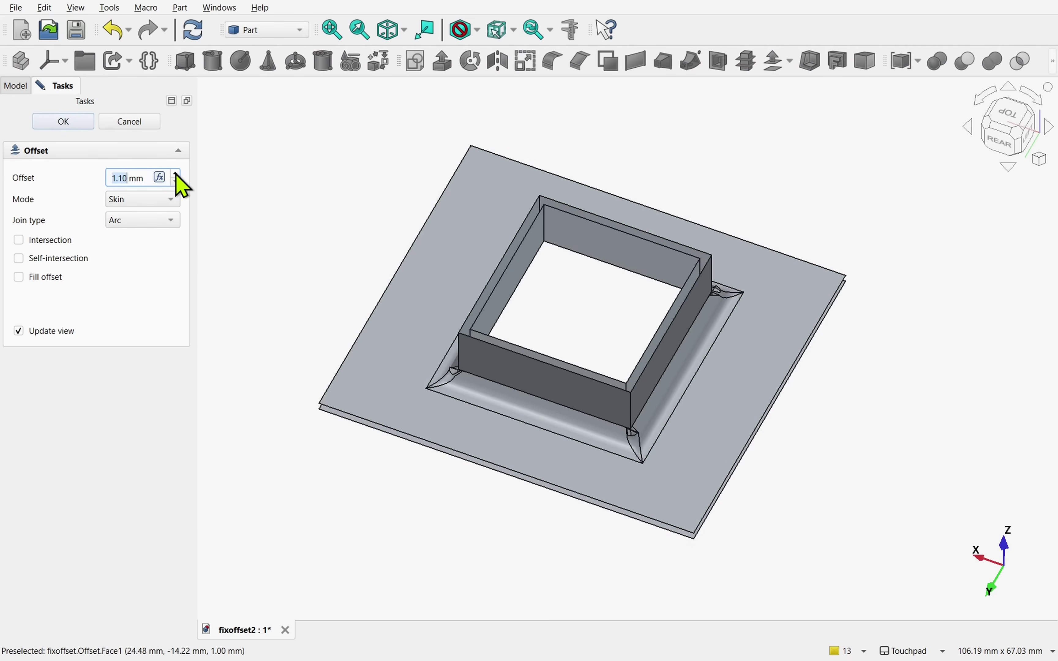
middle_drag(432, 260, 471, 229)
scroll(433, 359, up, 3)
scroll(438, 346, up, 3)
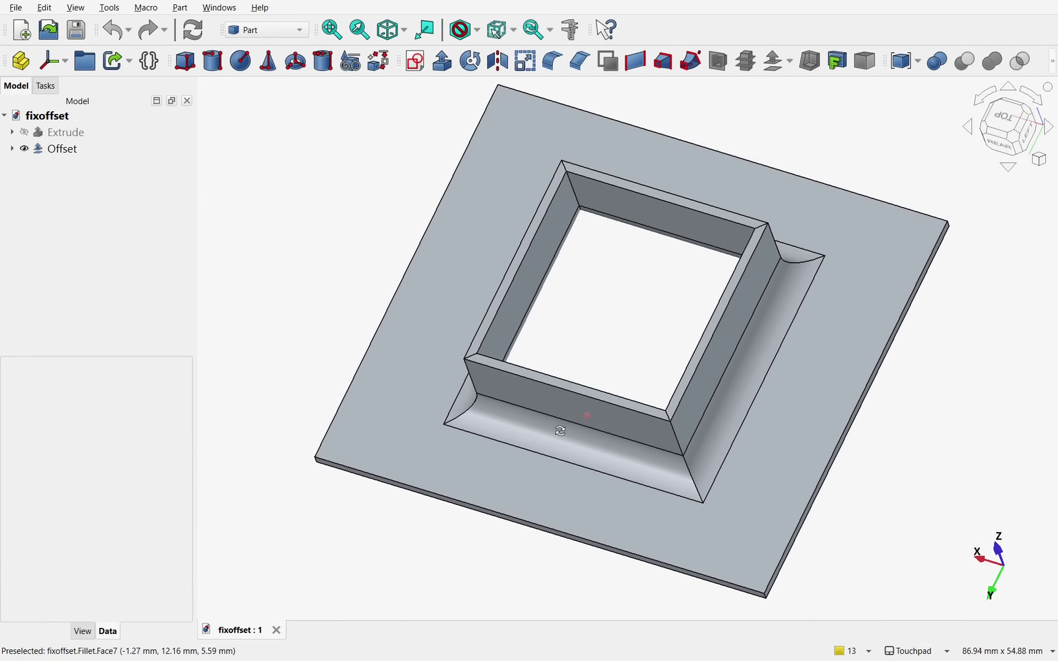
middle_drag(561, 432, 560, 406)
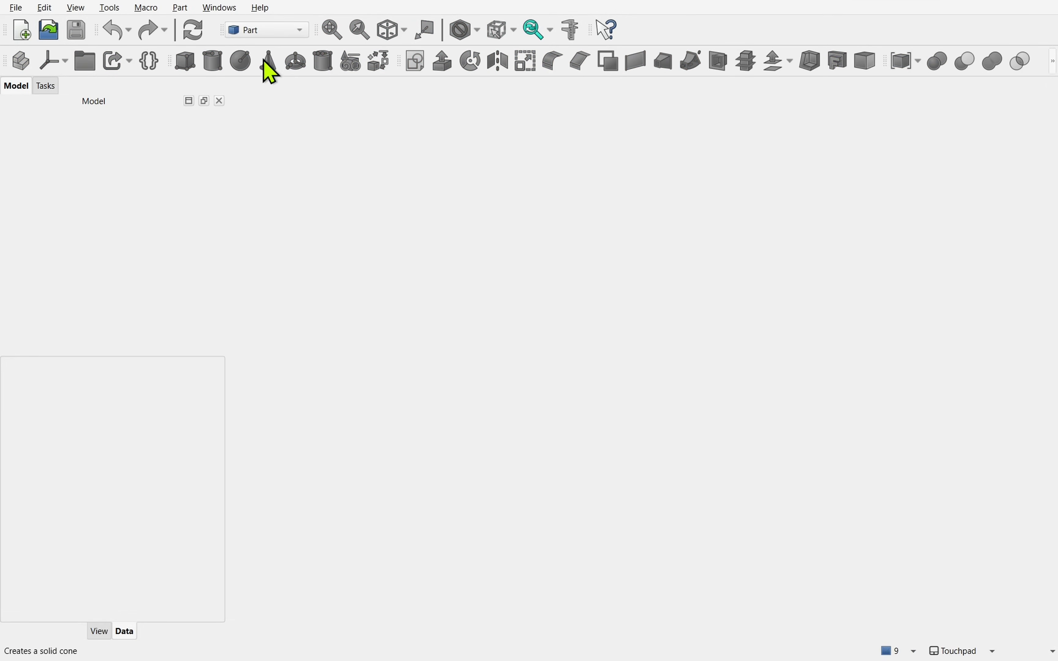
Create a new document with a sketch on the XY plane.
click(22, 30)
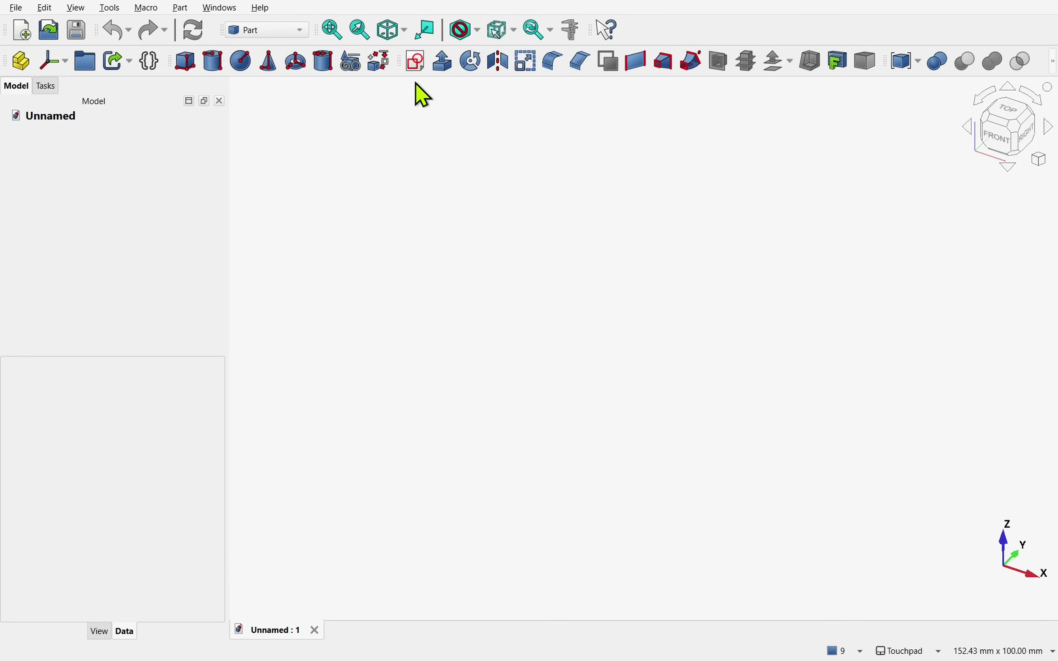
click(416, 62)
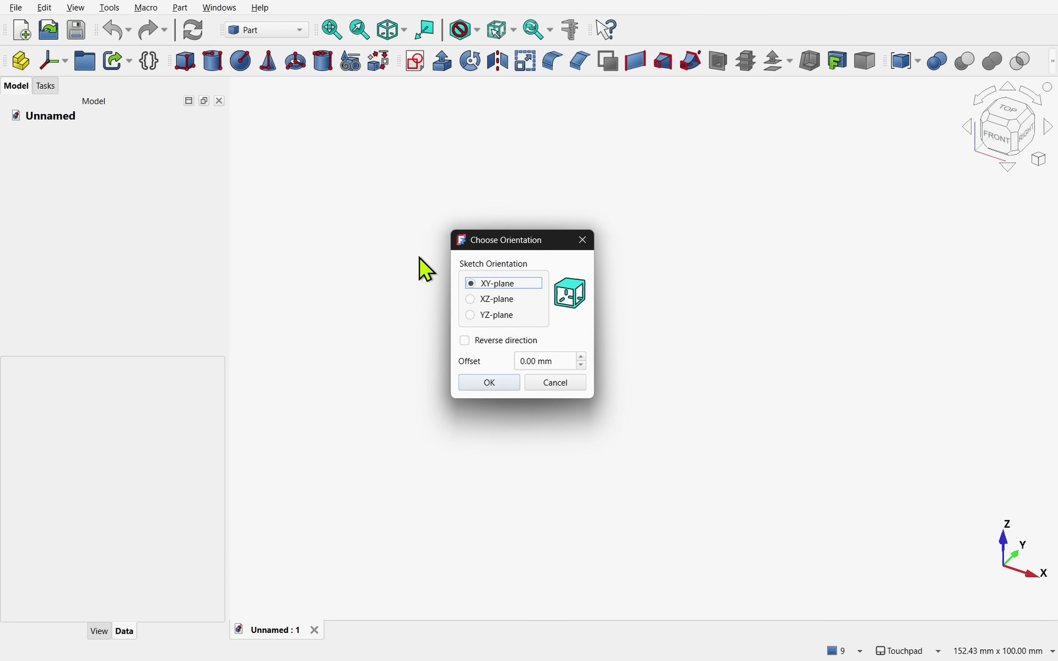
click(481, 383)
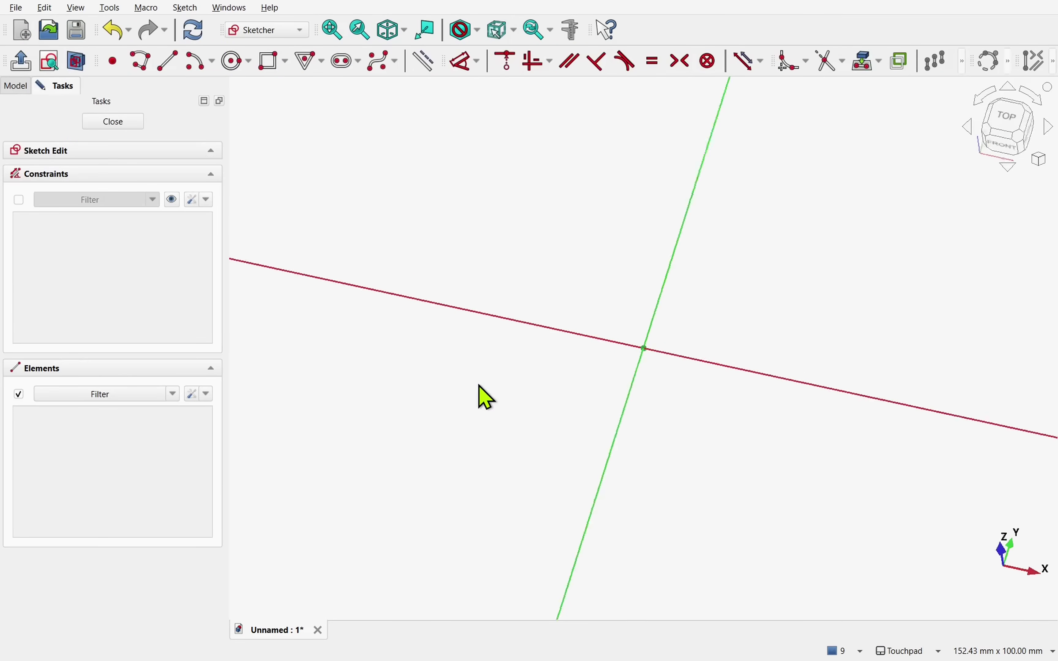
Draw a centred rectangle on the origin and close the sketch.
click(286, 66)
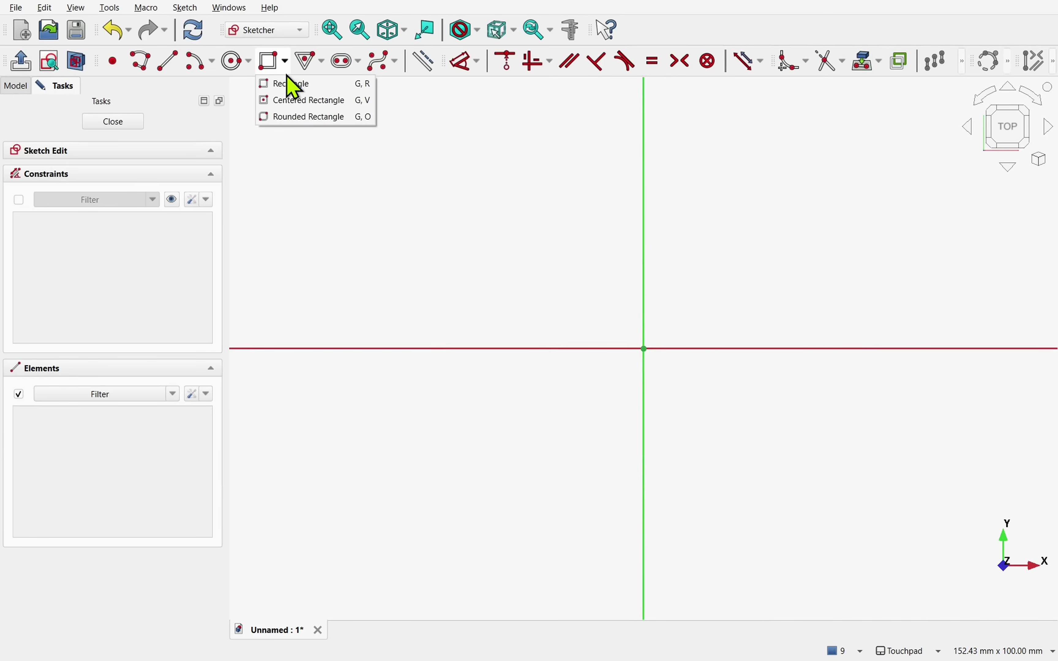
click(300, 101)
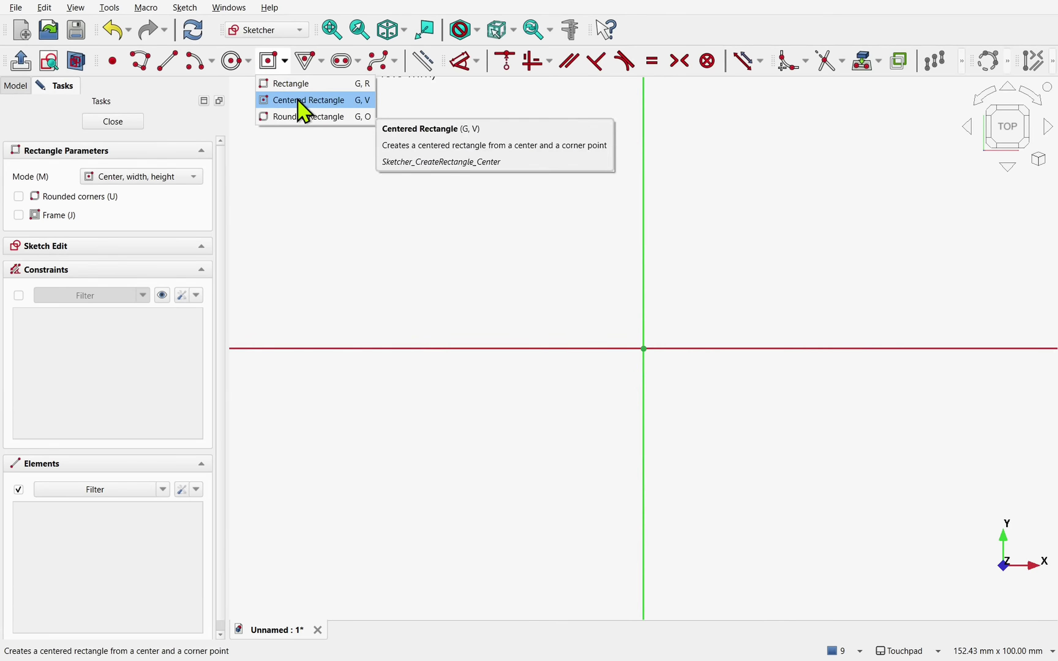
click(644, 349)
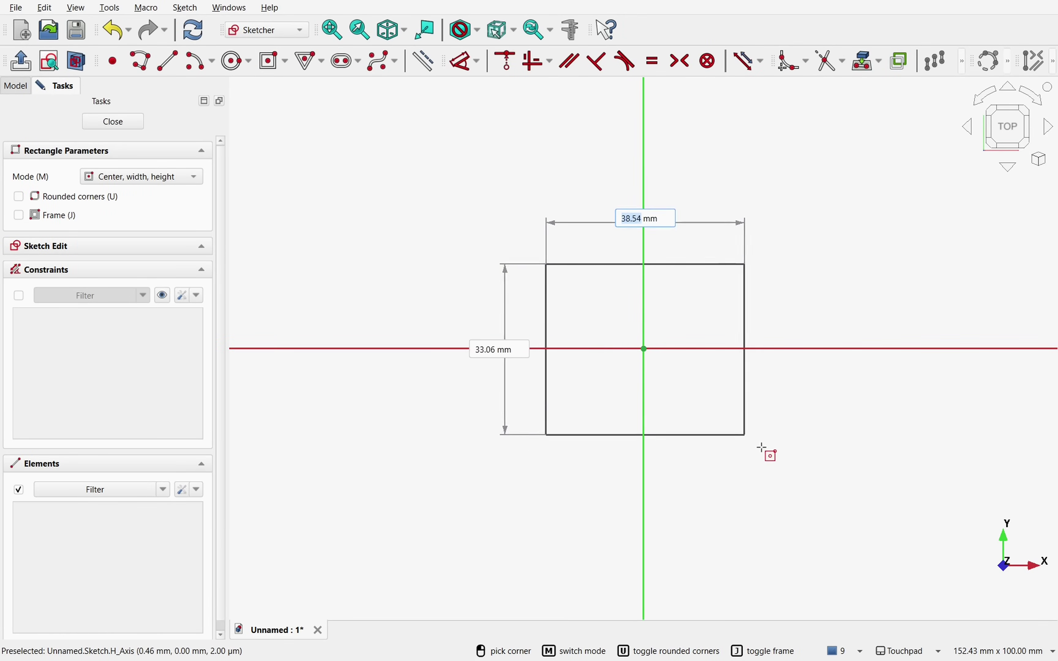
click(781, 477)
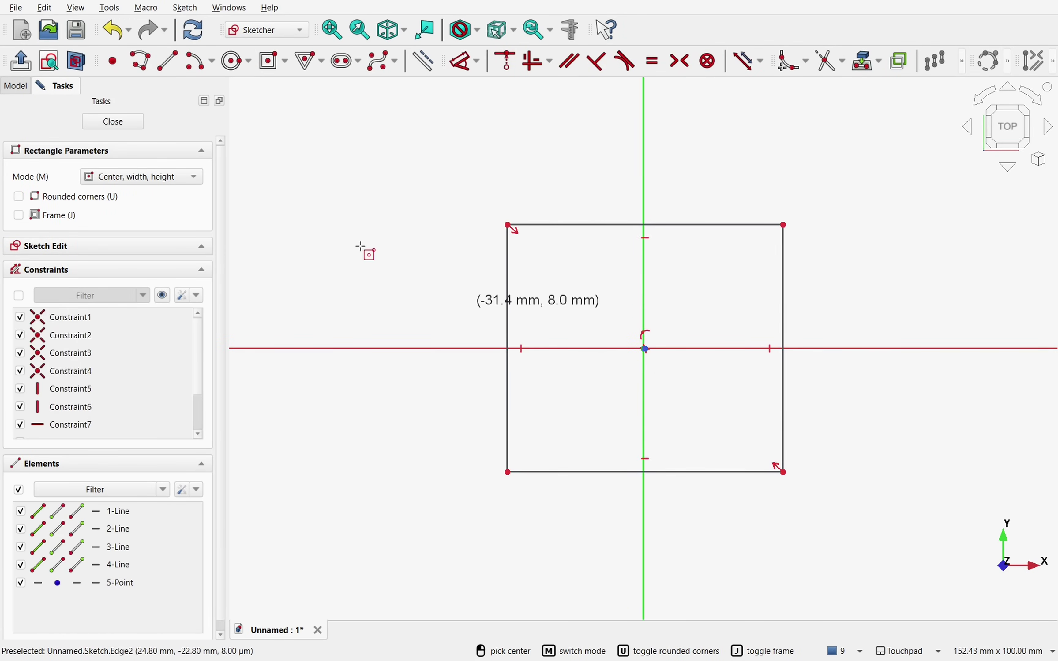
click(114, 122)
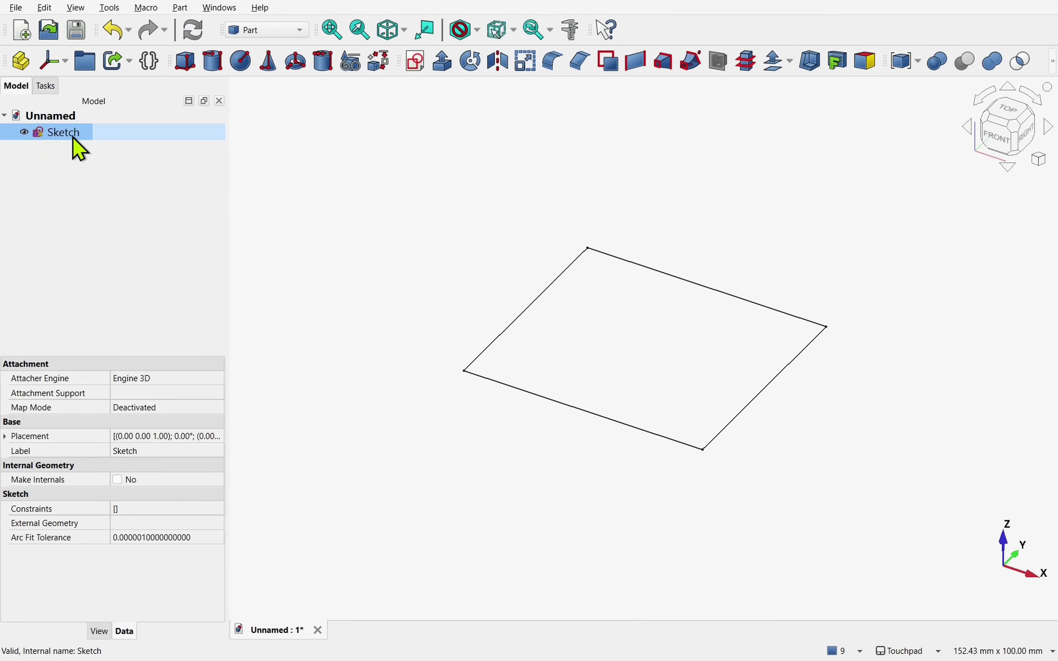
Build a Face from the rectangle sketch and attach a new sketch to that face.
click(181, 9)
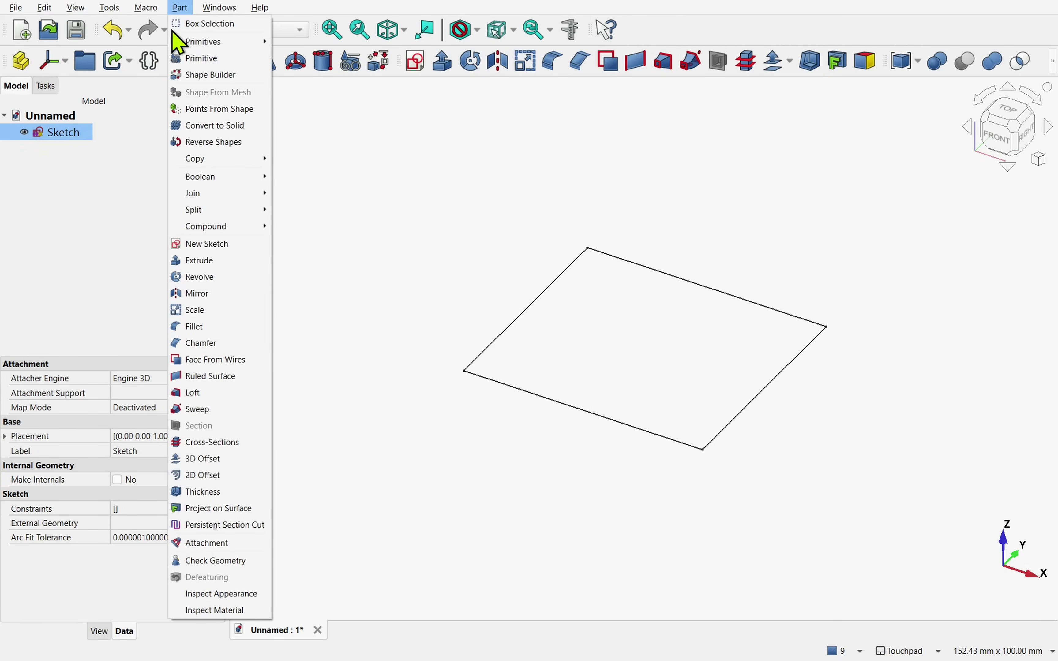
click(228, 369)
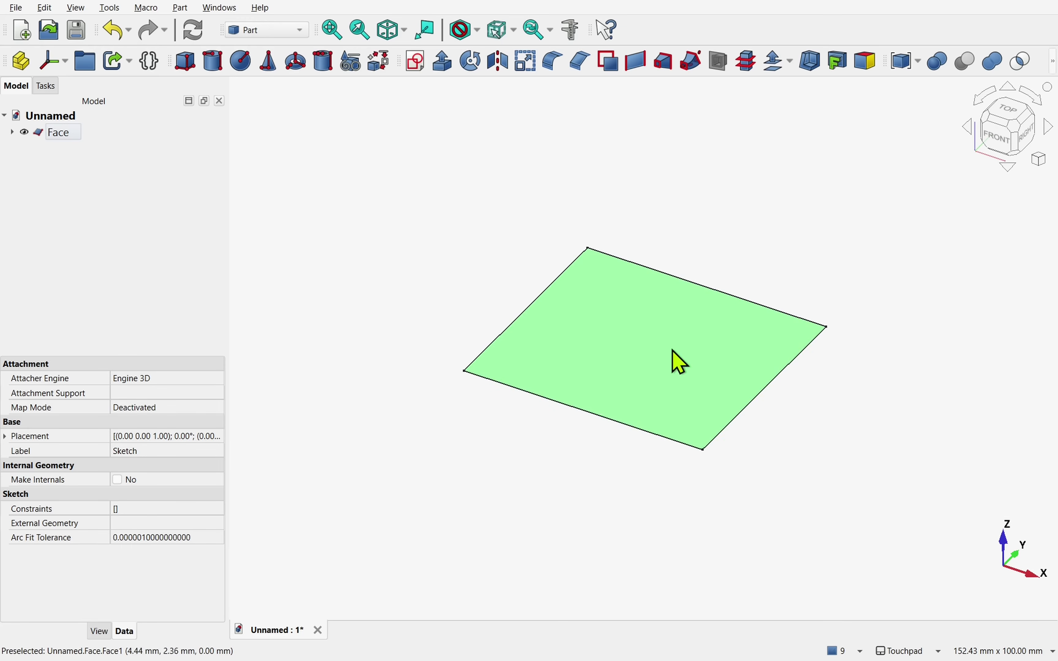
click(645, 356)
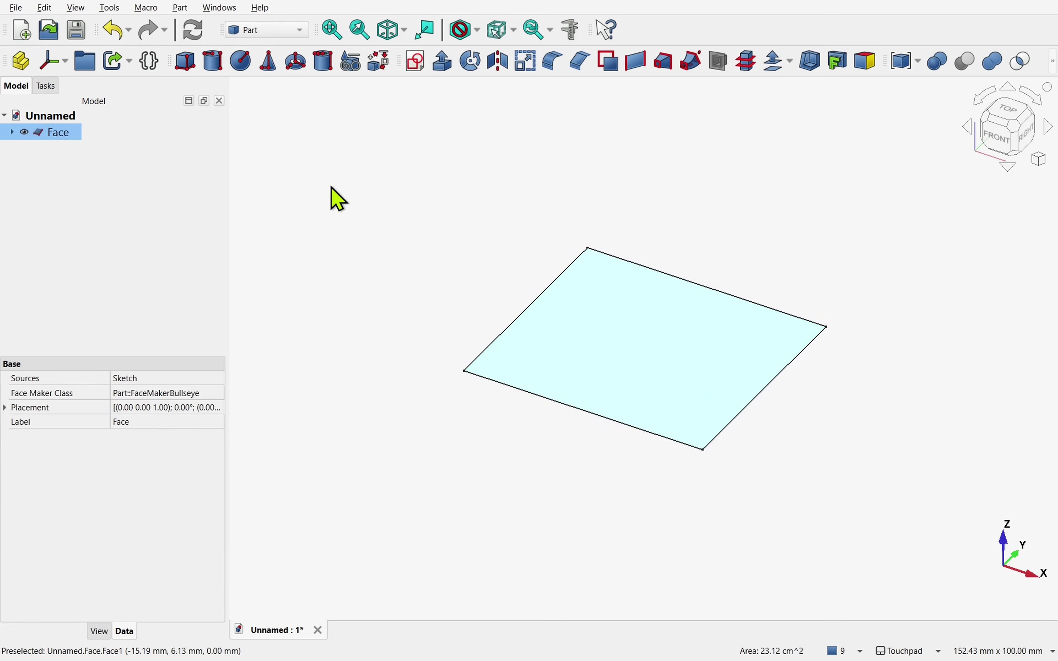
click(416, 62)
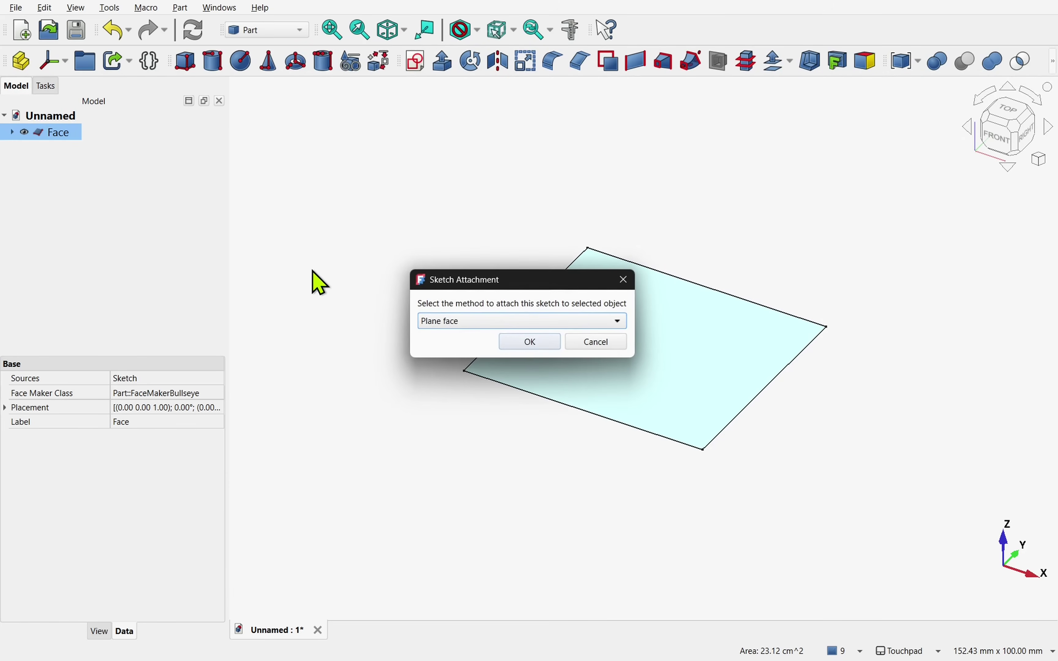
click(530, 342)
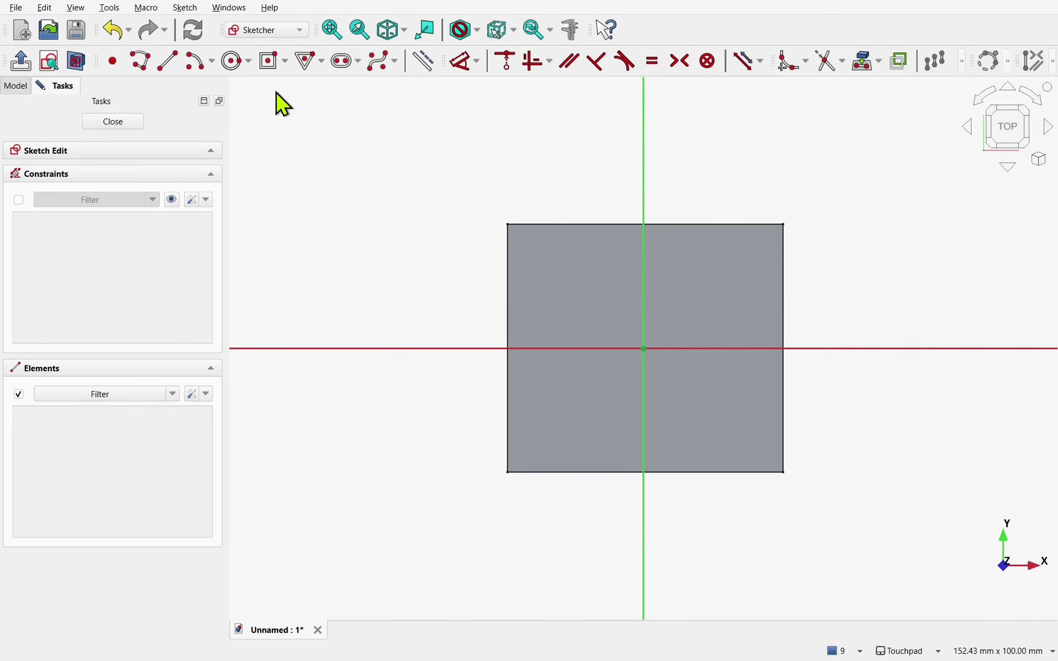
Draw a smaller centred rectangle on the origin in Sketch001 and close it.
click(271, 63)
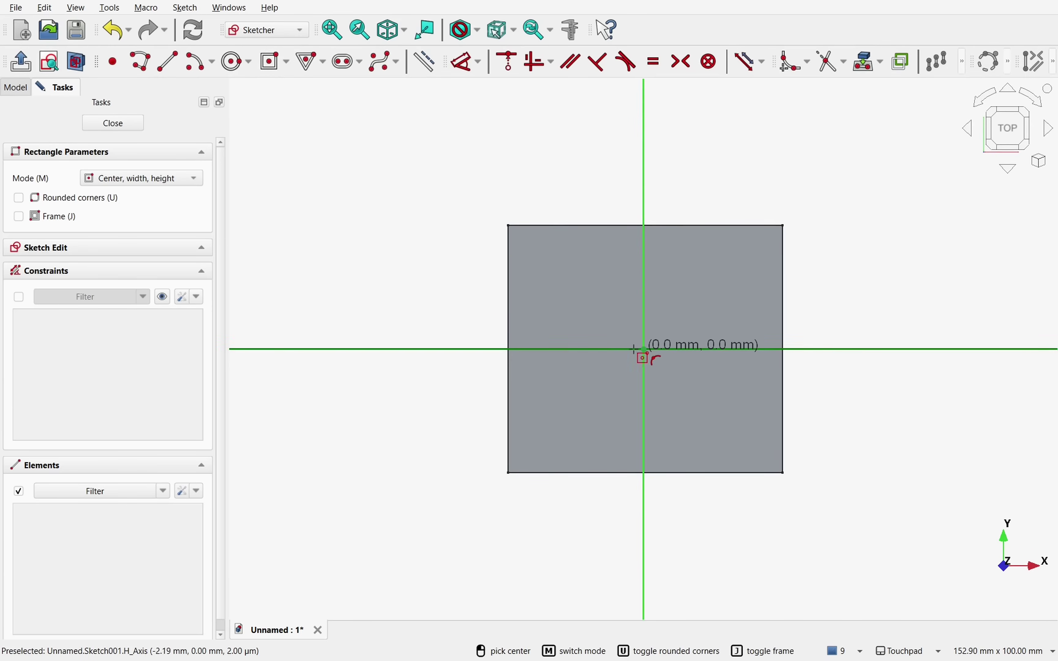
click(642, 349)
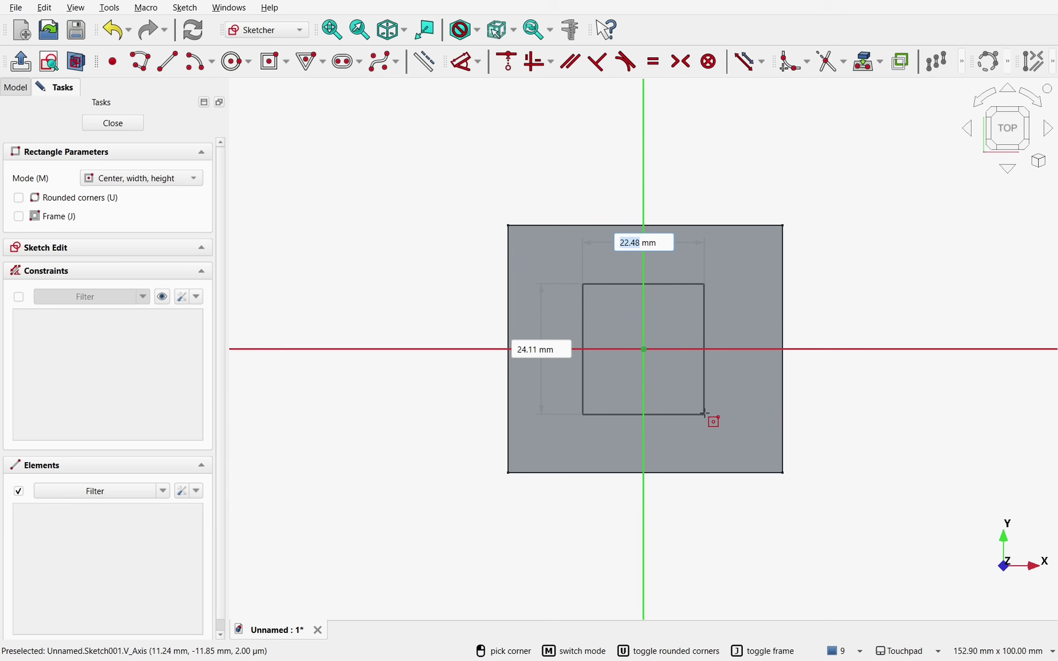
click(704, 413)
click(114, 123)
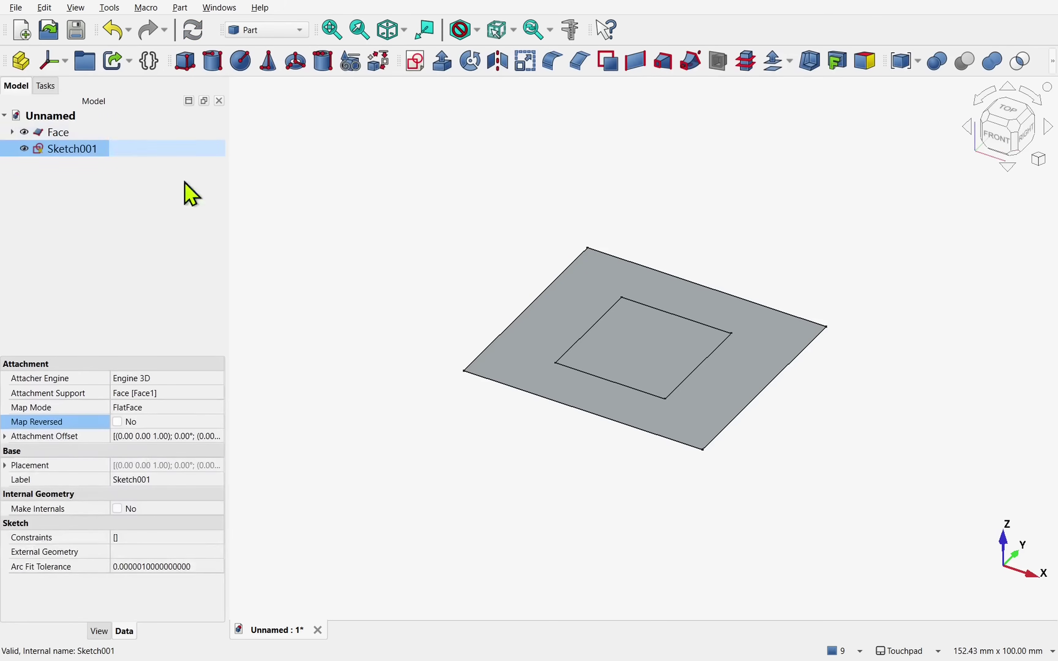
scroll(628, 314, up, 1)
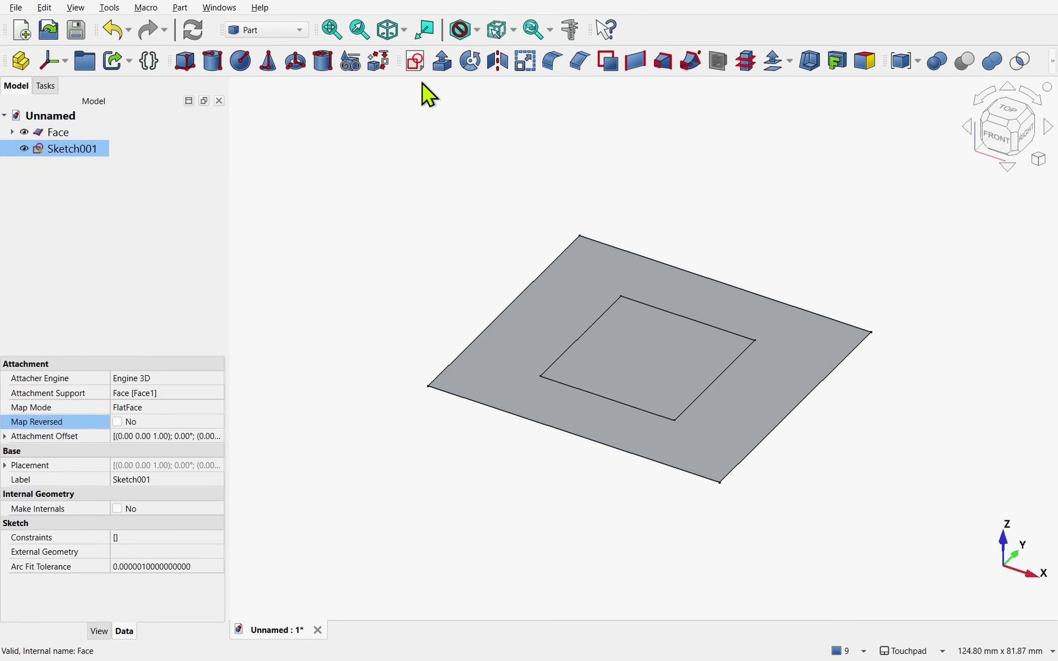
Extrude Sketch001 by 10 mm and set the Extrude's Solid property to No.
click(446, 71)
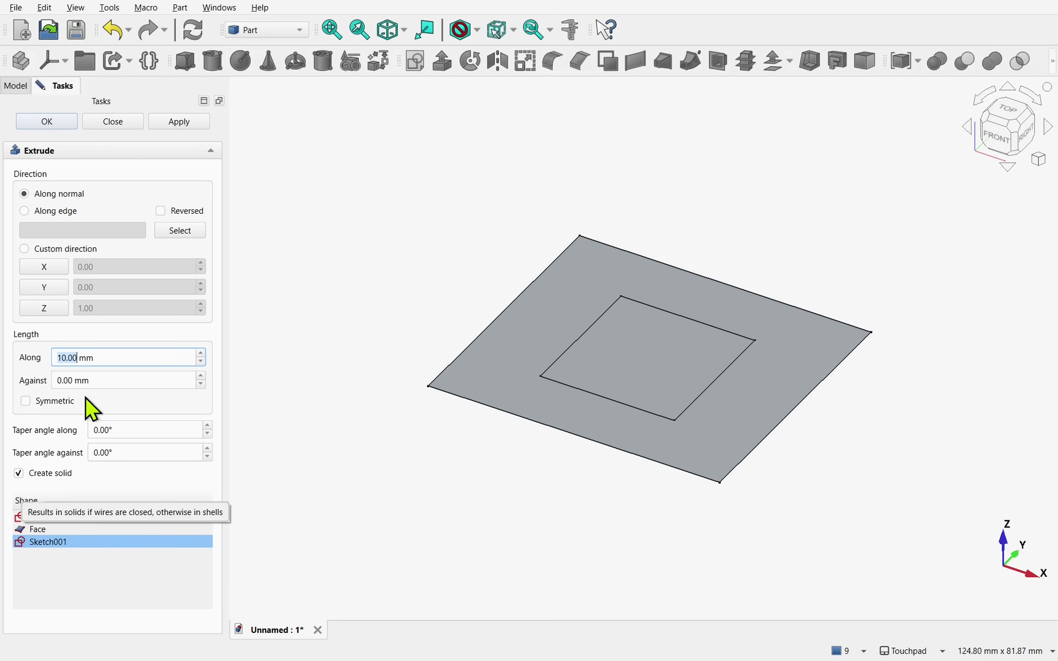
click(65, 125)
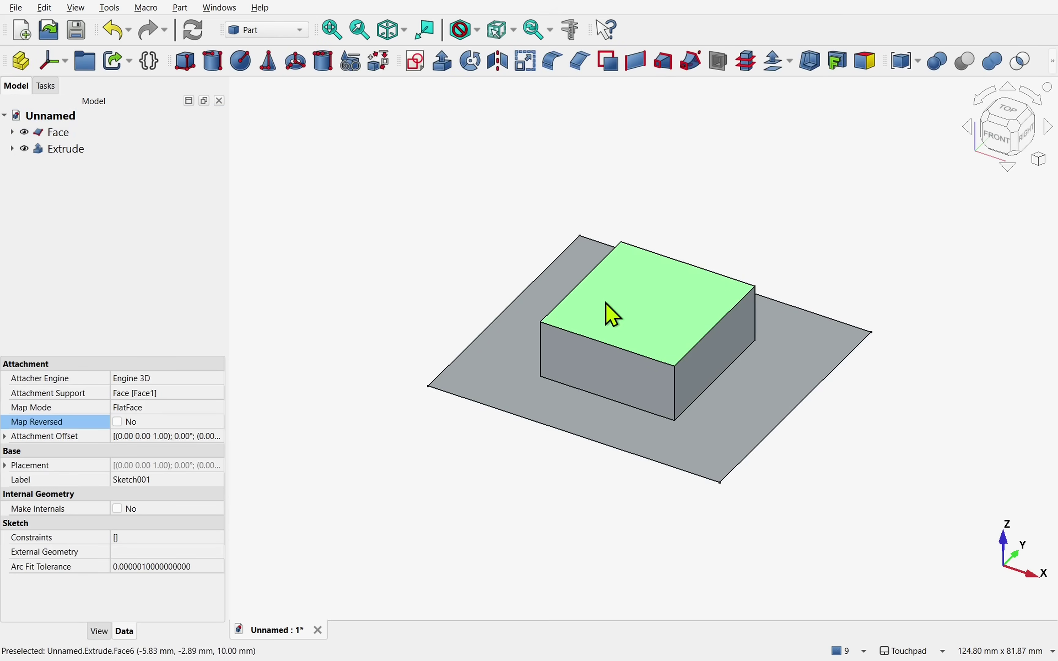
click(62, 150)
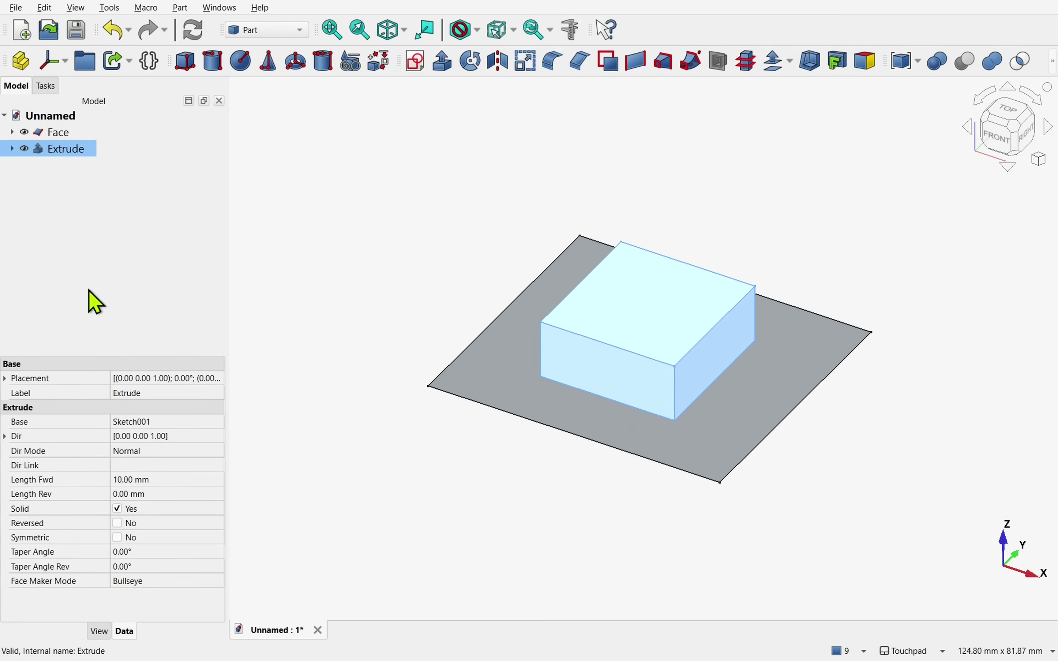
click(118, 510)
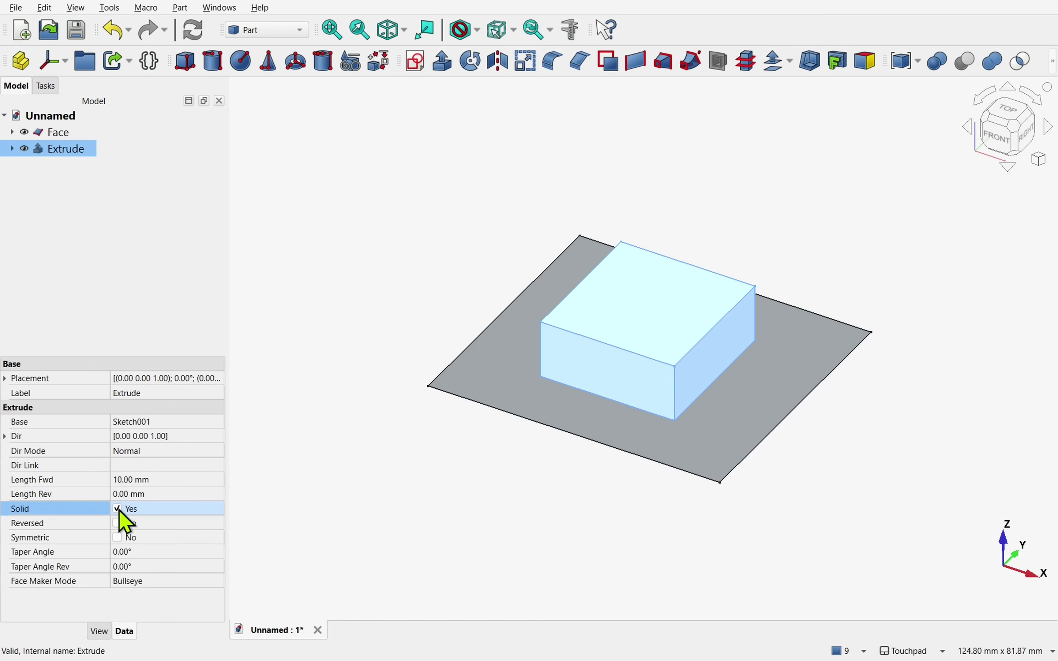
Select the flat face and the tube's front wall to inspect them, then clear the selection.
click(490, 461)
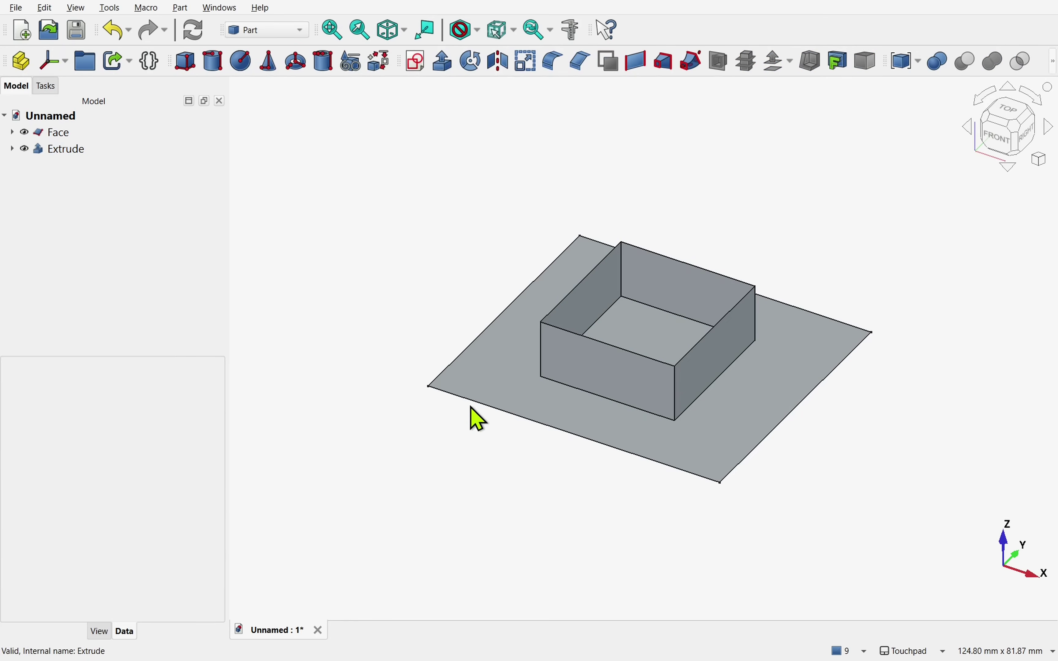
click(510, 398)
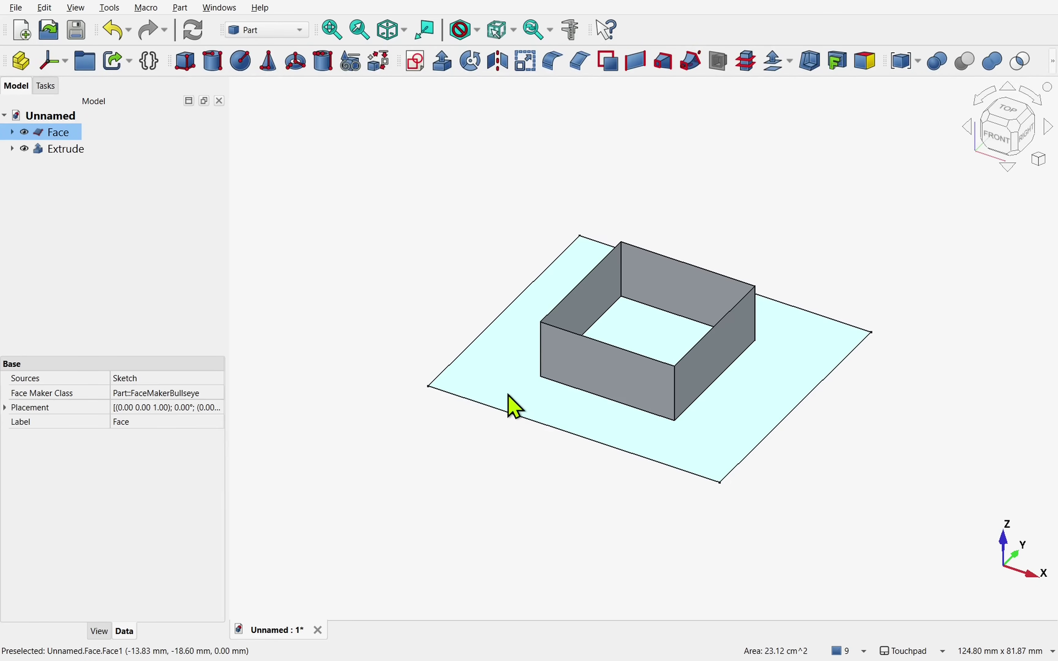
click(618, 372)
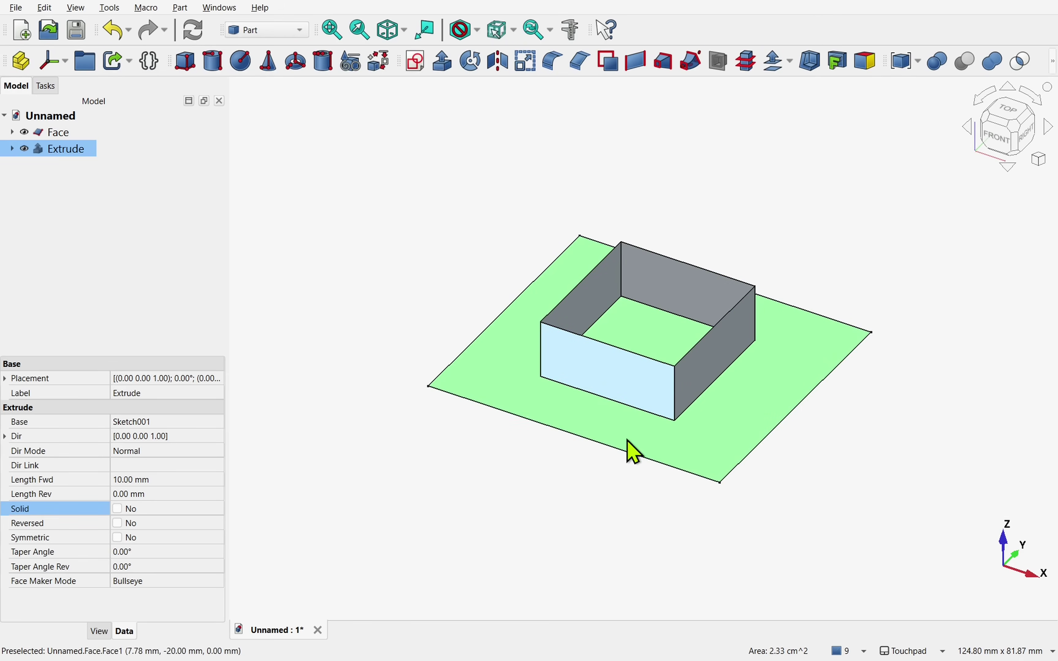
click(304, 190)
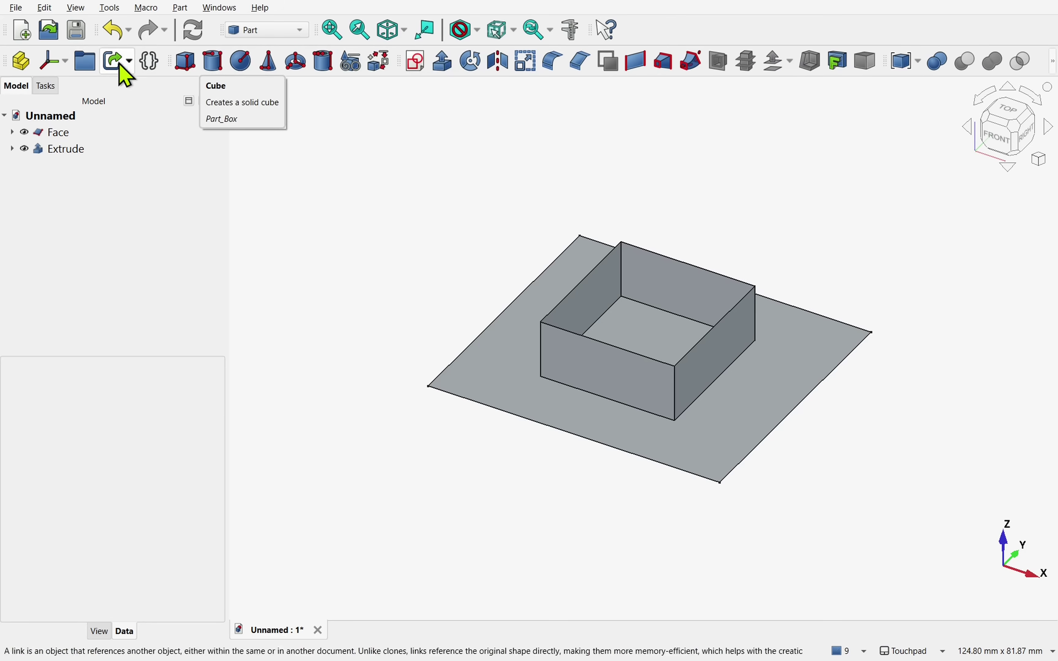
Combine the Extrude tube and the Face with Part > Join > Connect Shapes.
click(86, 157)
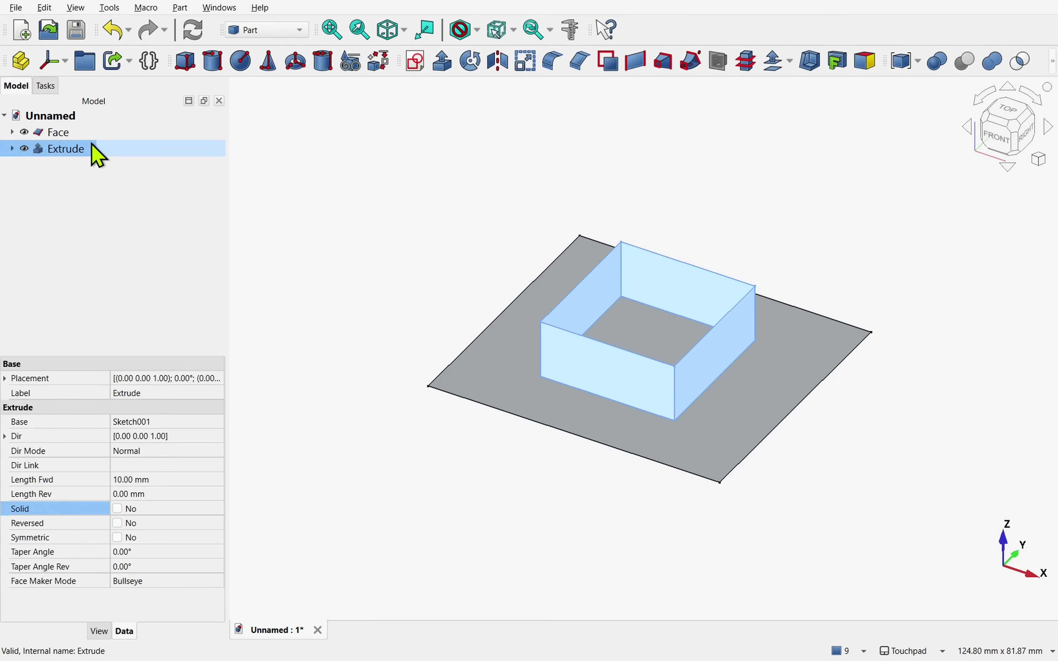
ctrl+click(76, 133)
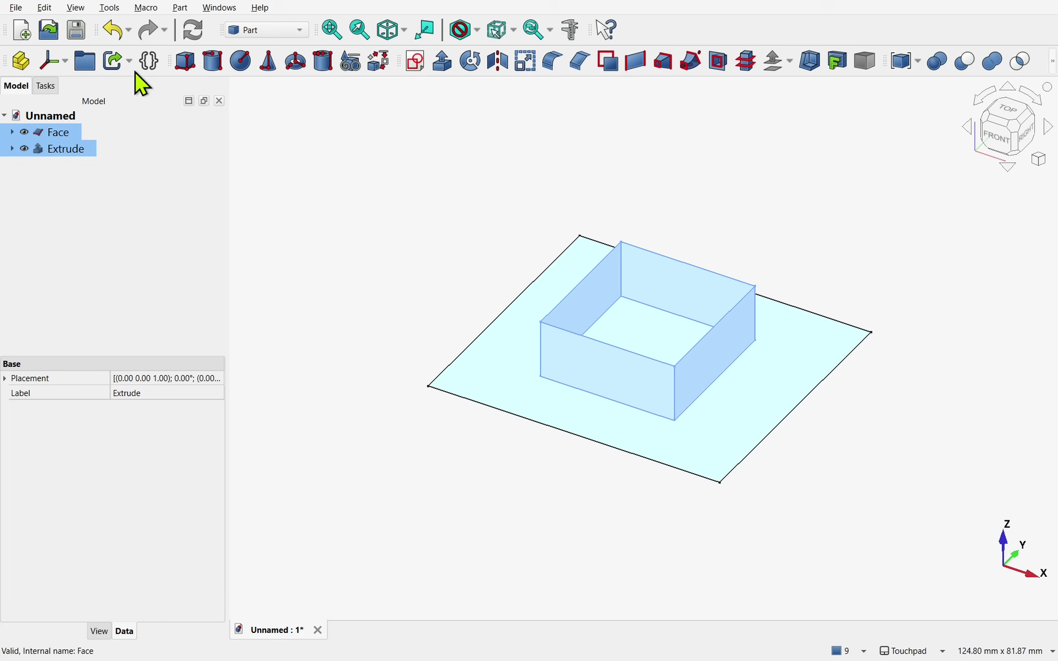
click(179, 8)
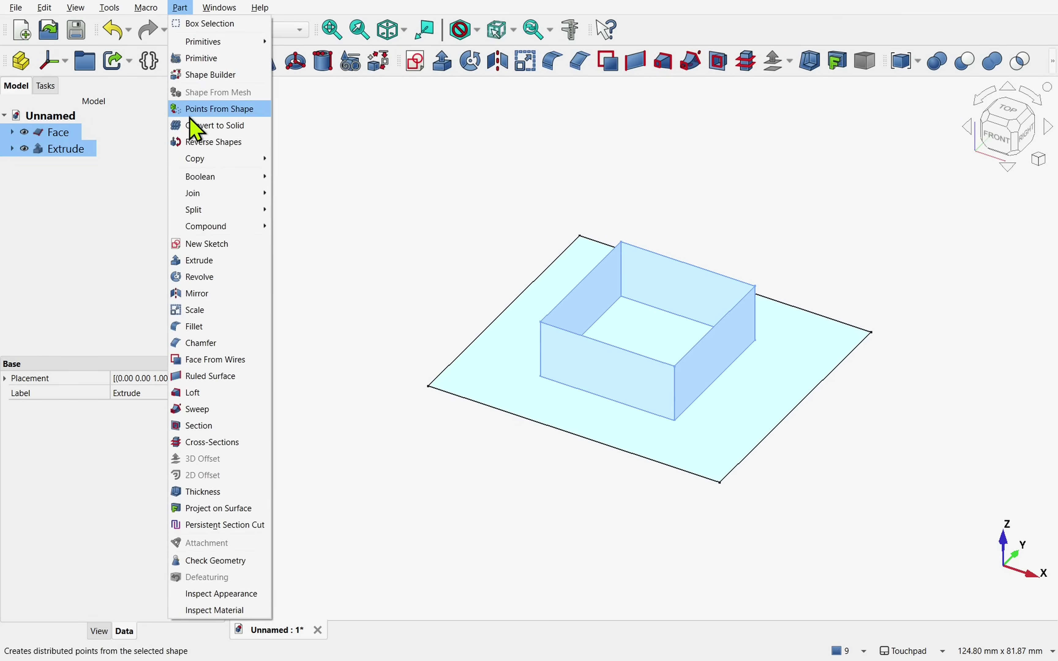
mouse_move(220, 196)
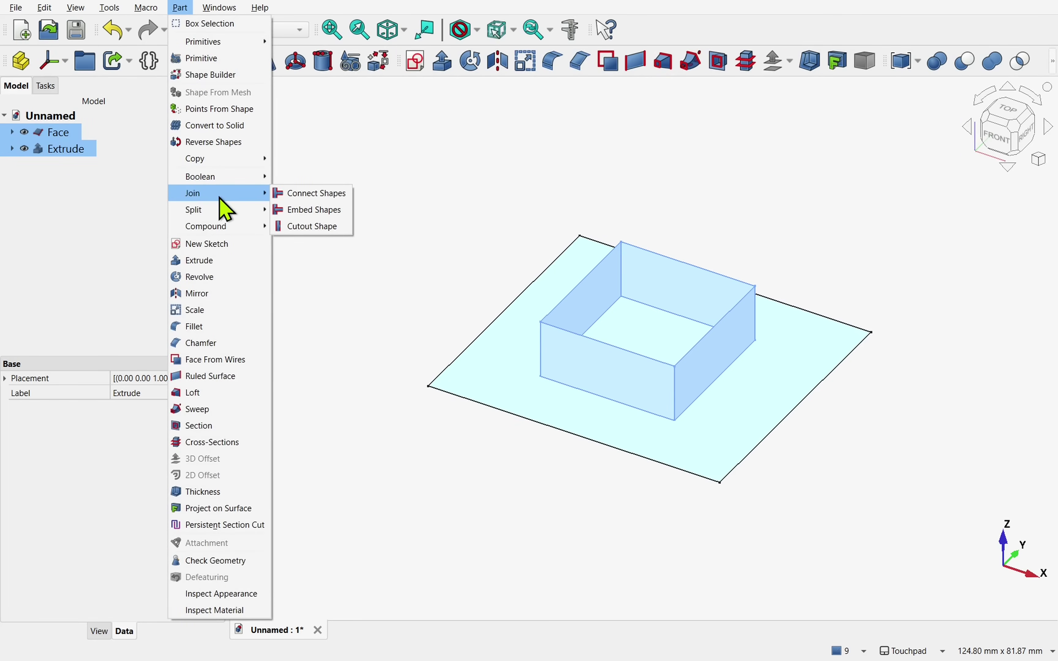
click(298, 193)
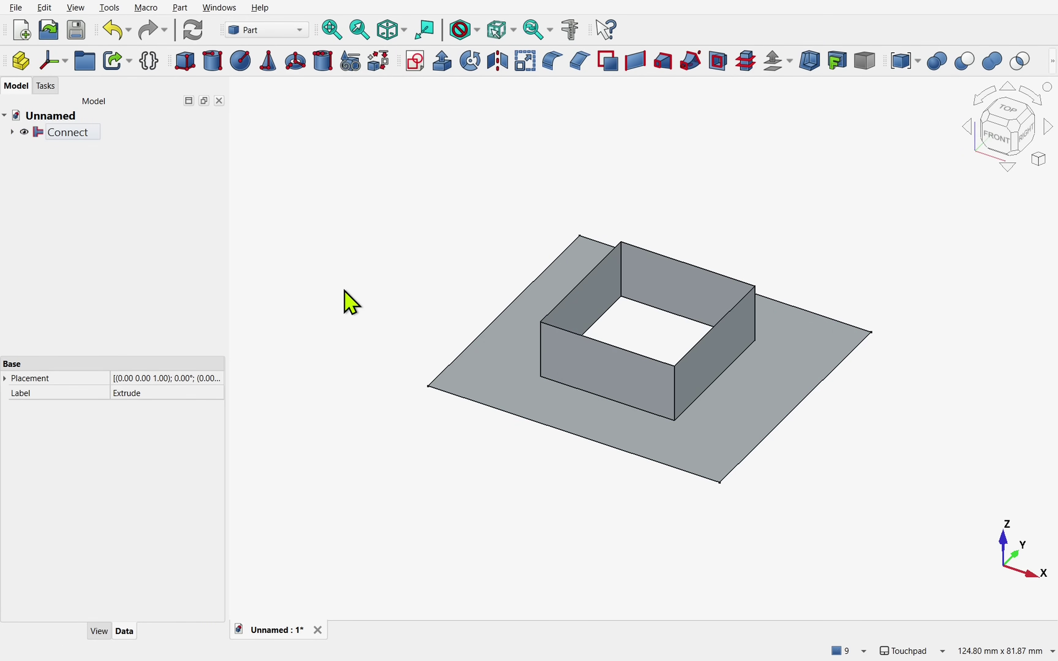
middle_drag(524, 366, 630, 461)
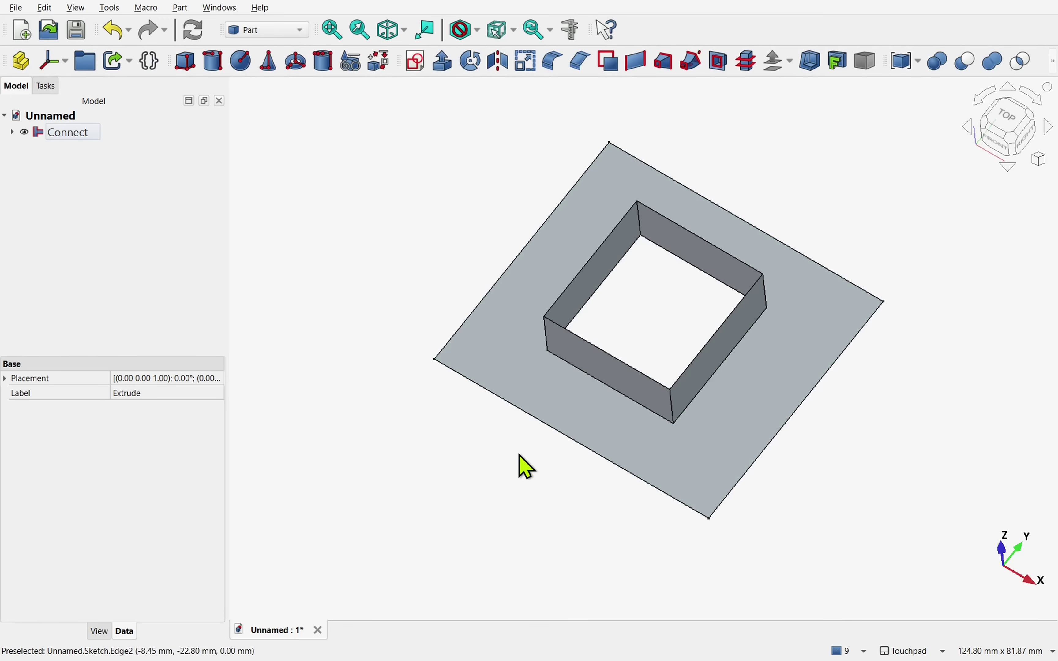
Fillet the four joint edges Edge3, Edge6, Edge9 and Edge11 at 1 mm.
click(614, 389)
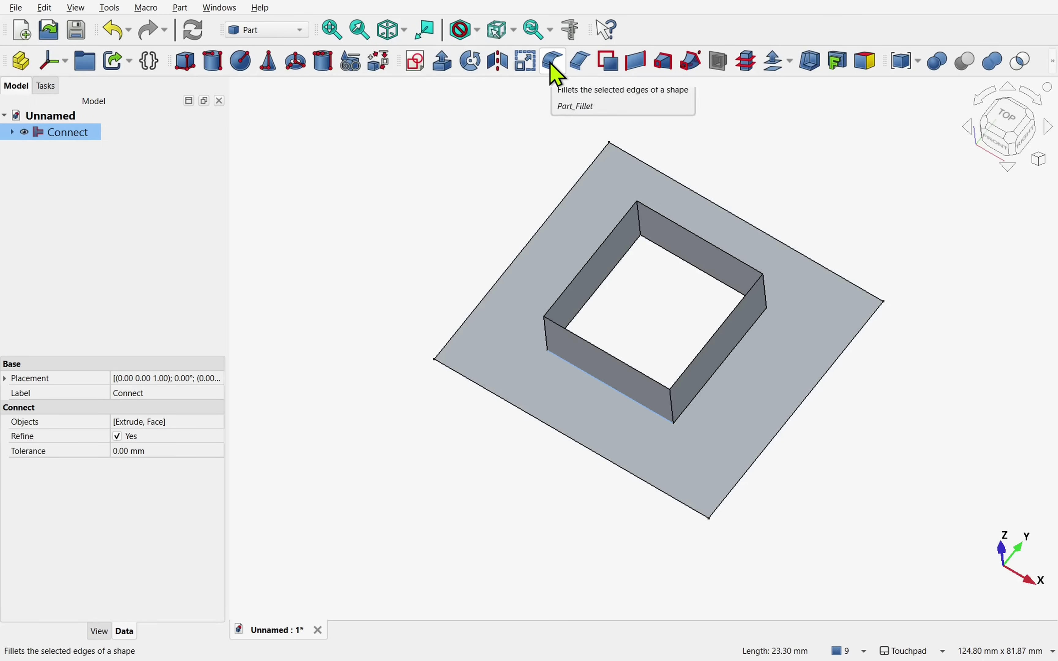
click(556, 73)
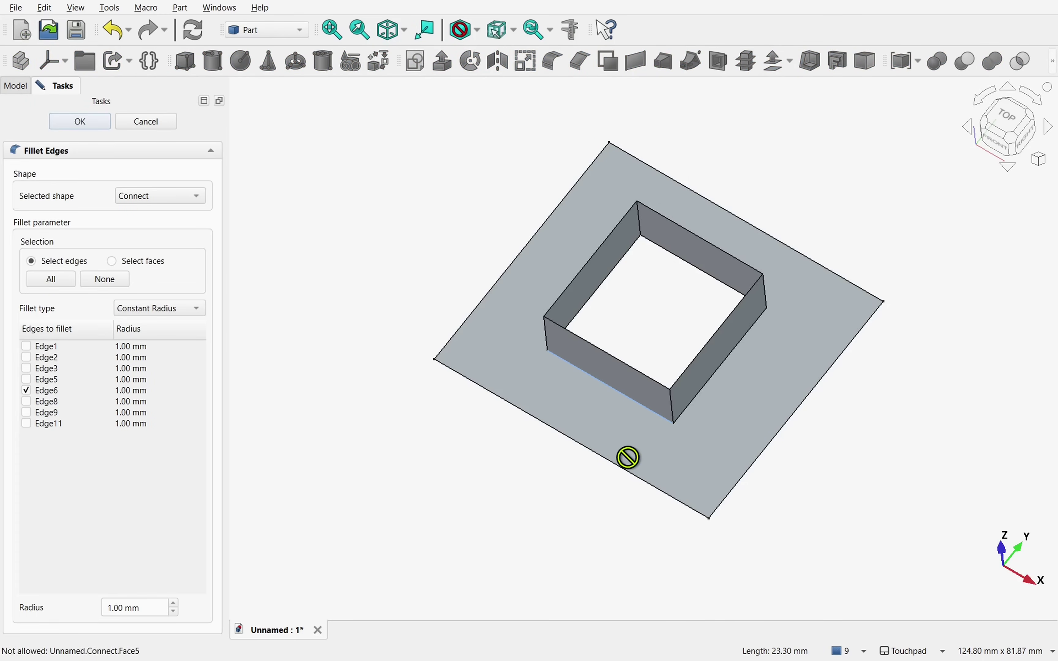
middle_drag(625, 456, 706, 364)
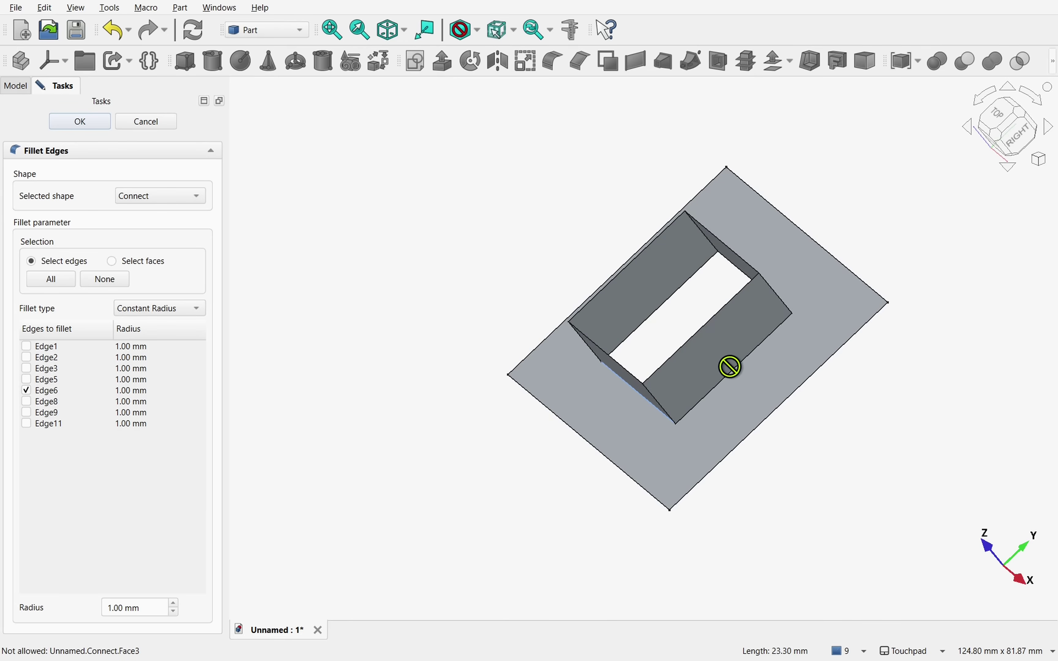
click(738, 384)
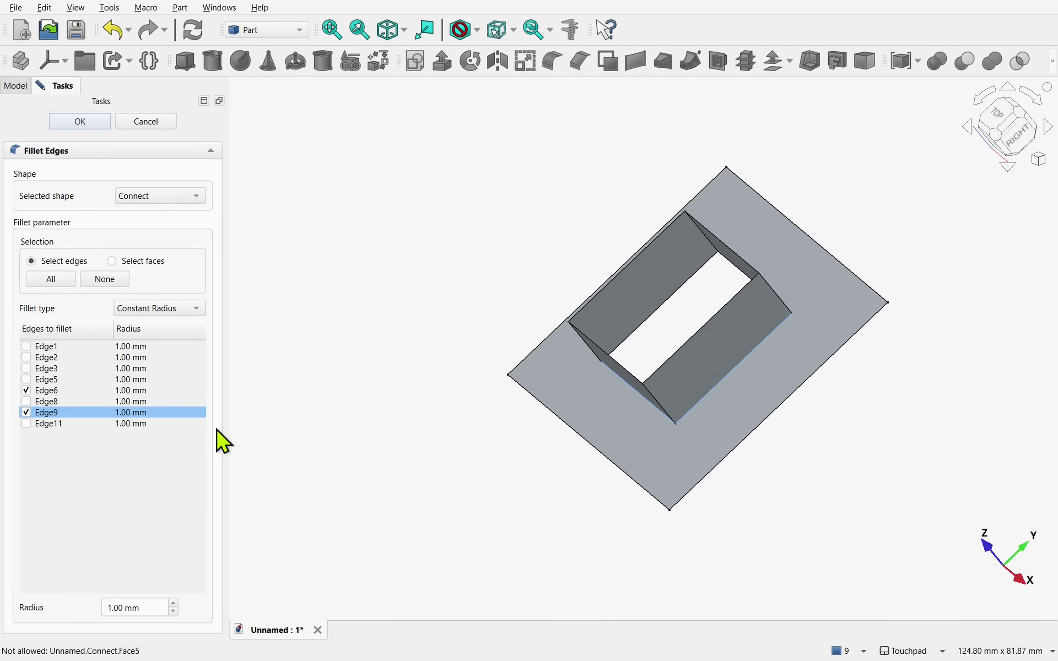
middle_drag(778, 302, 770, 282)
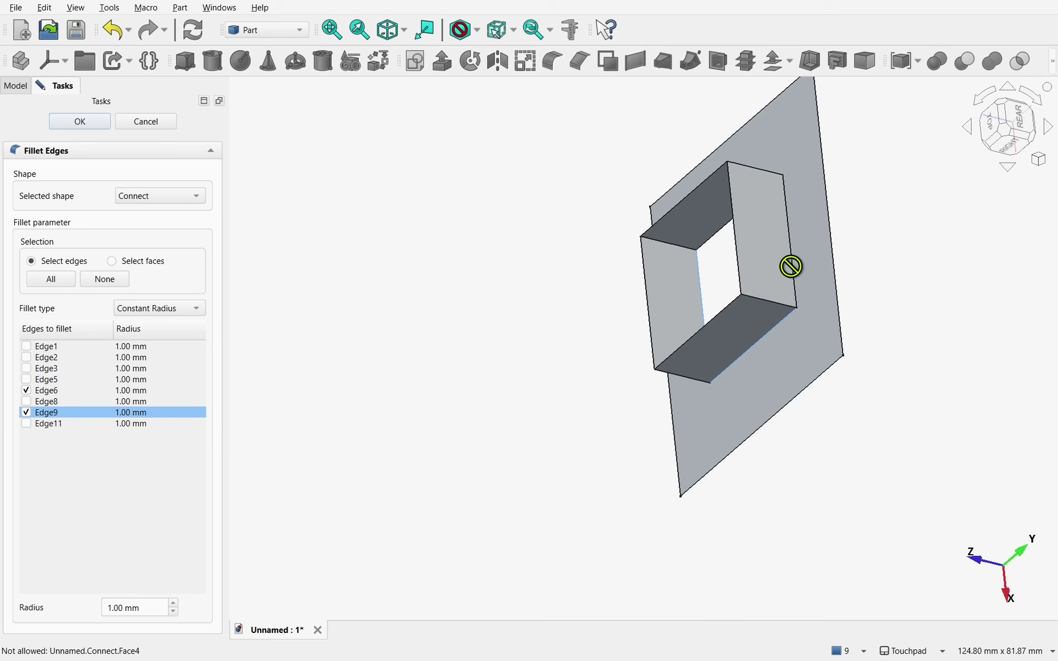
click(794, 275)
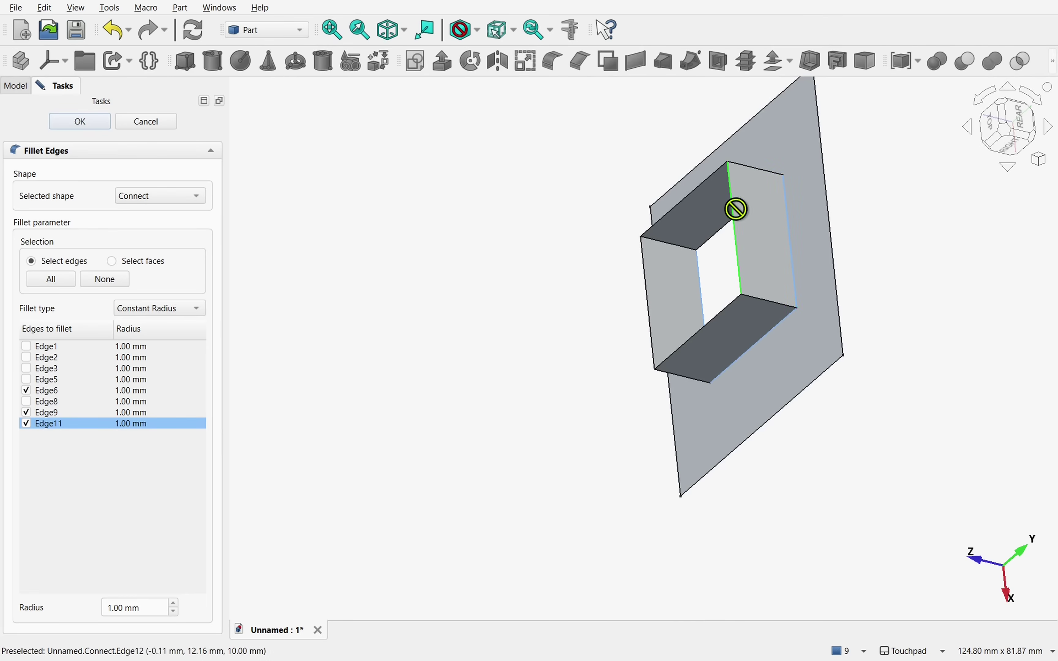
middle_drag(737, 209, 564, 317)
click(794, 264)
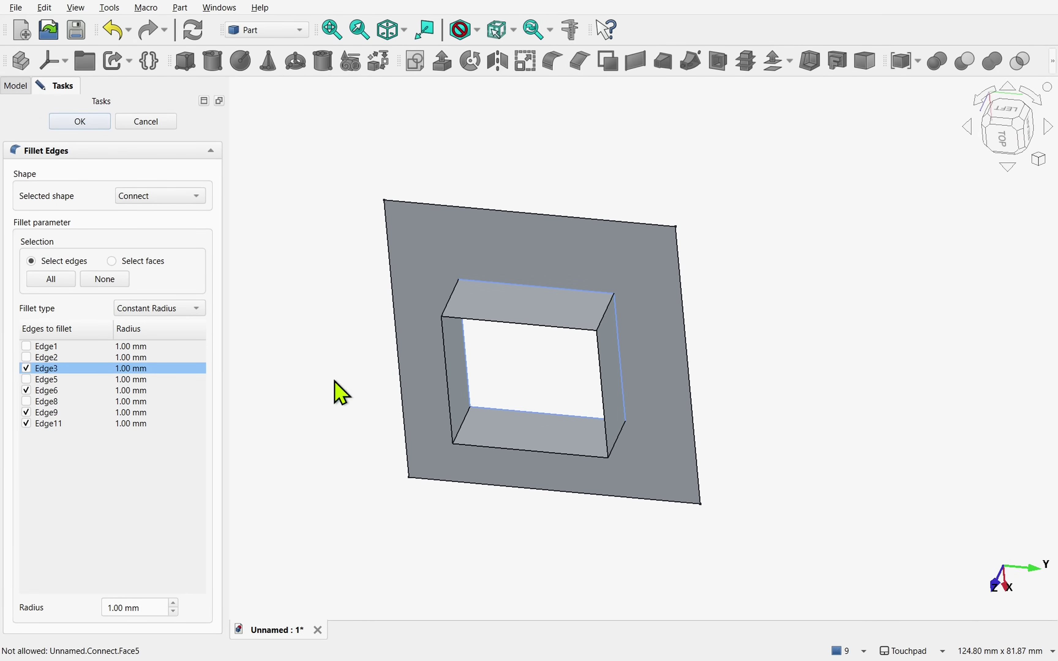
click(82, 124)
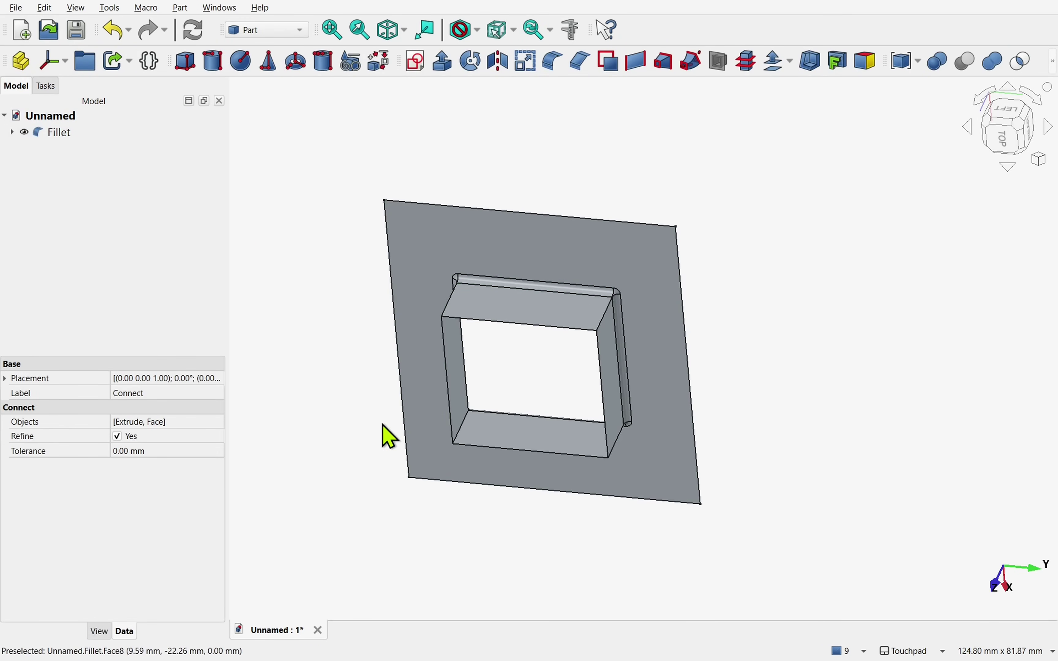
Edit the Fillet and change its radius to 3 mm.
double_click(57, 132)
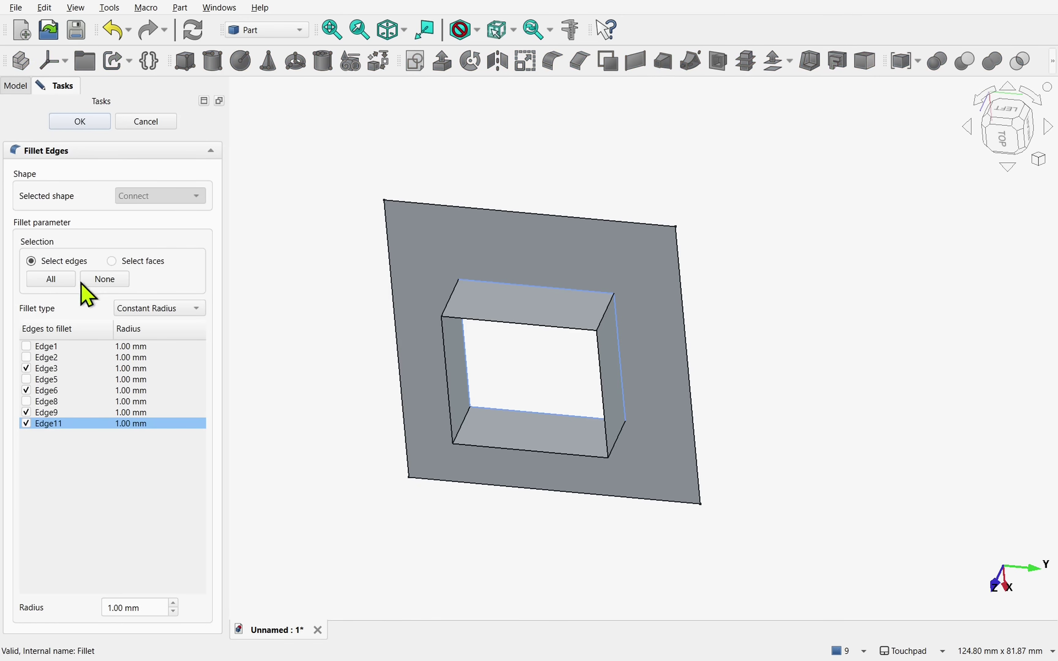
drag(149, 610, 93, 620)
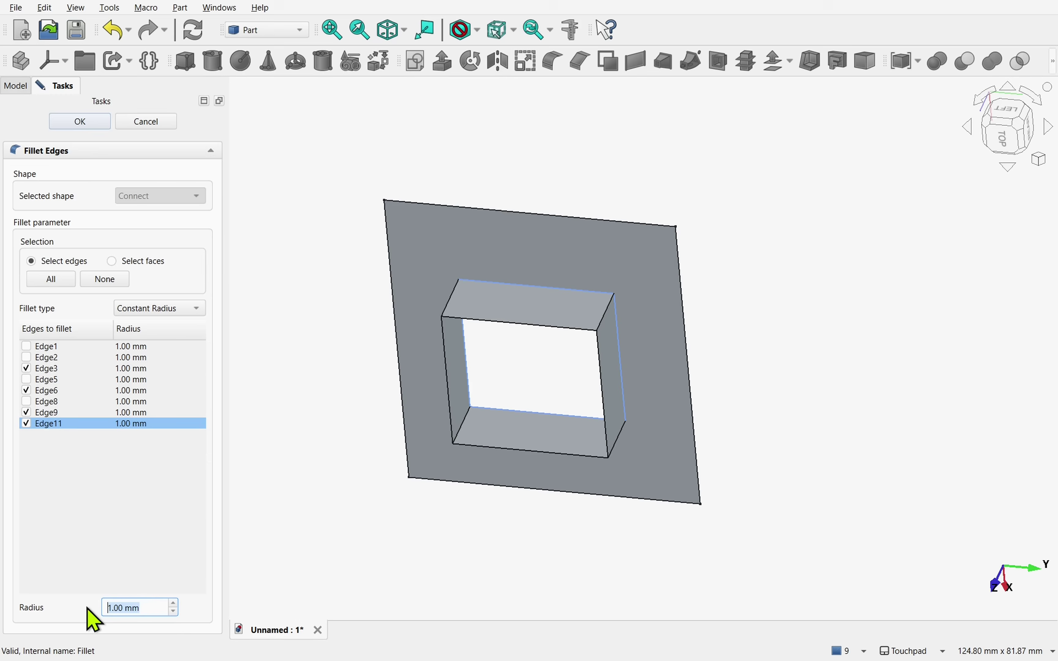
text(3)
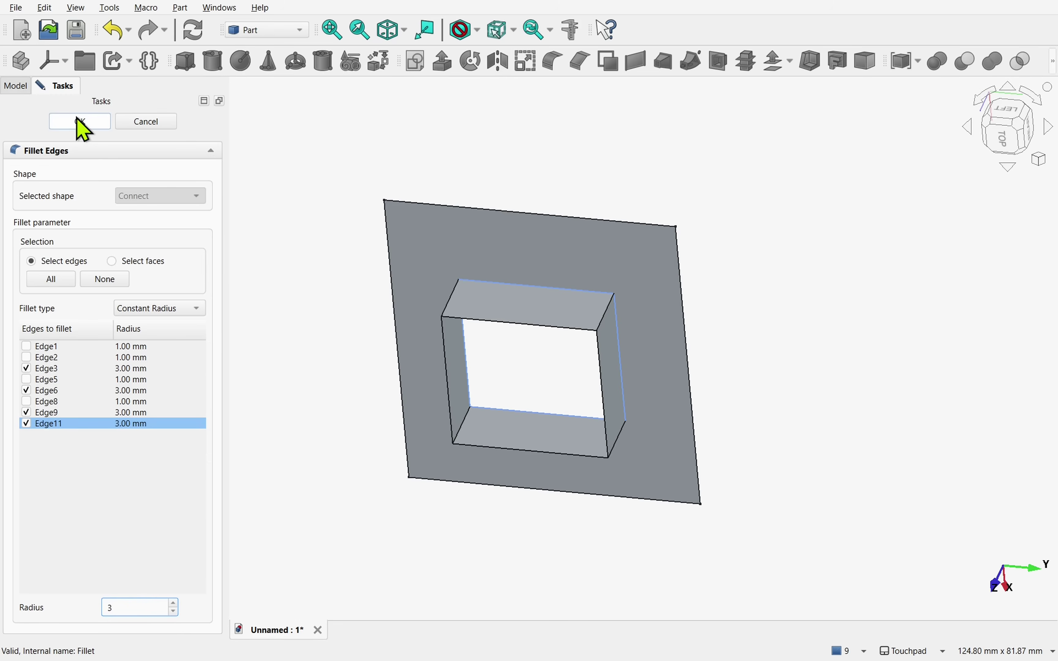
click(78, 121)
middle_drag(564, 365, 701, 339)
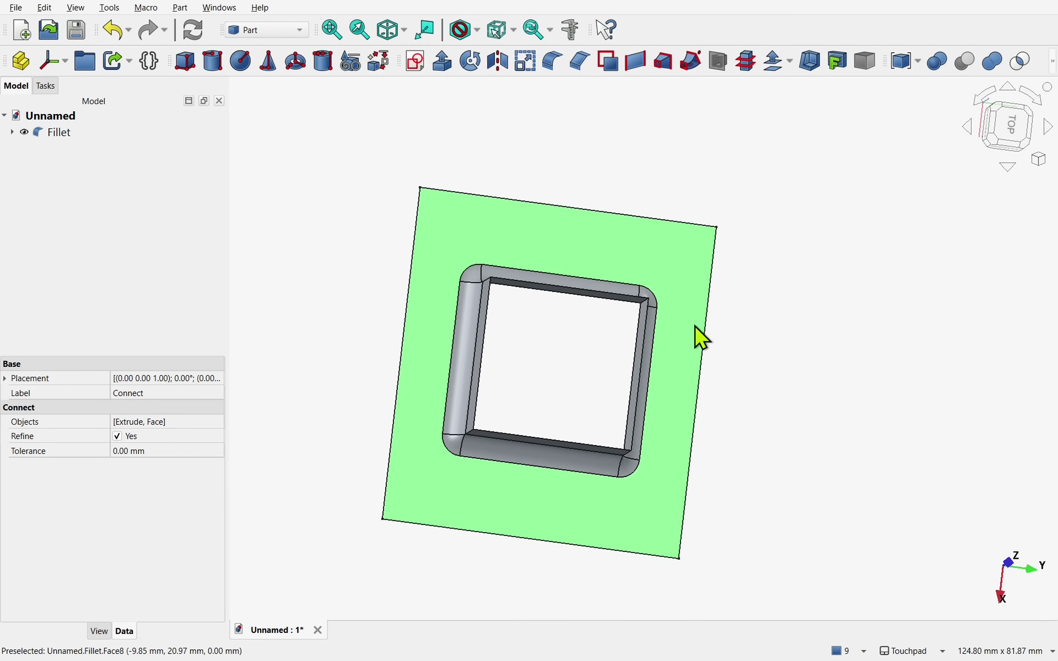
Apply a 1.40 mm 3D offset to the Fillet with Fill offset enabled.
click(37, 133)
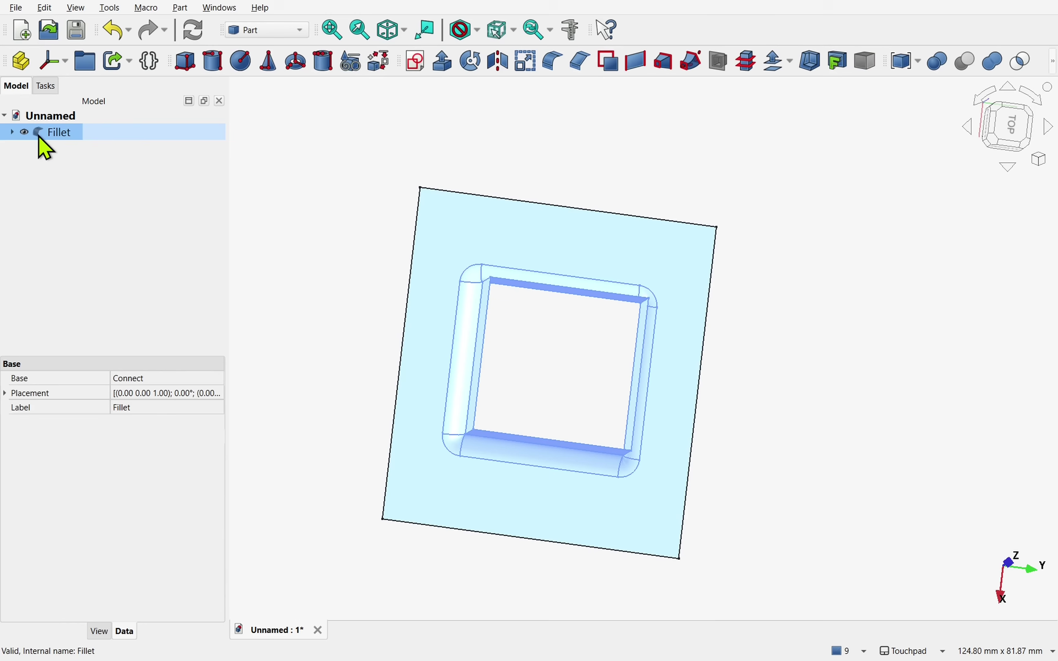
click(777, 61)
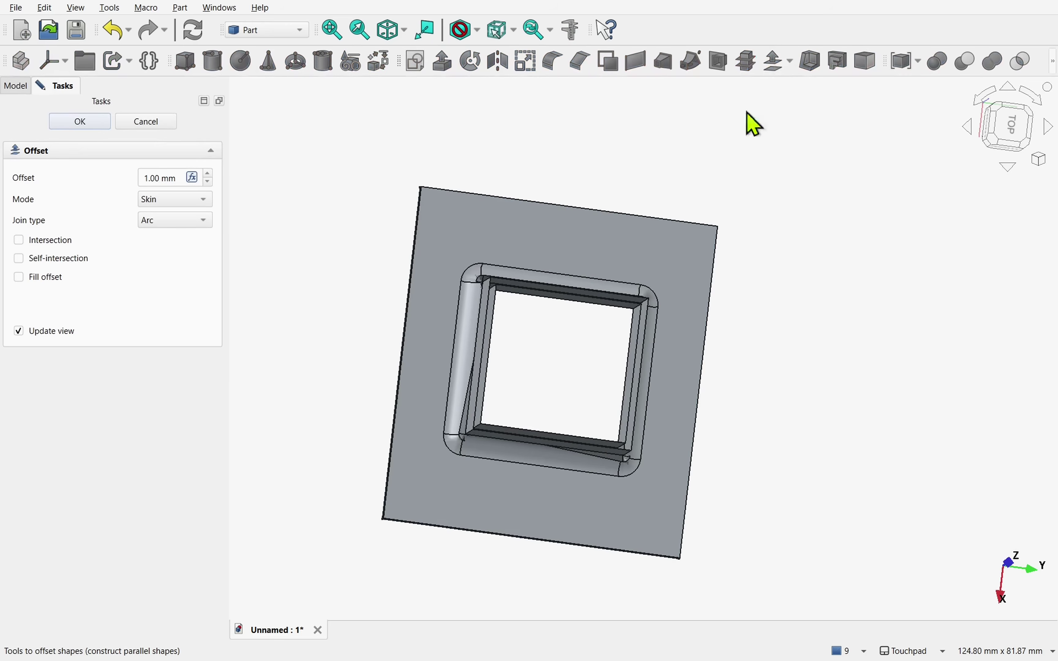
click(209, 174)
click(210, 174)
click(209, 174)
click(209, 174)
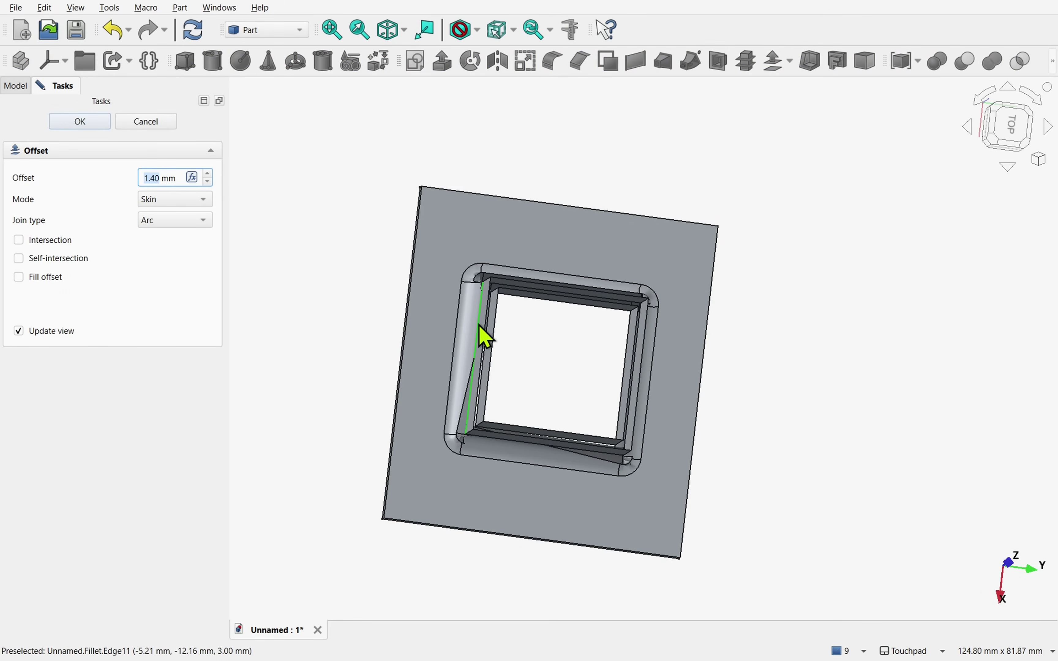
middle_drag(586, 377, 519, 389)
middle_drag(538, 439, 526, 346)
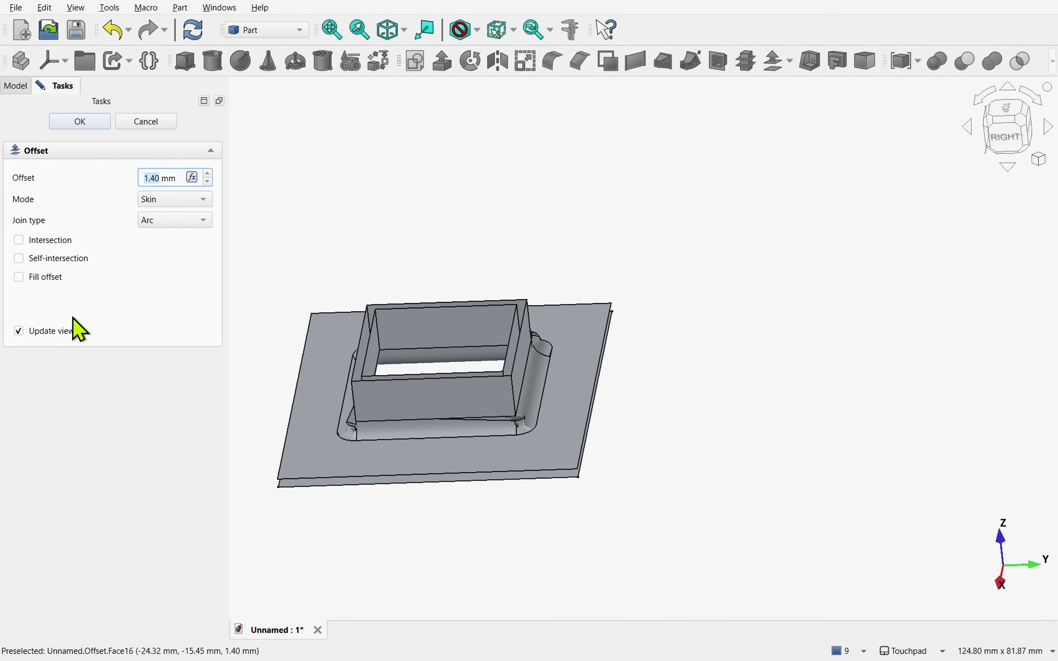
click(47, 280)
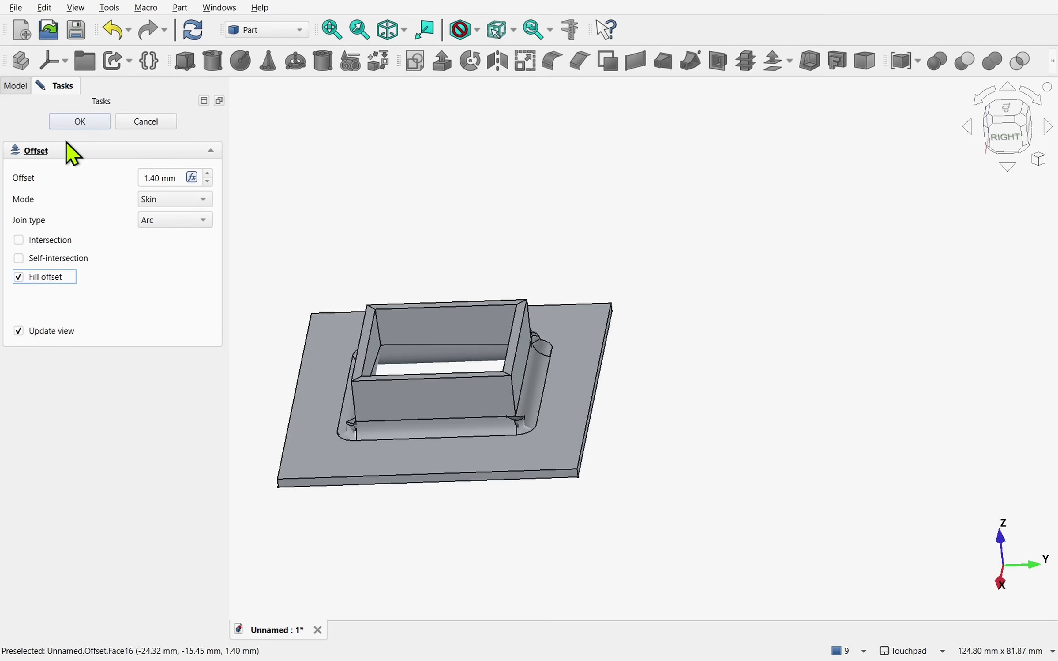
click(79, 123)
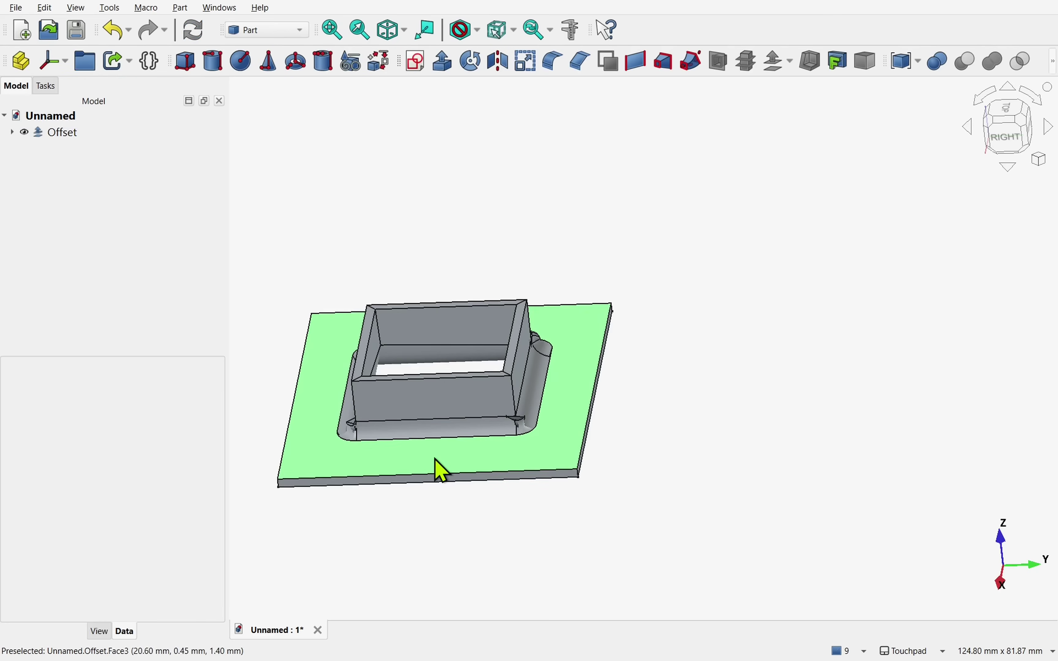
middle_drag(438, 453, 390, 454)
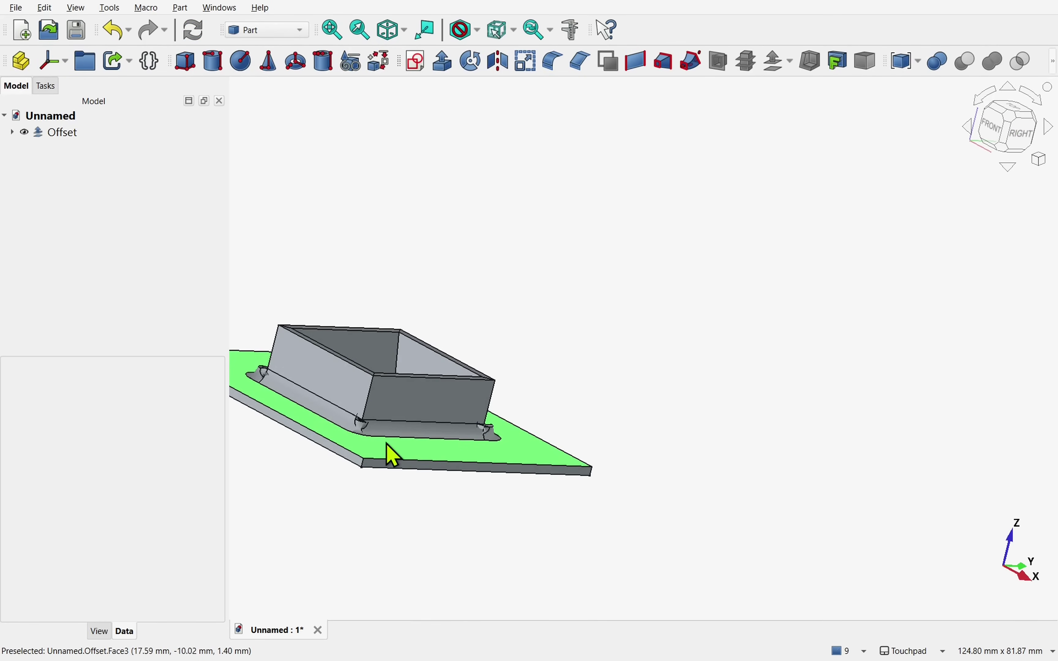
scroll(361, 444, up, 5)
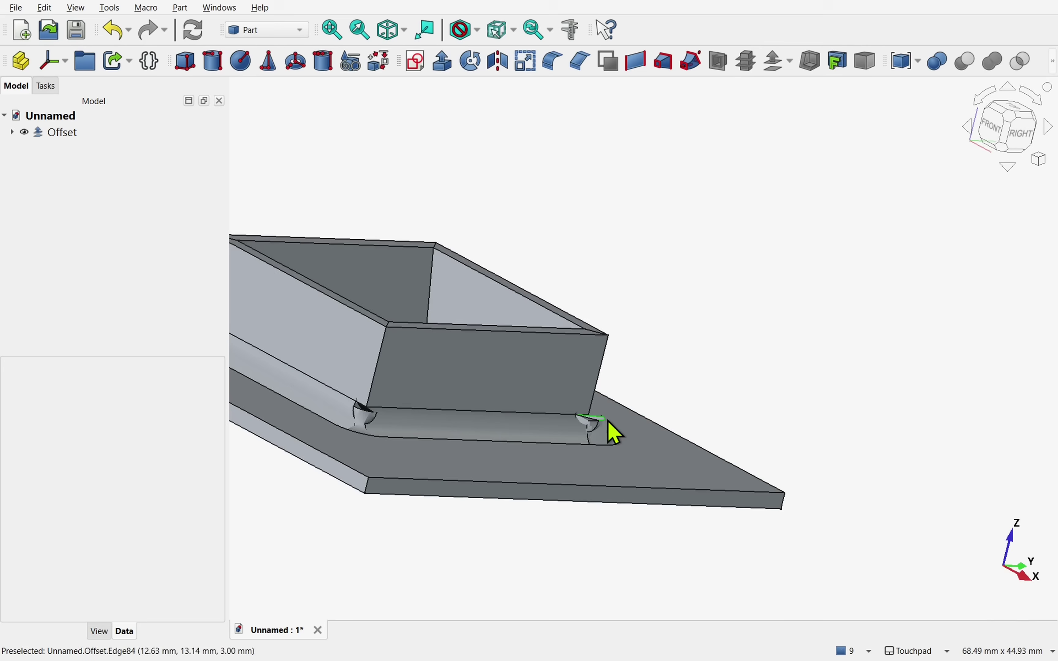
middle_drag(554, 435, 347, 427)
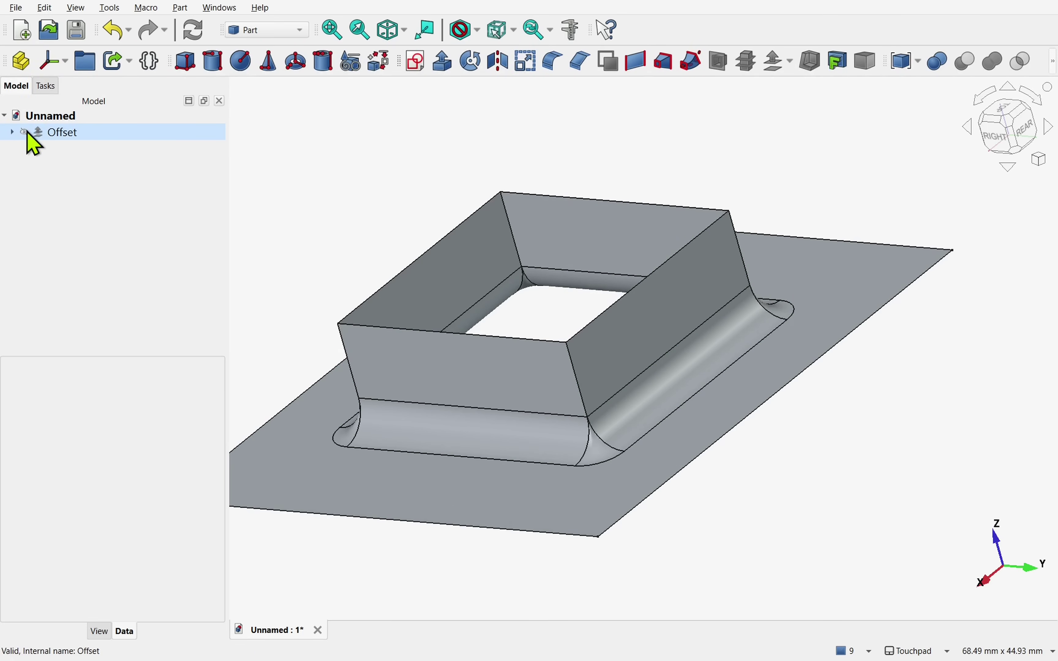
Delete the Offset object from the document.
click(43, 136)
key(Delete)
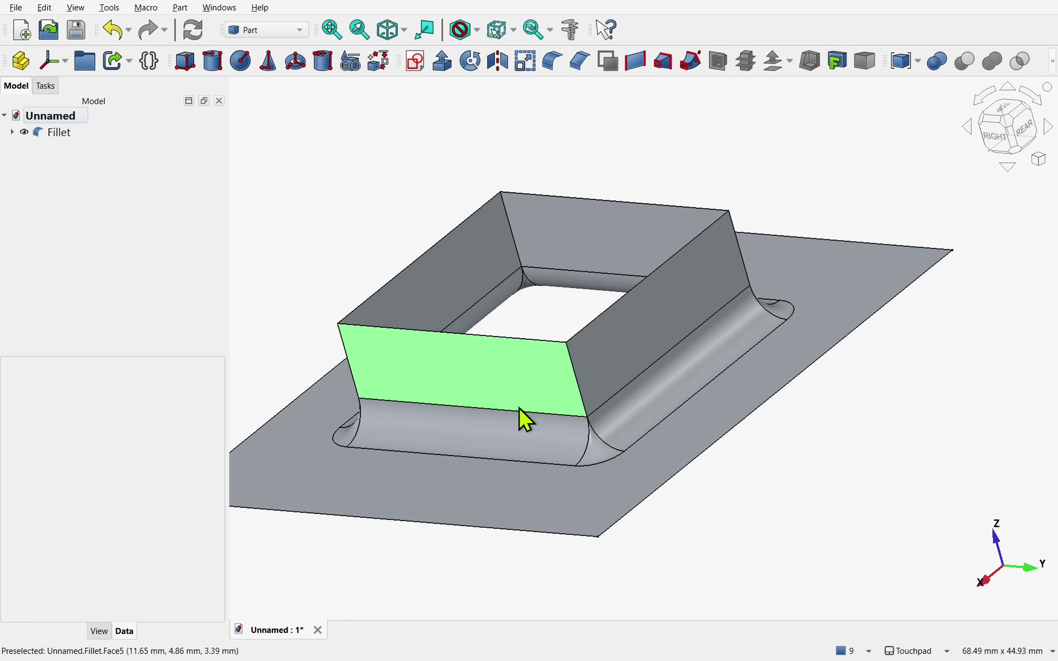
scroll(521, 409, down, 1)
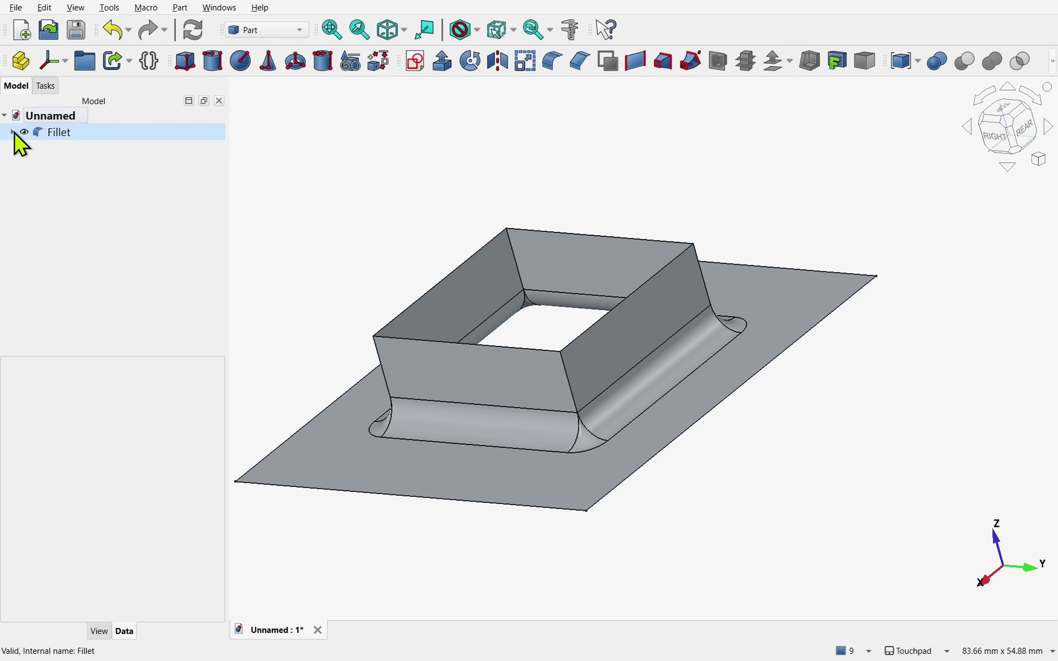
Set the Fillet's Lighting view property to One side and orbit to check the shading.
click(42, 146)
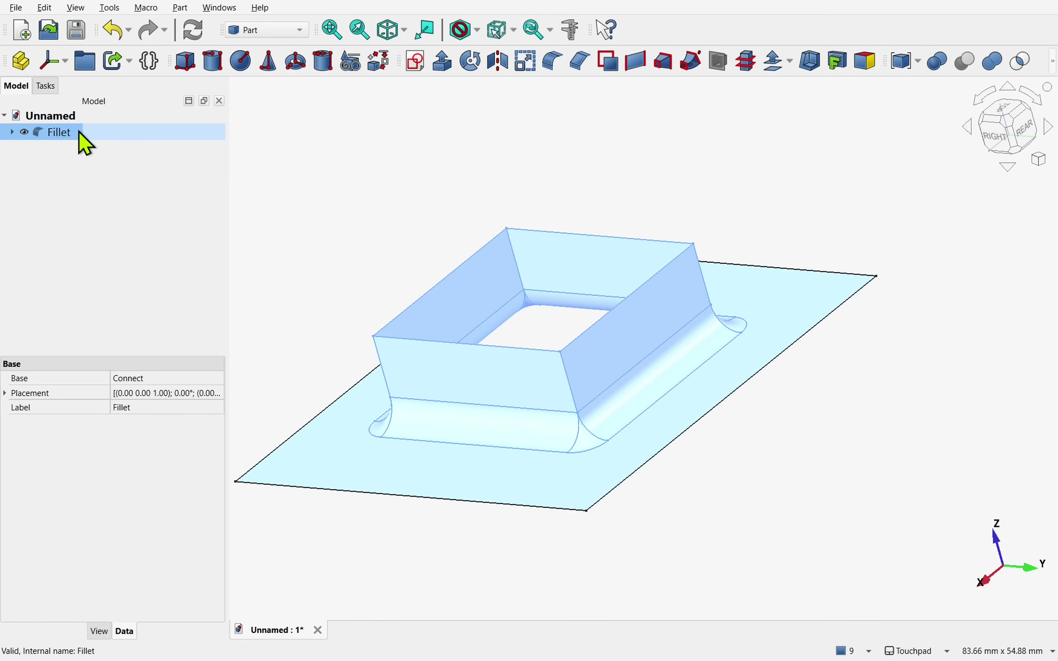
click(100, 633)
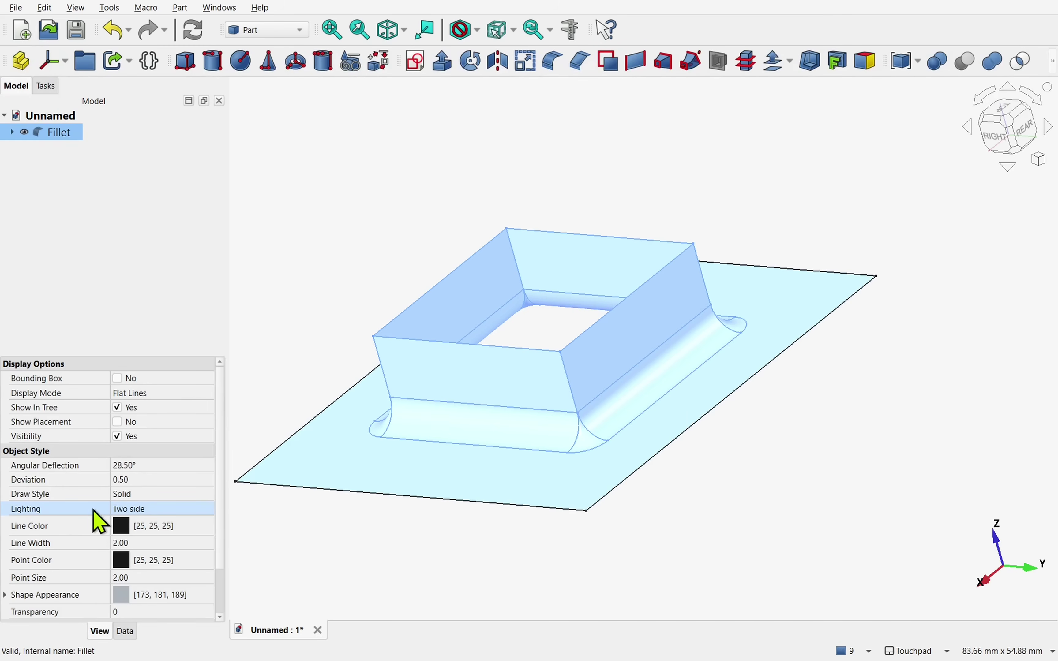
click(156, 511)
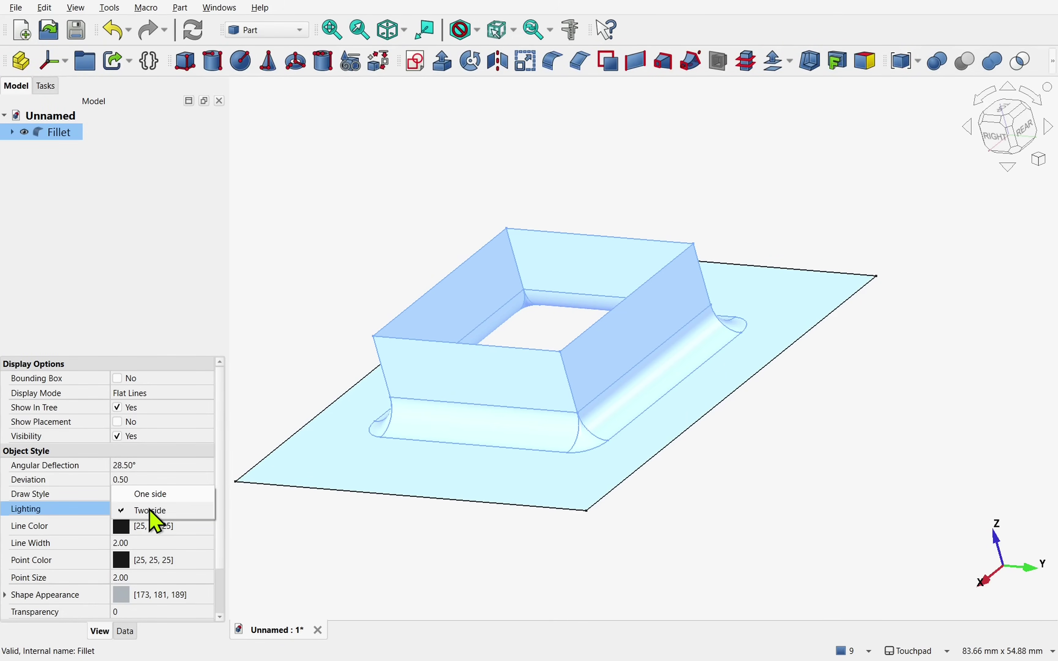
click(157, 495)
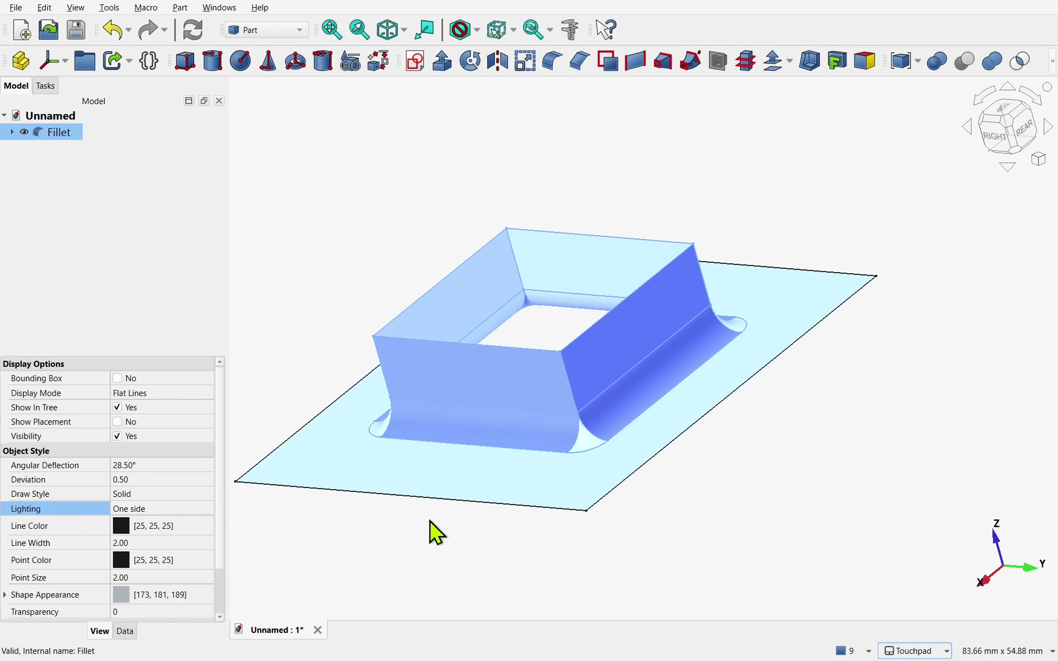
click(437, 533)
middle_drag(432, 524, 417, 503)
middle_drag(513, 394, 613, 343)
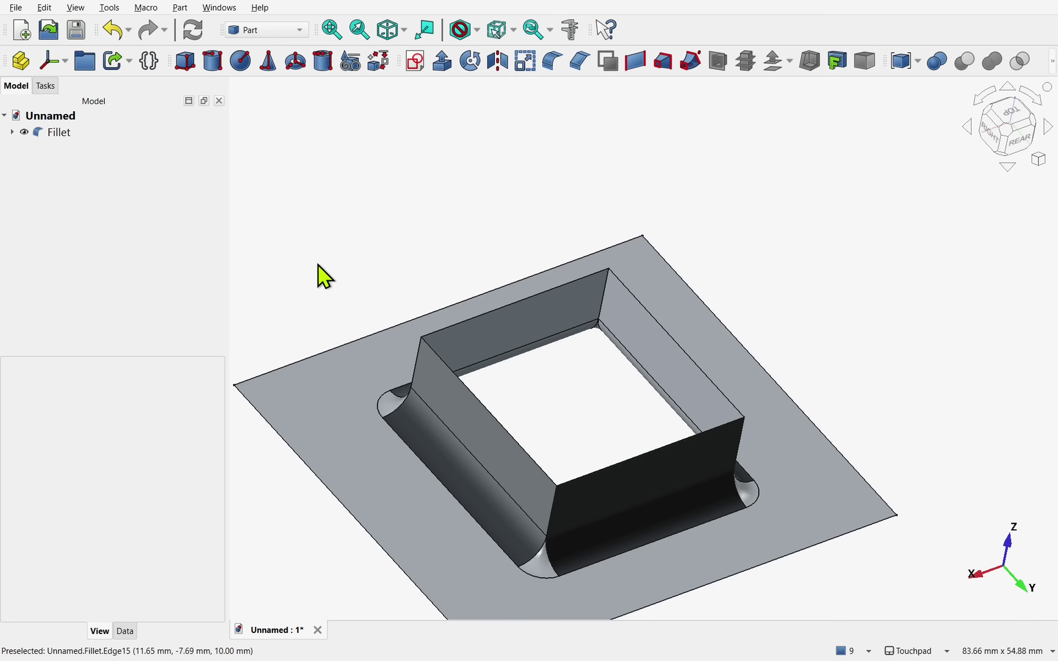
Set the Backlight colour to black under Preferences > Display > Light Sources and save.
click(49, 9)
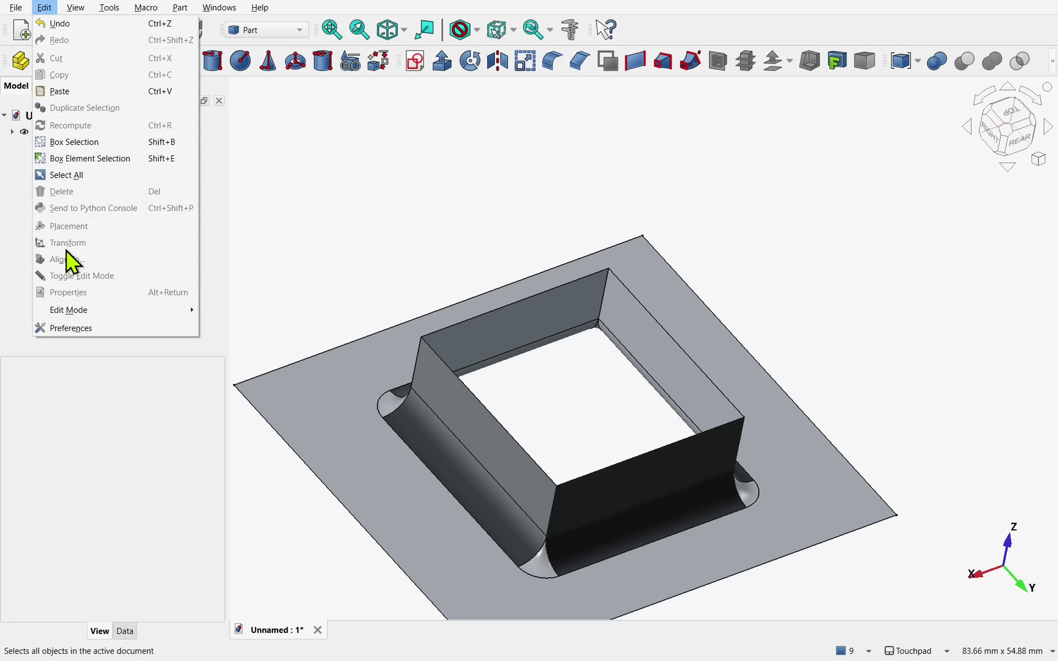
click(79, 329)
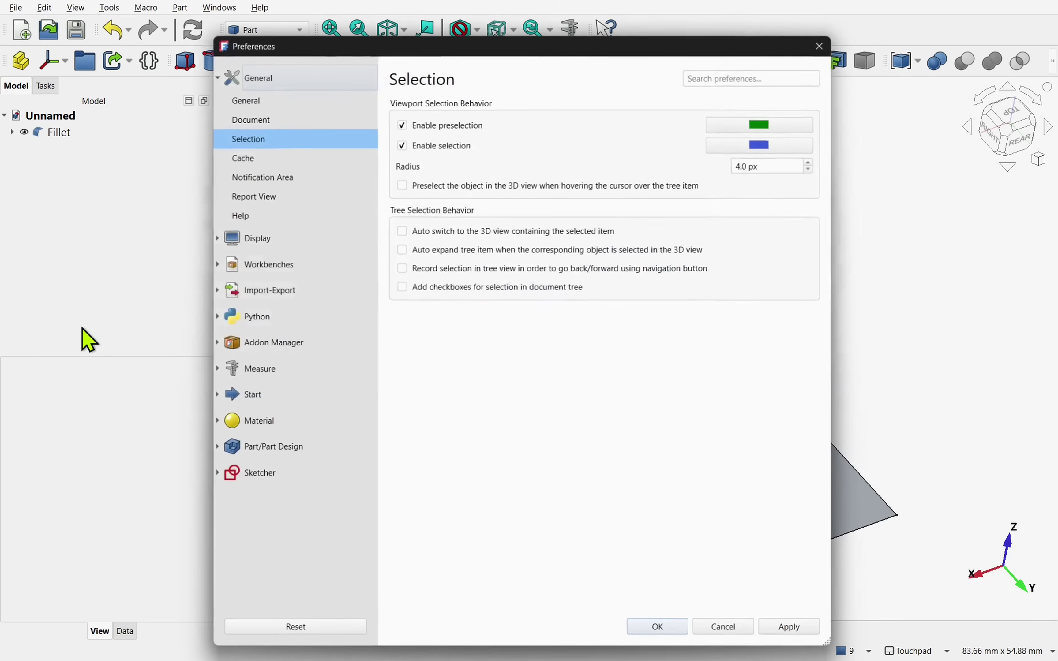
click(267, 245)
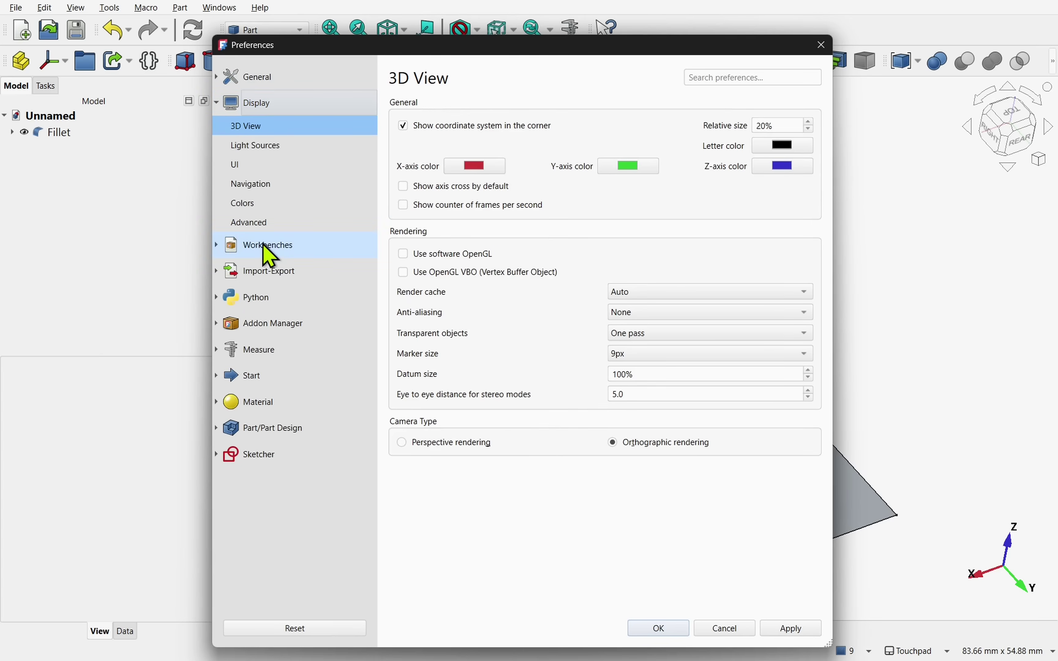
click(264, 149)
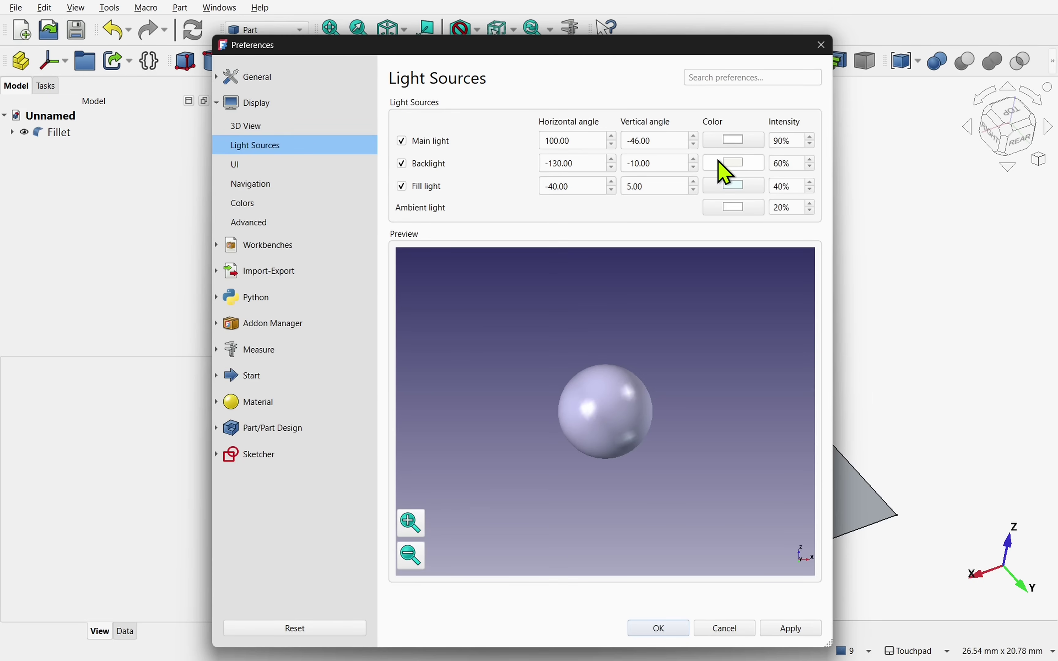
click(735, 163)
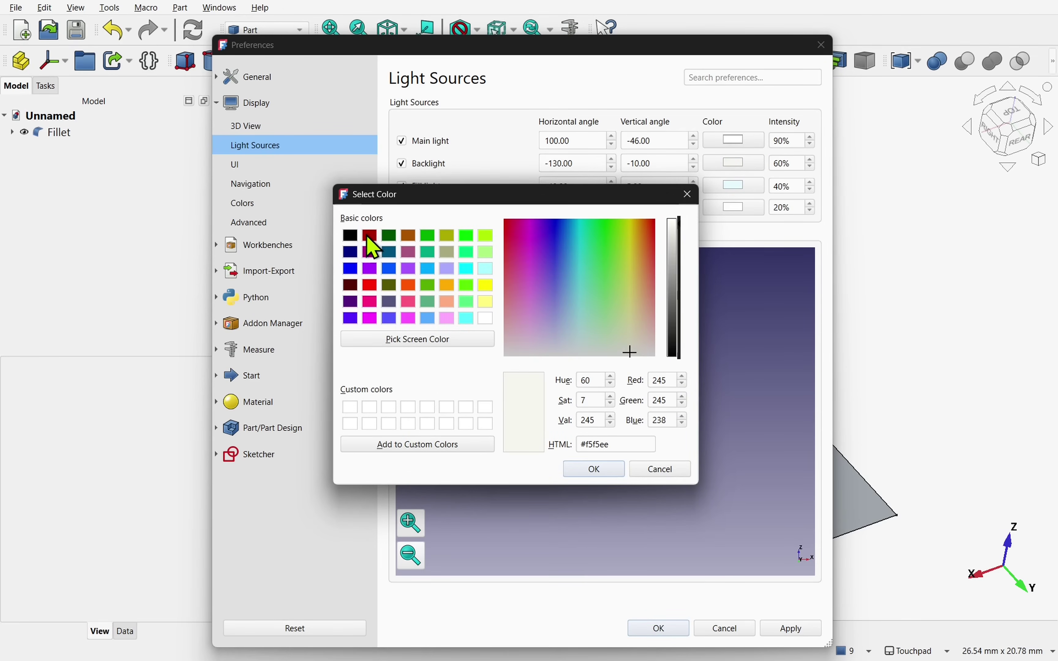
click(353, 238)
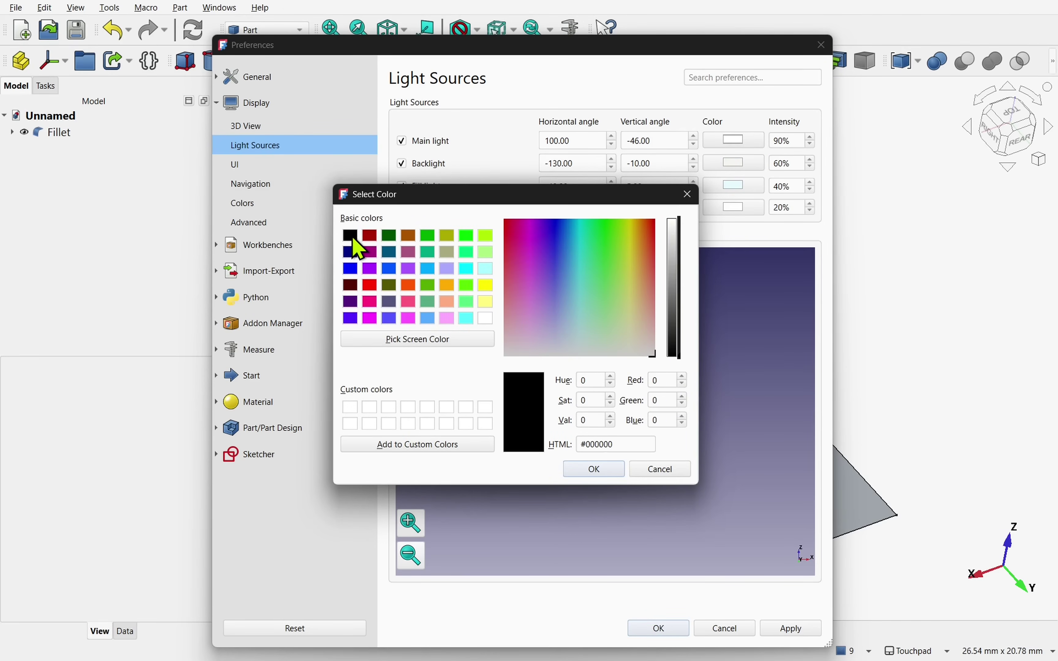
click(595, 472)
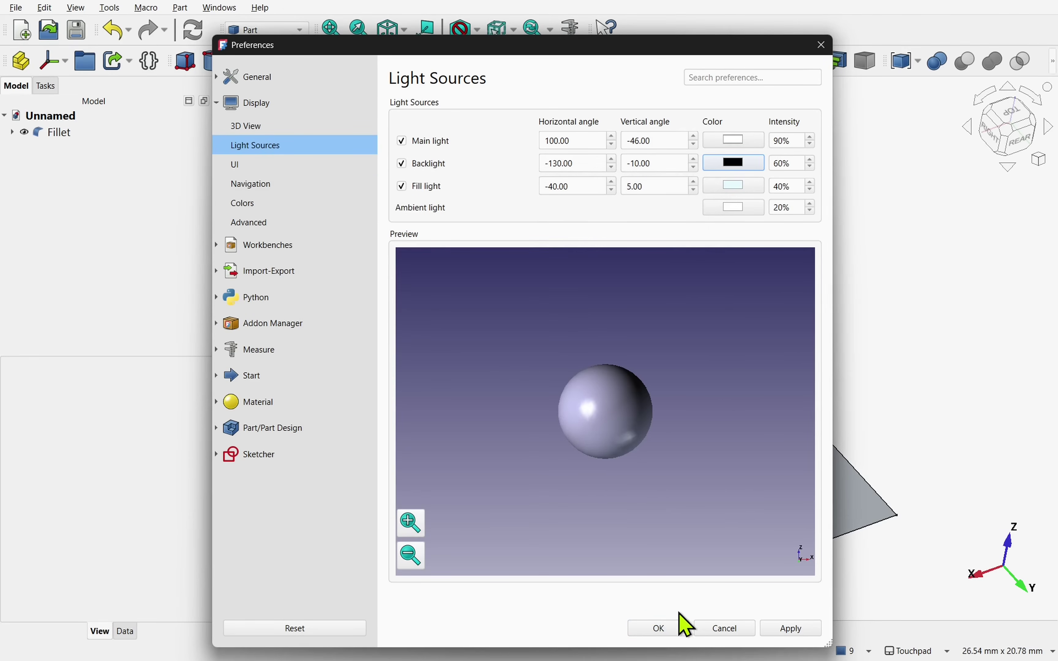
click(676, 625)
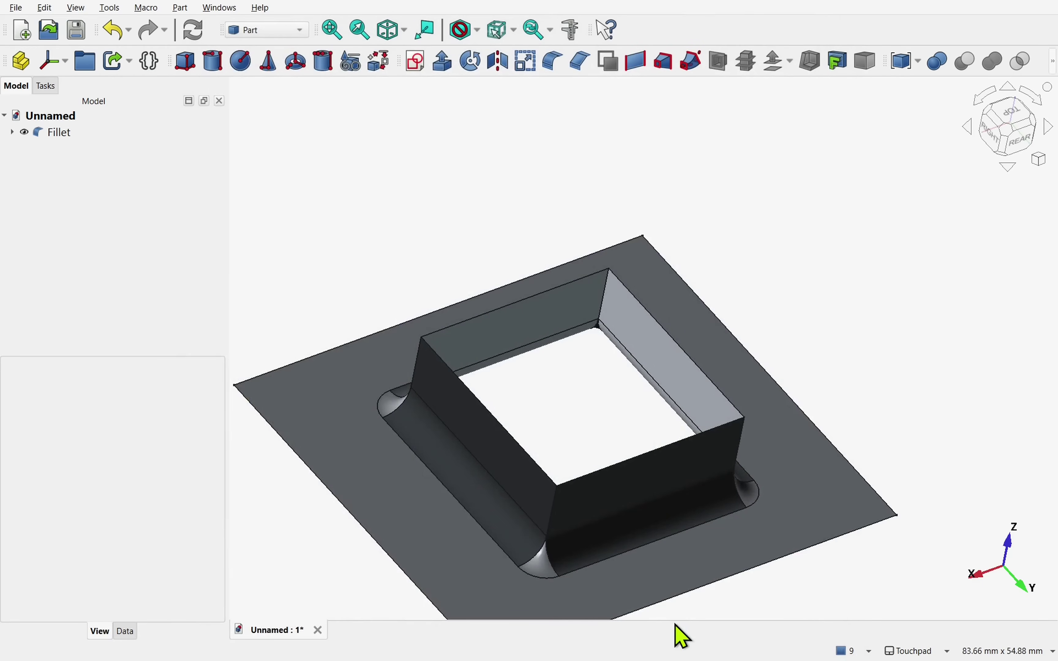
middle_drag(613, 562, 734, 472)
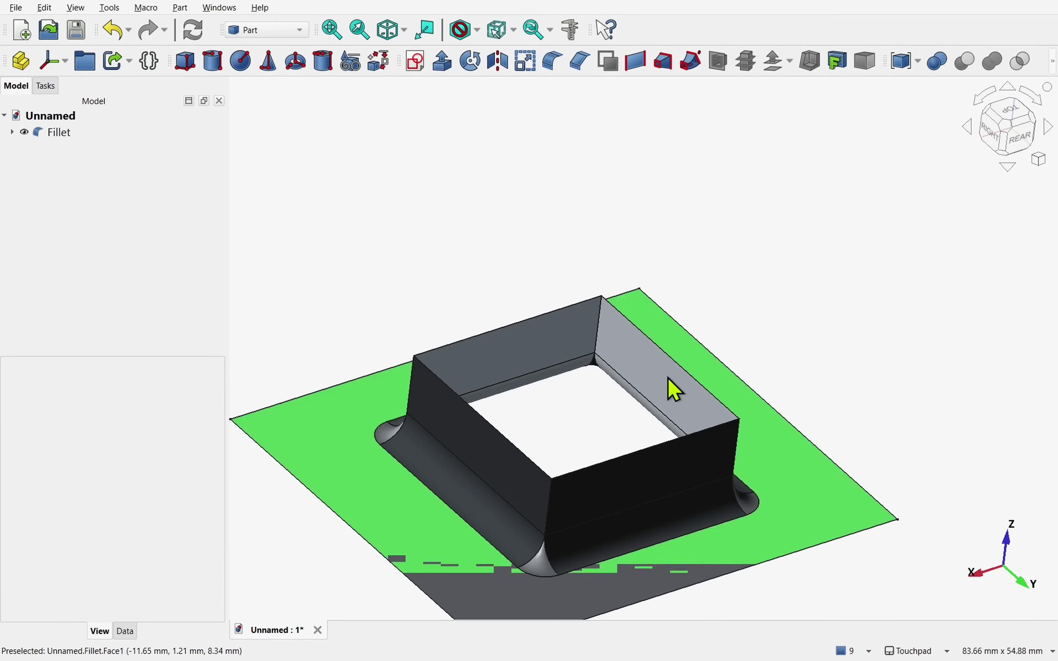
middle_drag(673, 389, 654, 399)
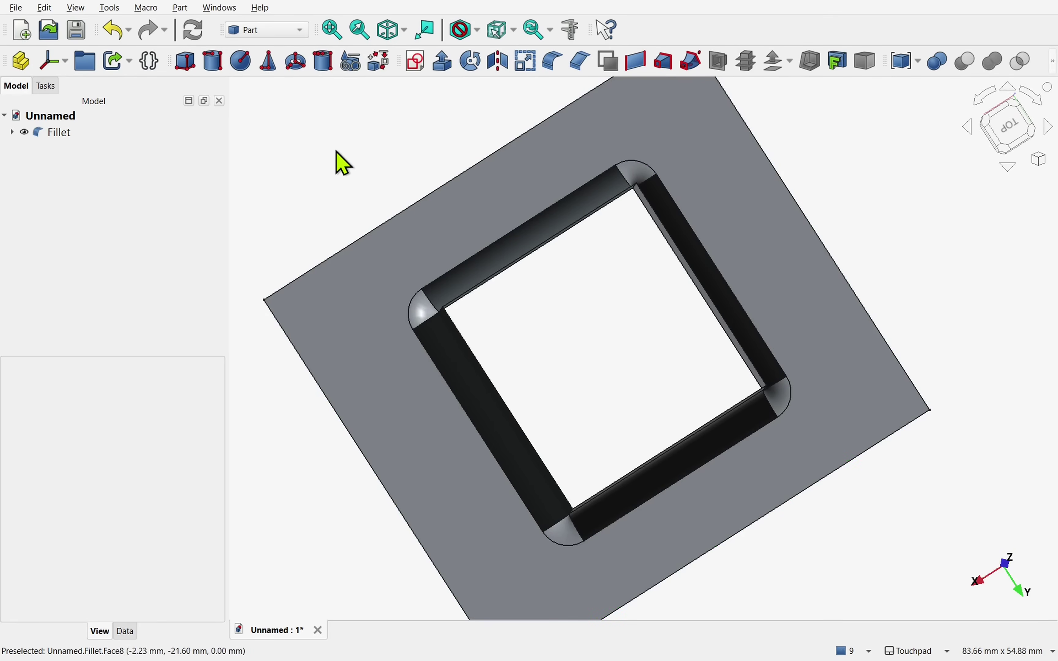
middle_drag(592, 437, 699, 336)
mouse_move(503, 460)
middle_down()
mouse_move(547, 406)
mouse_move(628, 377)
mouse_move(717, 323)
mouse_move(693, 372)
mouse_move(661, 348)
mouse_move(524, 415)
mouse_move(507, 439)
middle_up()
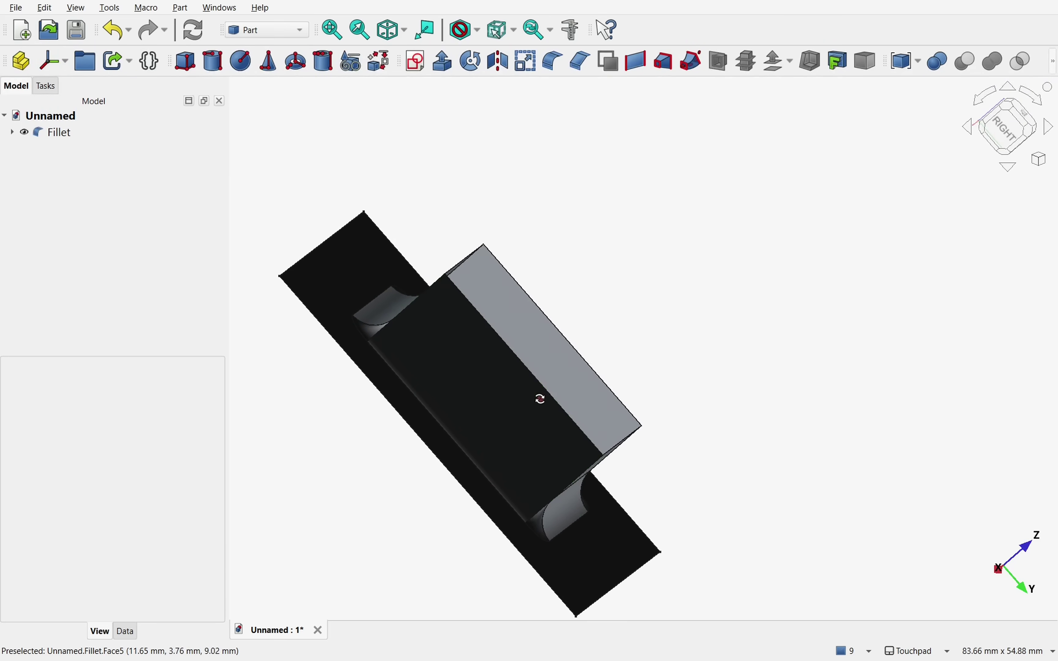
middle_drag(541, 398, 498, 551)
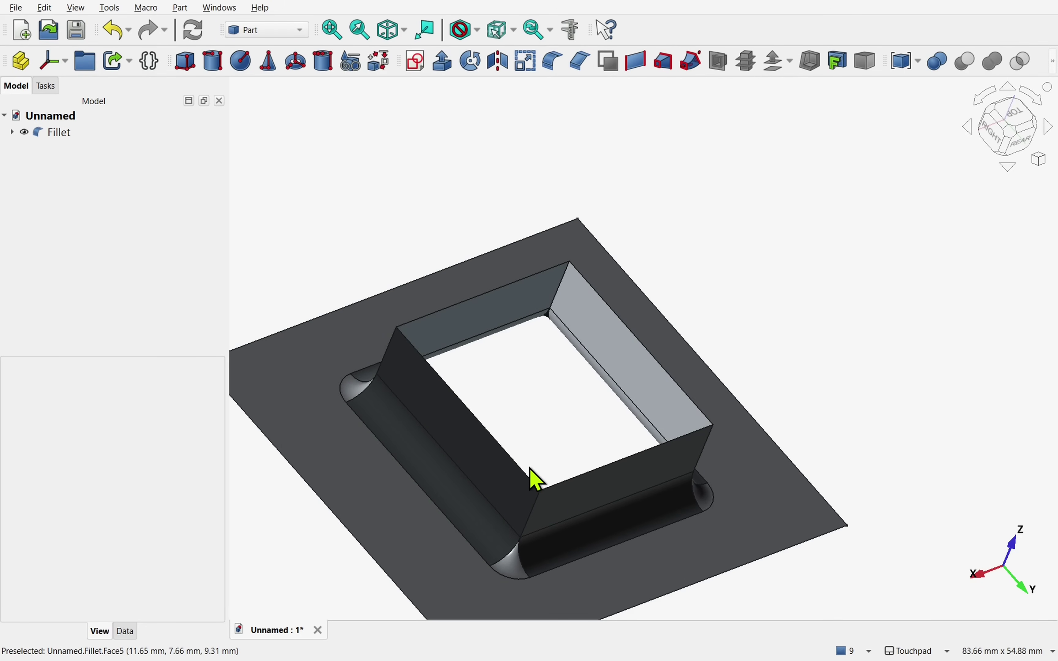
middle_drag(500, 396, 479, 408)
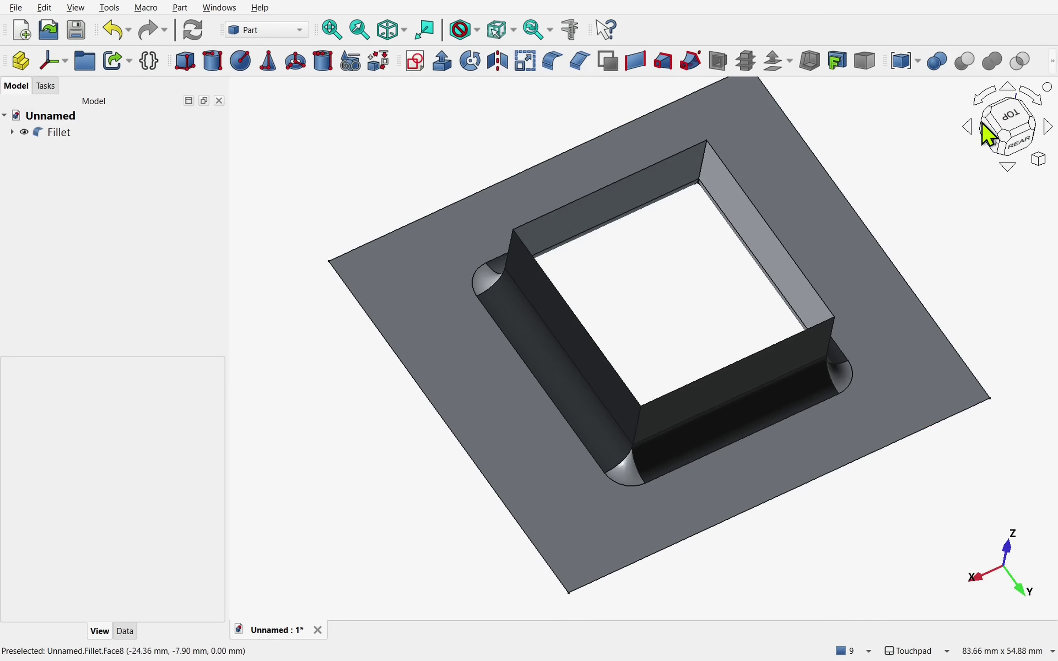
click(1004, 122)
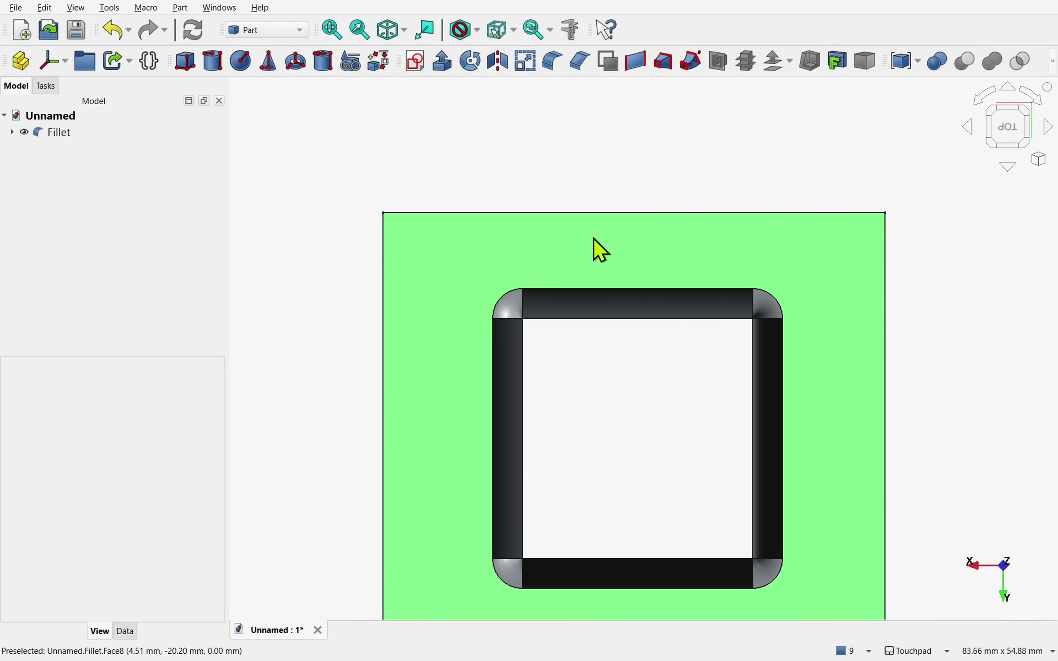
middle_drag(601, 250, 599, 125)
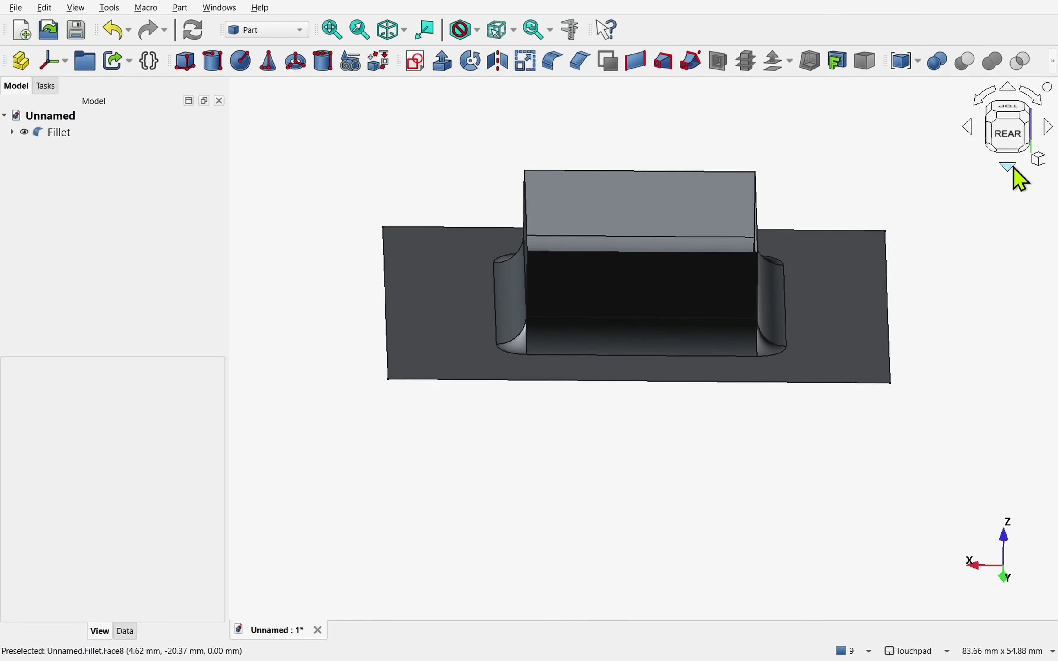
click(1015, 103)
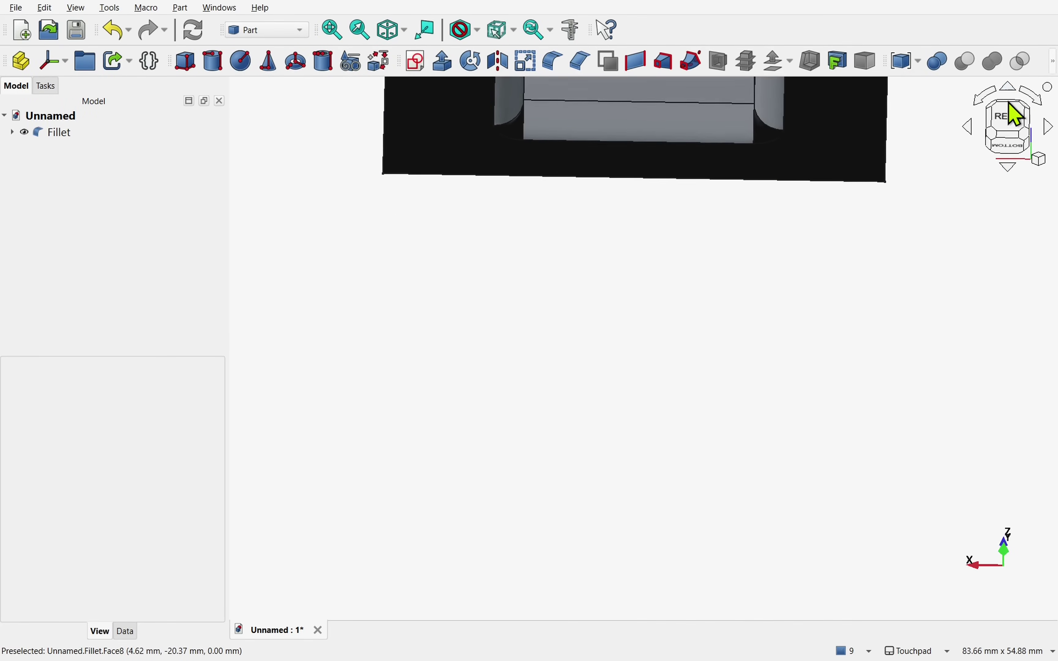
click(1010, 113)
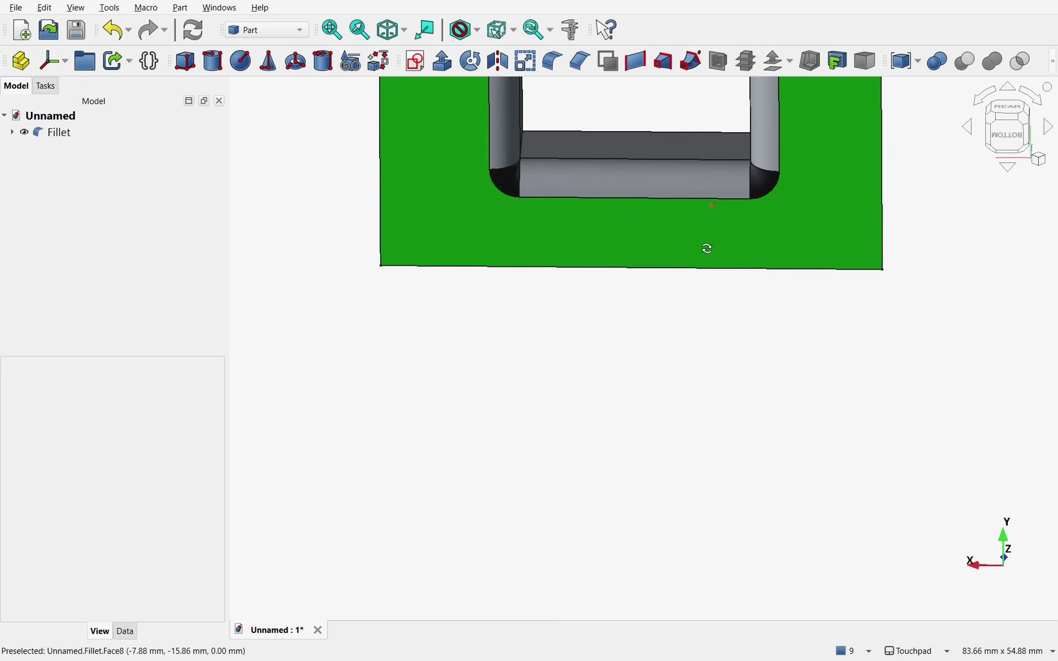
middle_drag(705, 217, 711, 577)
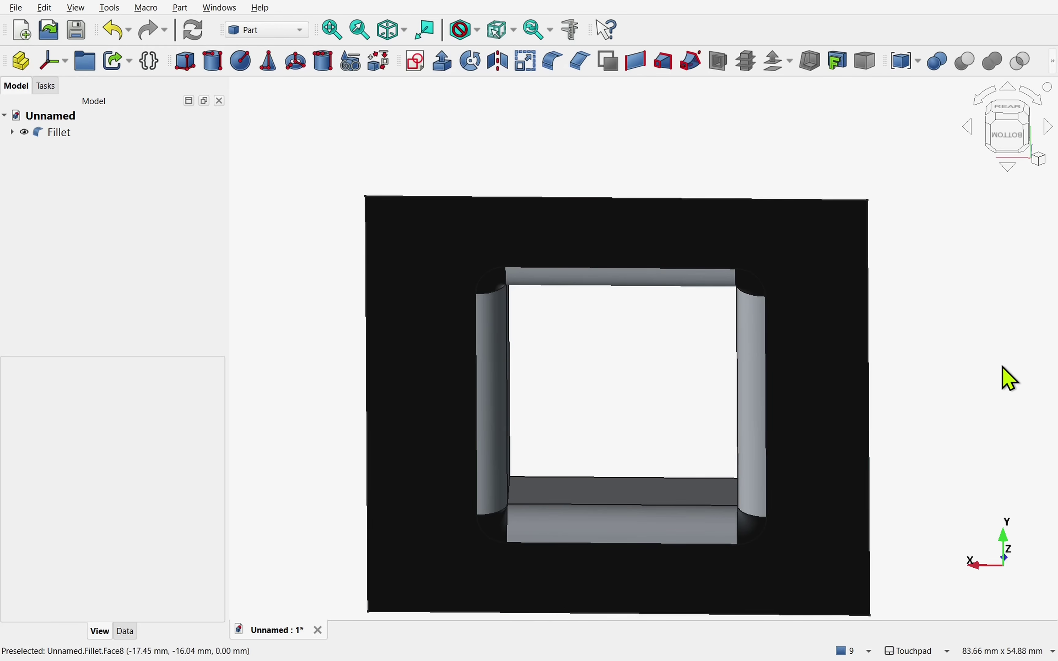
middle_drag(685, 366, 517, 593)
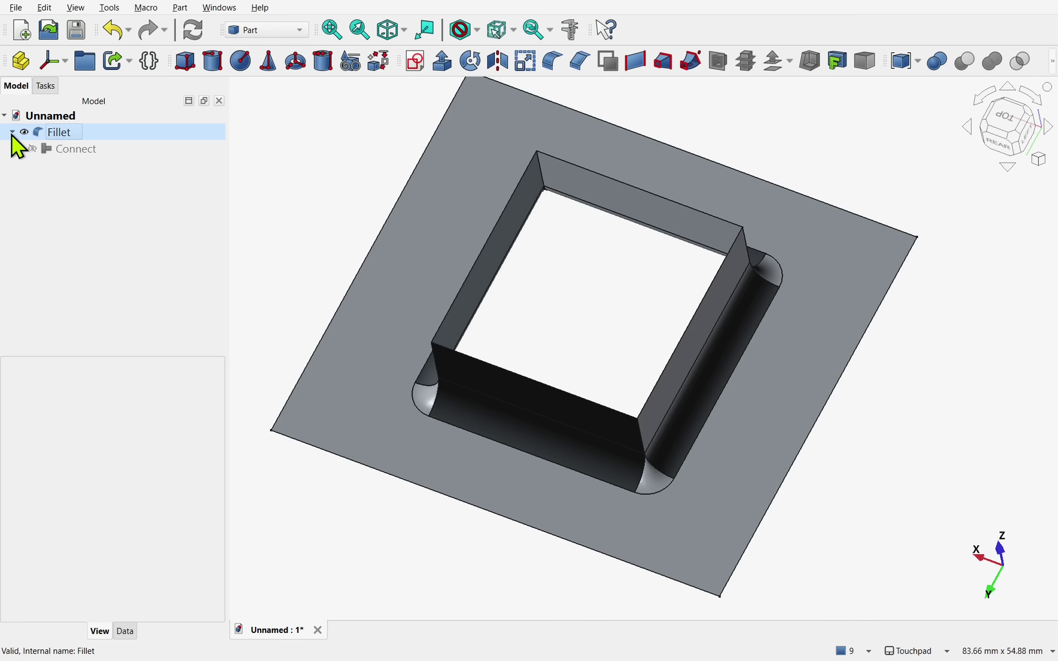
Hide the Fillet result and the underlying square sketch.
click(37, 140)
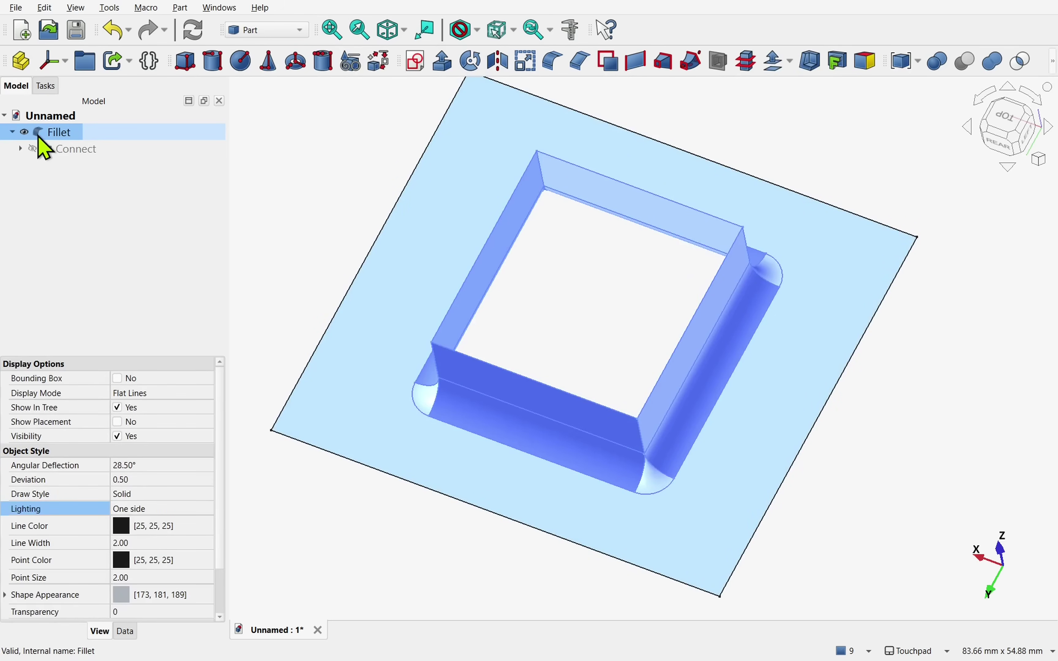
key(space)
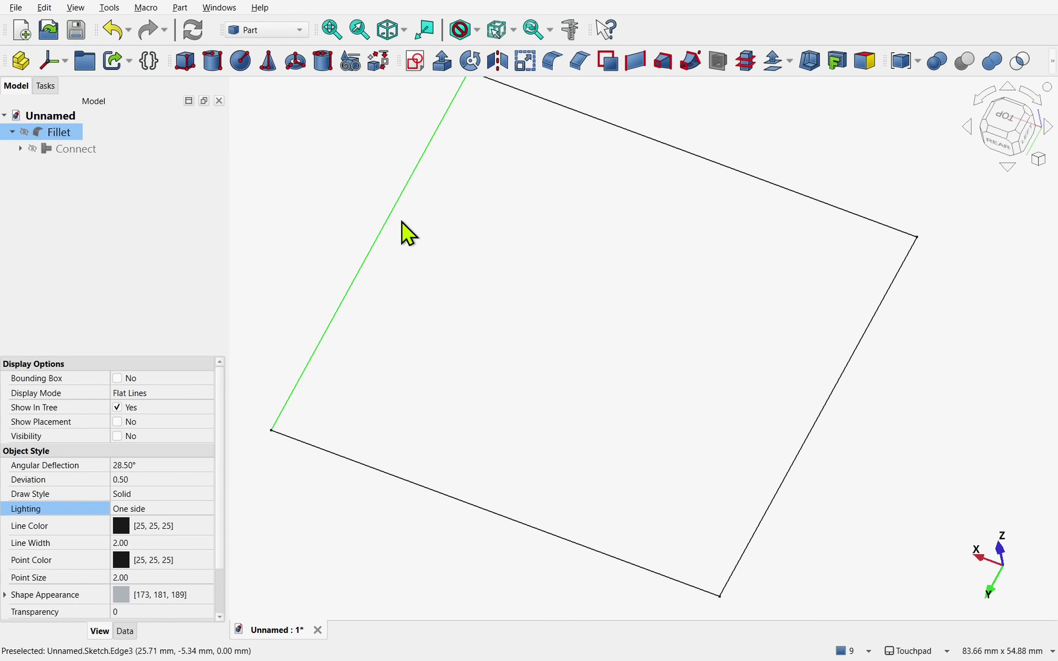
click(385, 225)
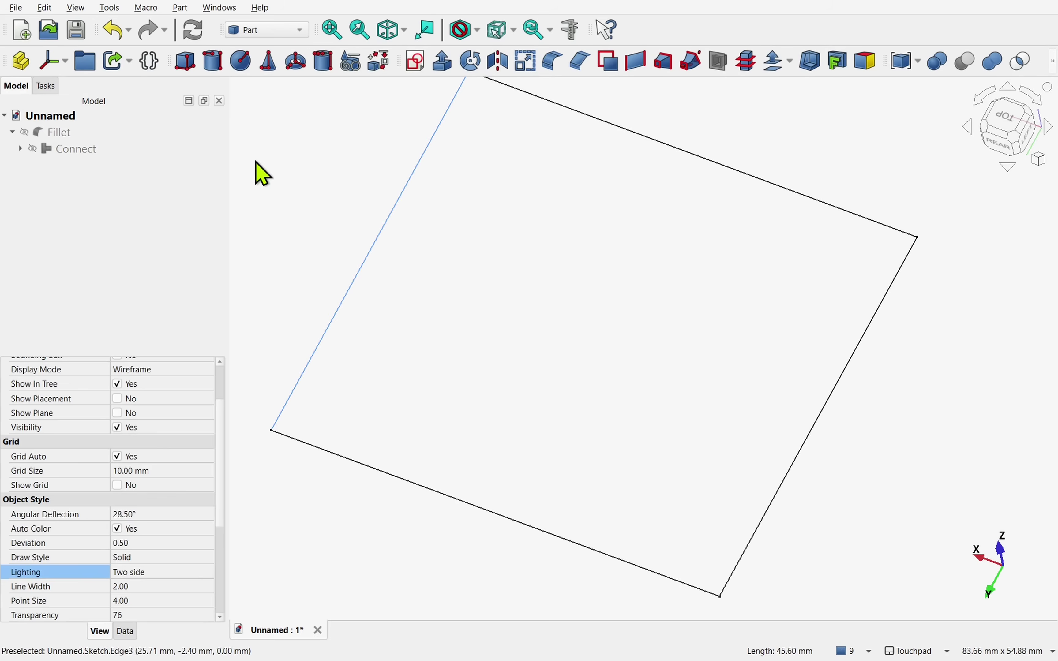
key(space)
Expand Connect and make the Extrude tube and Face plate visible.
click(25, 153)
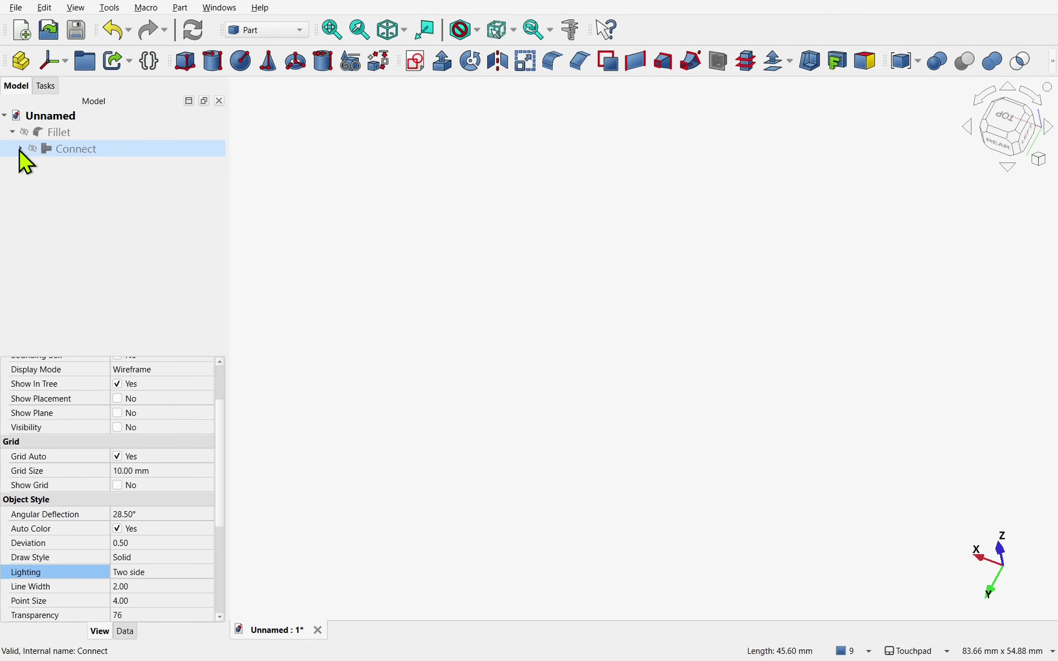
click(21, 149)
click(83, 167)
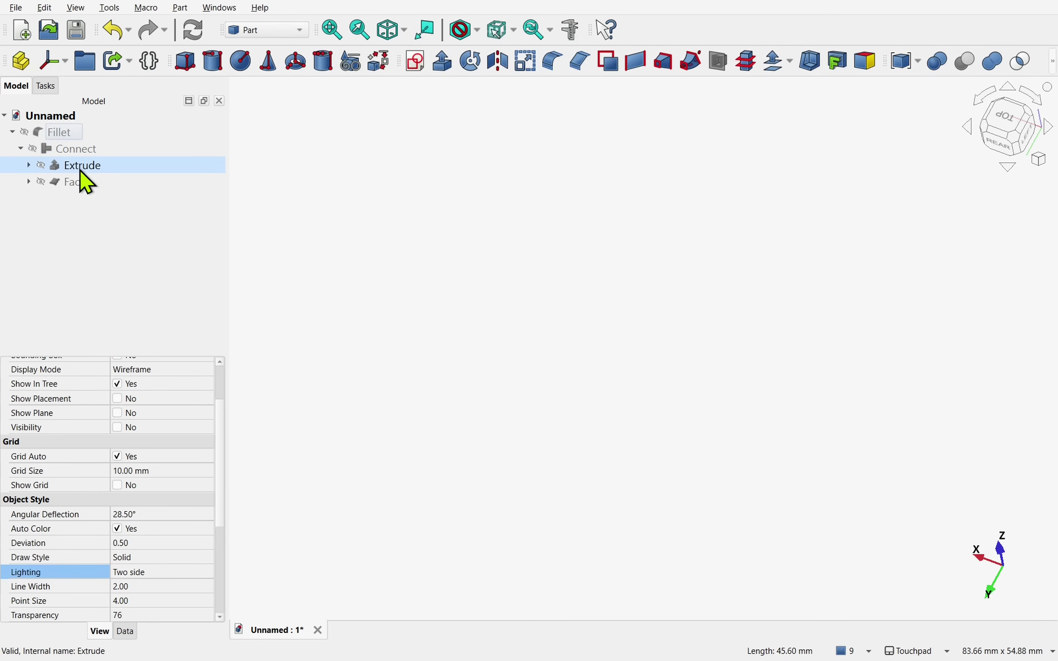
key(space)
click(392, 290)
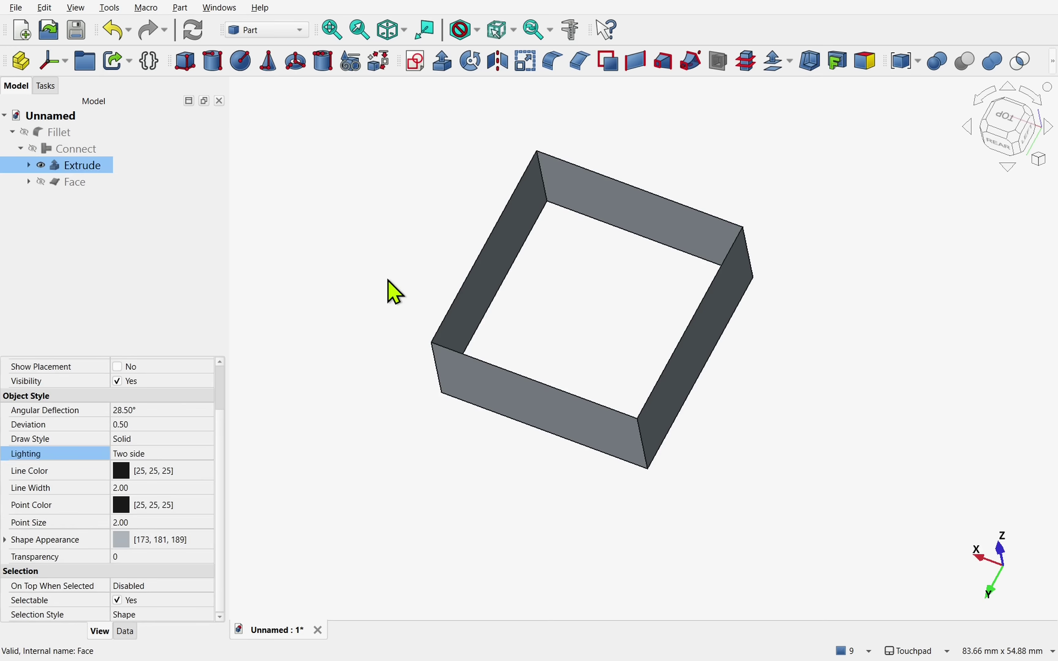
click(96, 184)
key(space)
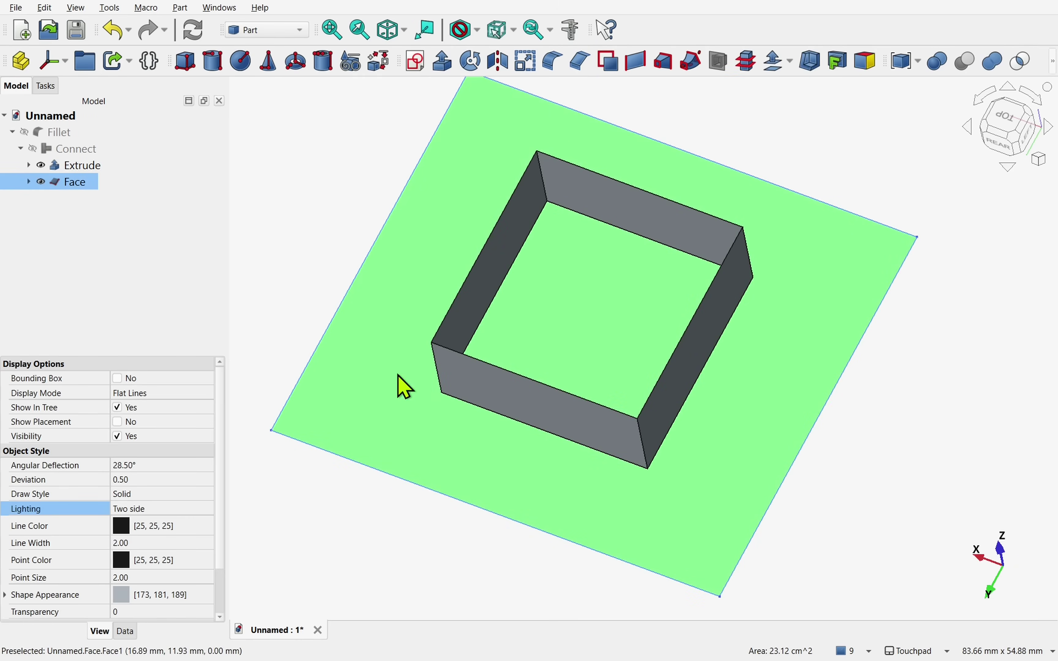
click(282, 268)
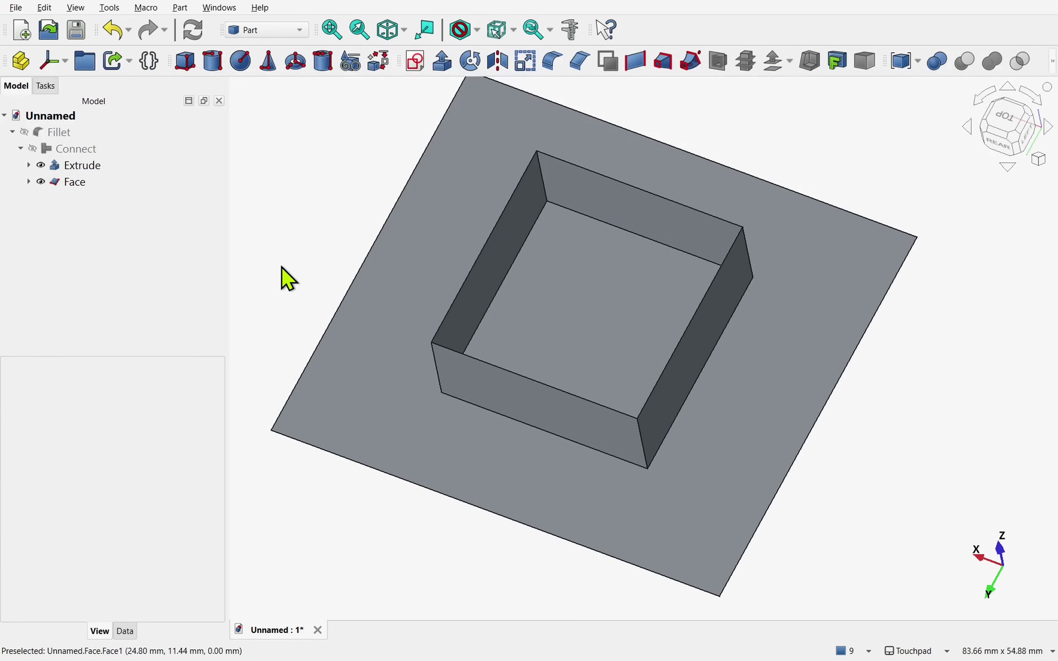
Set the Lighting of both Extrude and Face to One side.
click(84, 167)
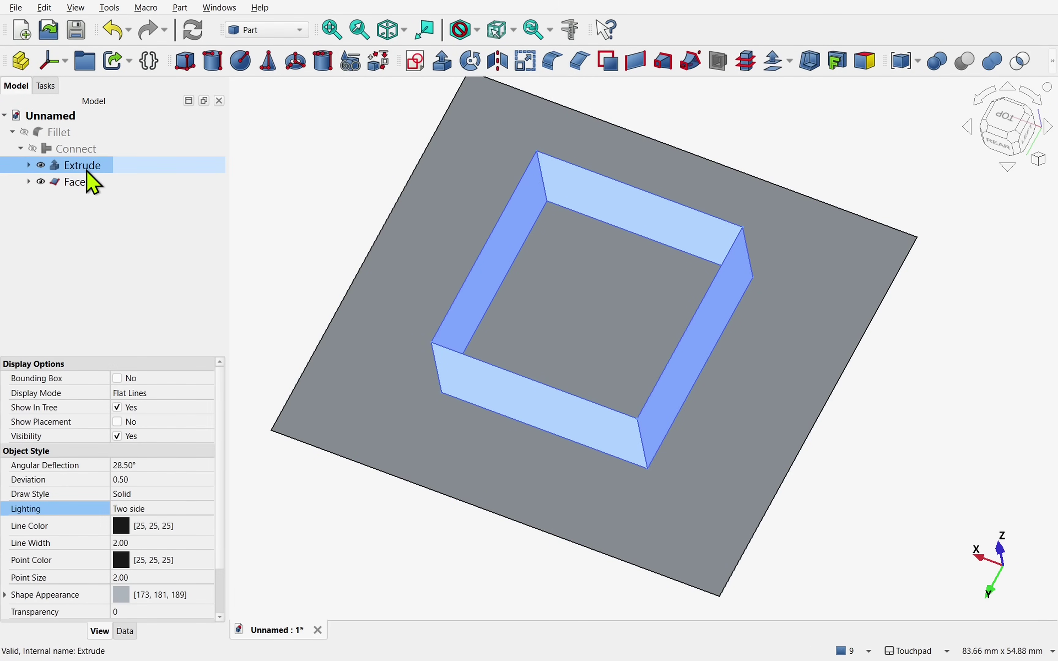
ctrl+click(93, 184)
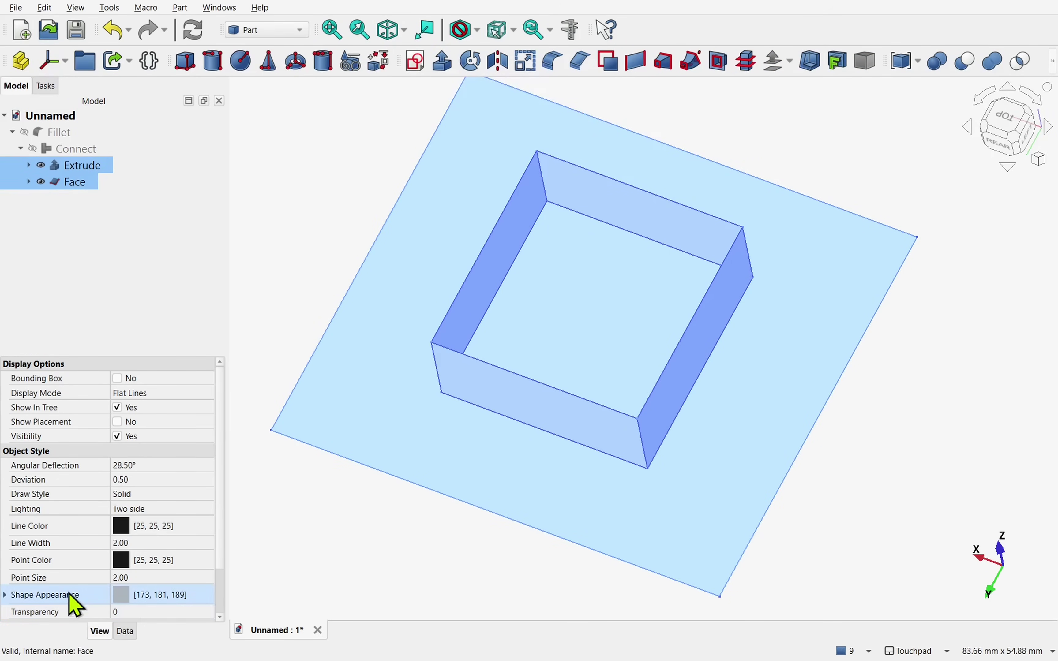
click(139, 510)
click(164, 513)
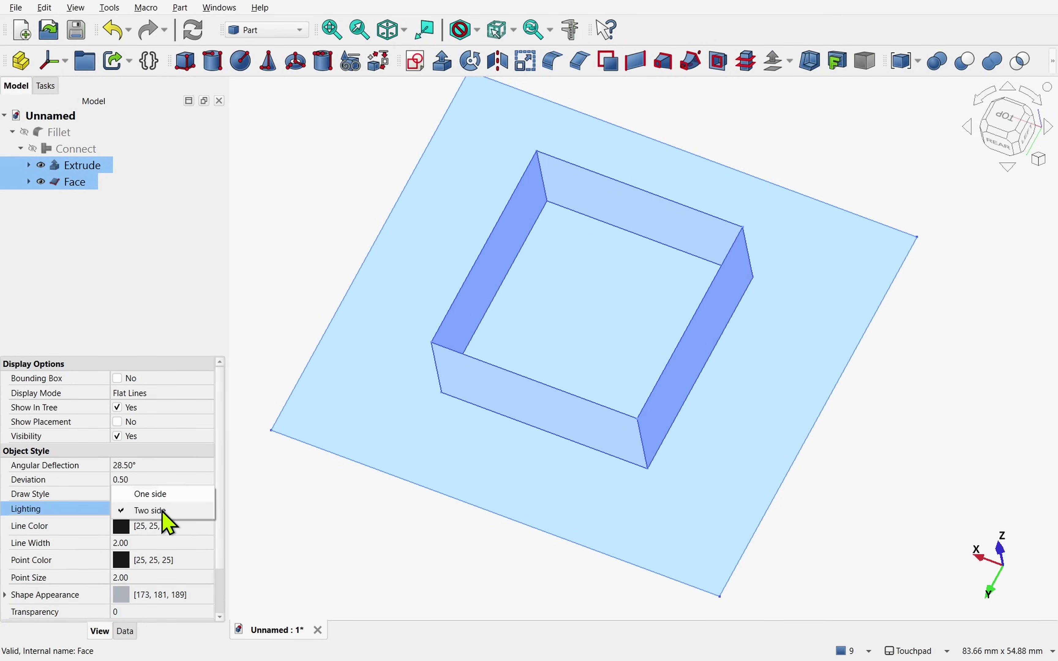
click(167, 495)
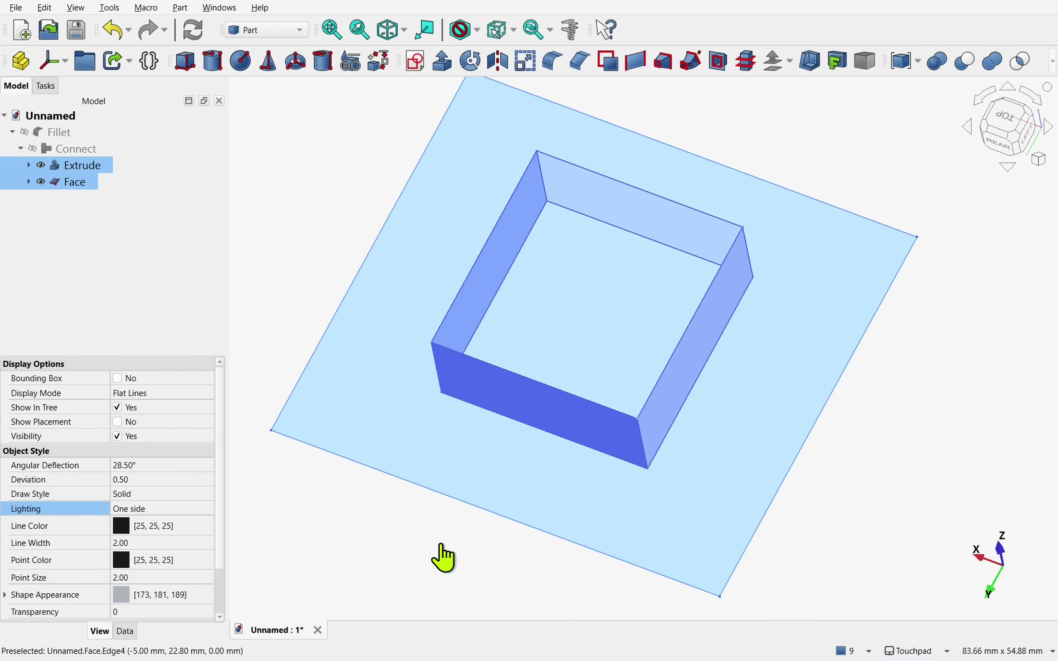
click(444, 557)
Orbit to a tilted rear view and select the Extrude tube to inspect its dark walls.
middle_drag(568, 418, 636, 224)
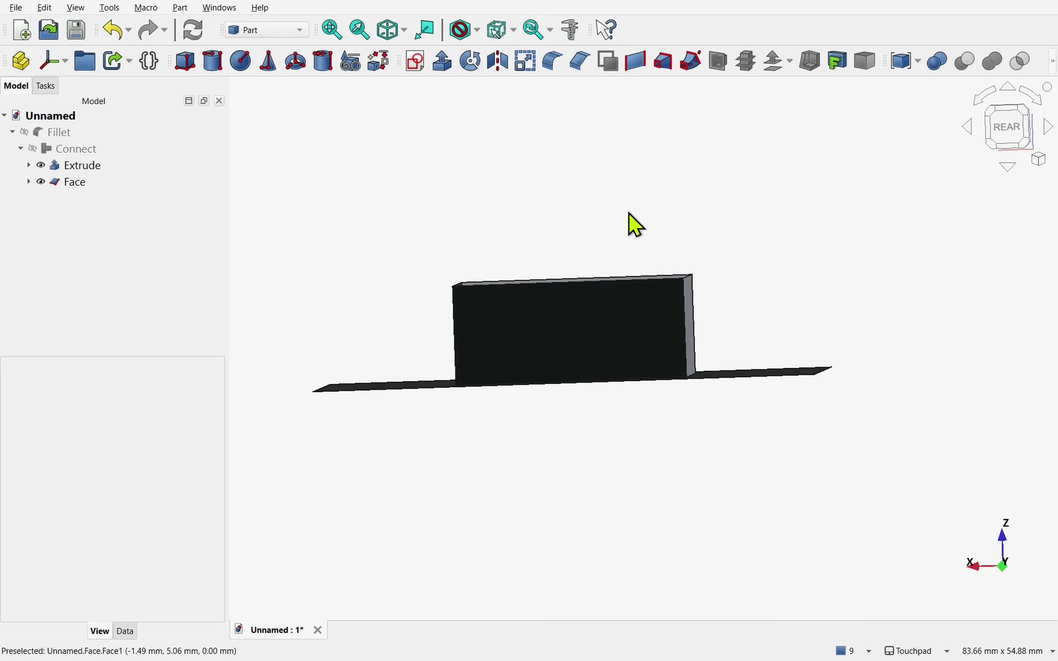
middle_drag(642, 359, 568, 481)
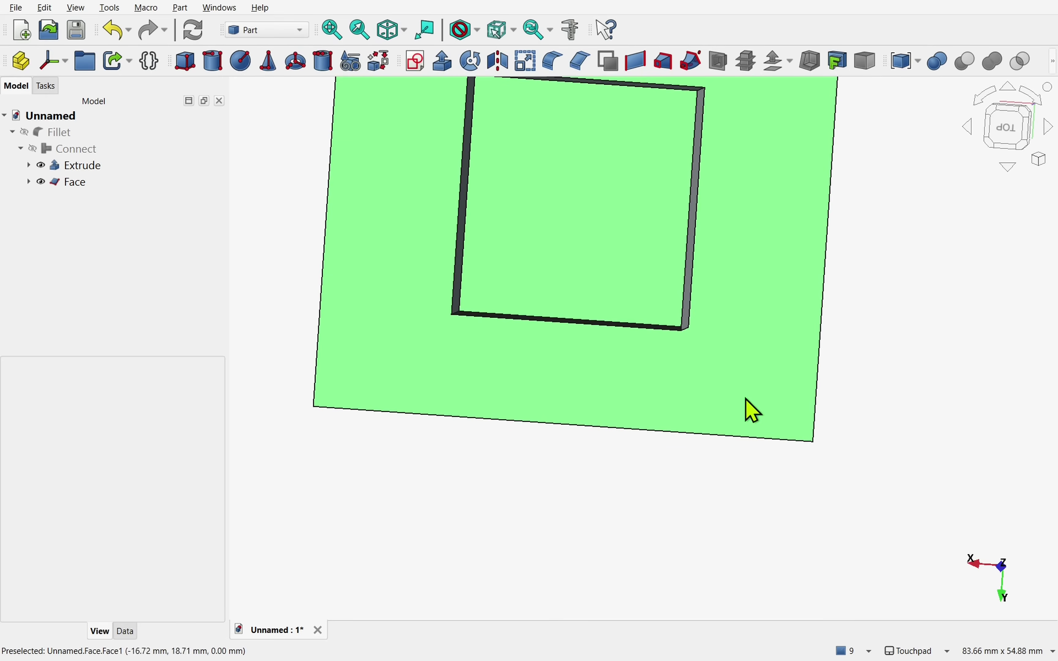
middle_drag(516, 372, 586, 245)
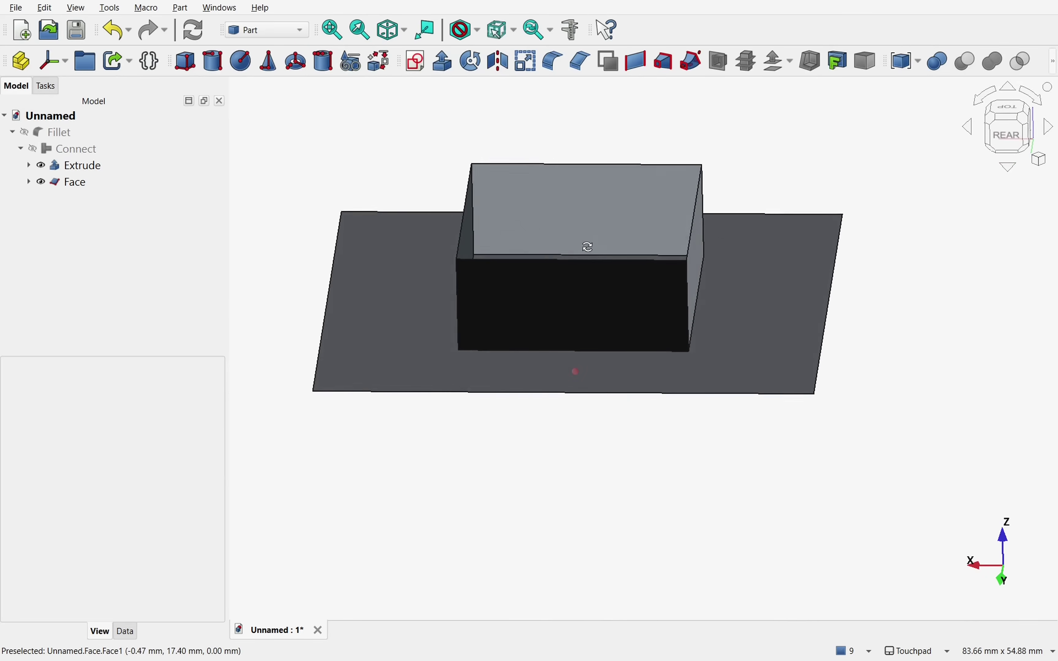
click(578, 205)
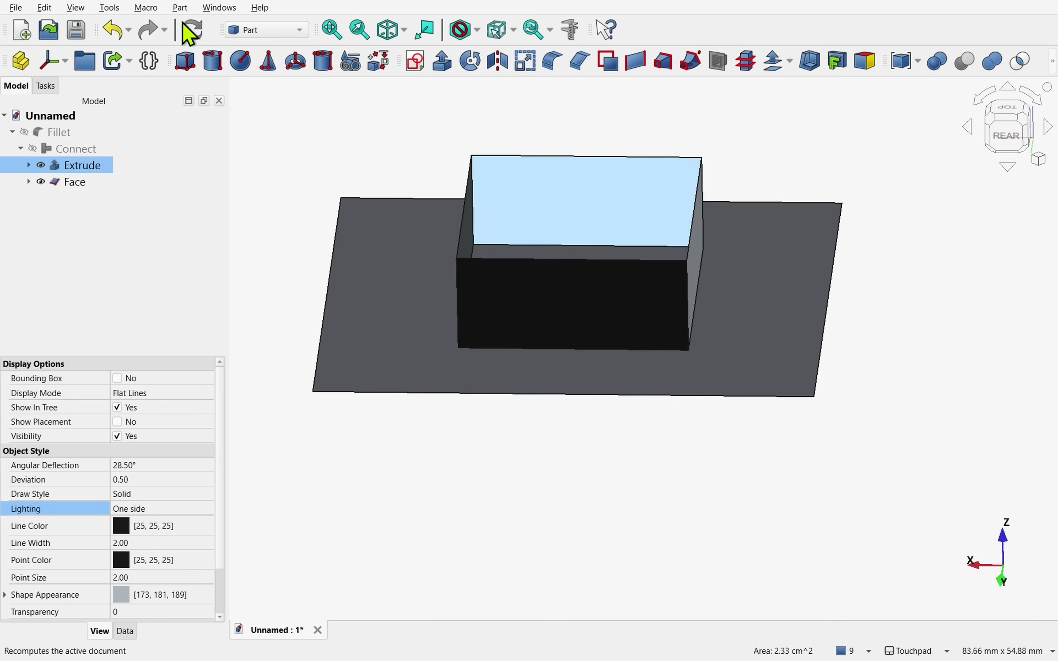
Create a reversed copy Extrude (Rev) with Part > Reverse Shapes and hide the original Extrude.
click(179, 7)
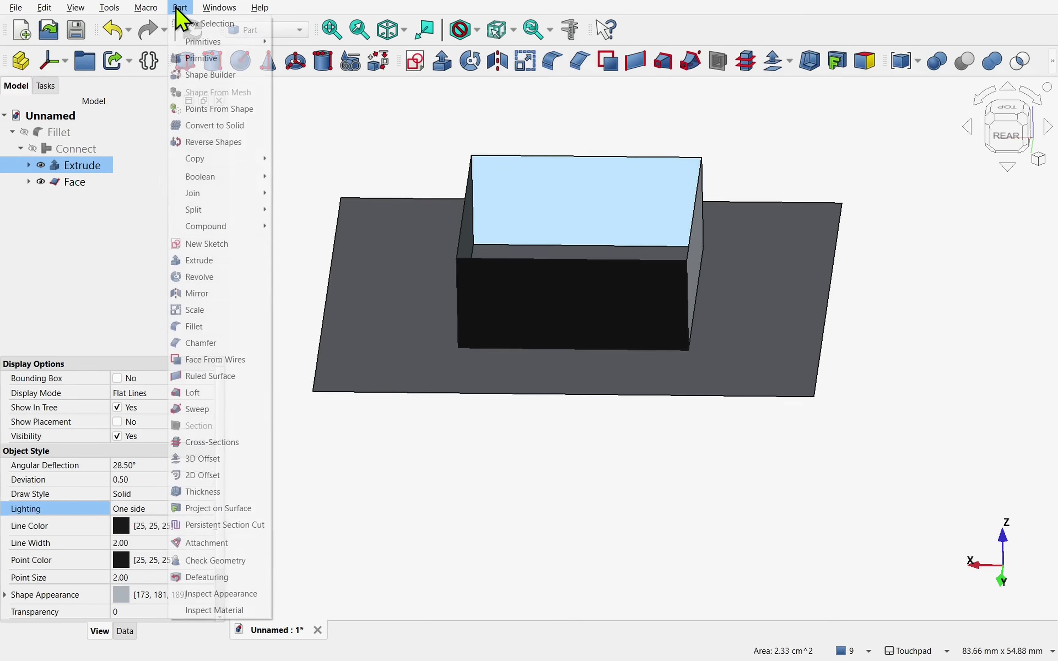
click(203, 144)
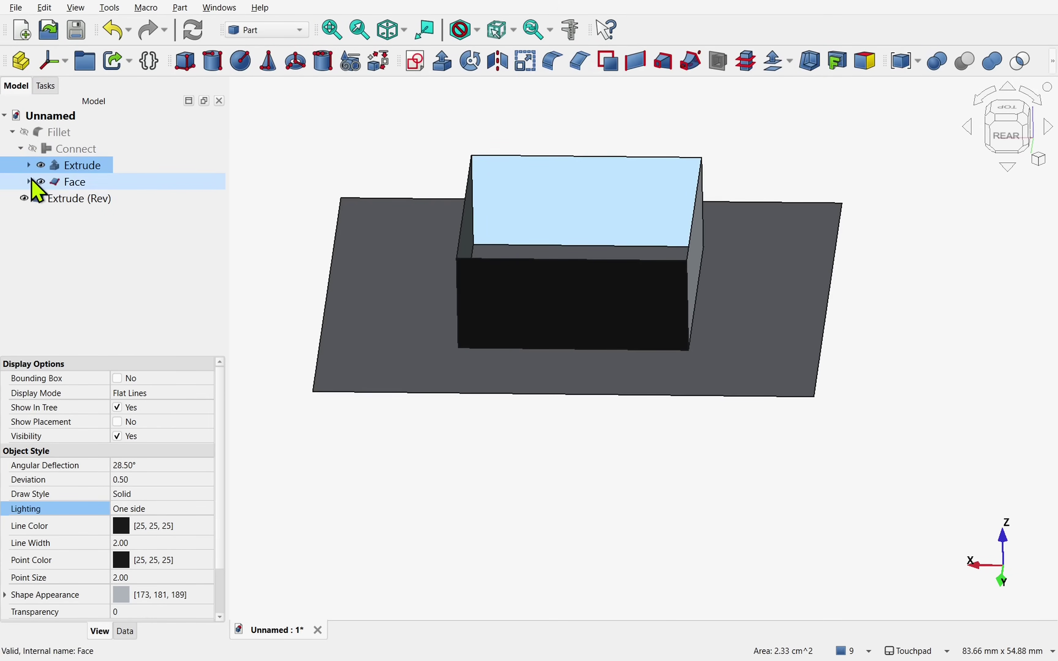
key(space)
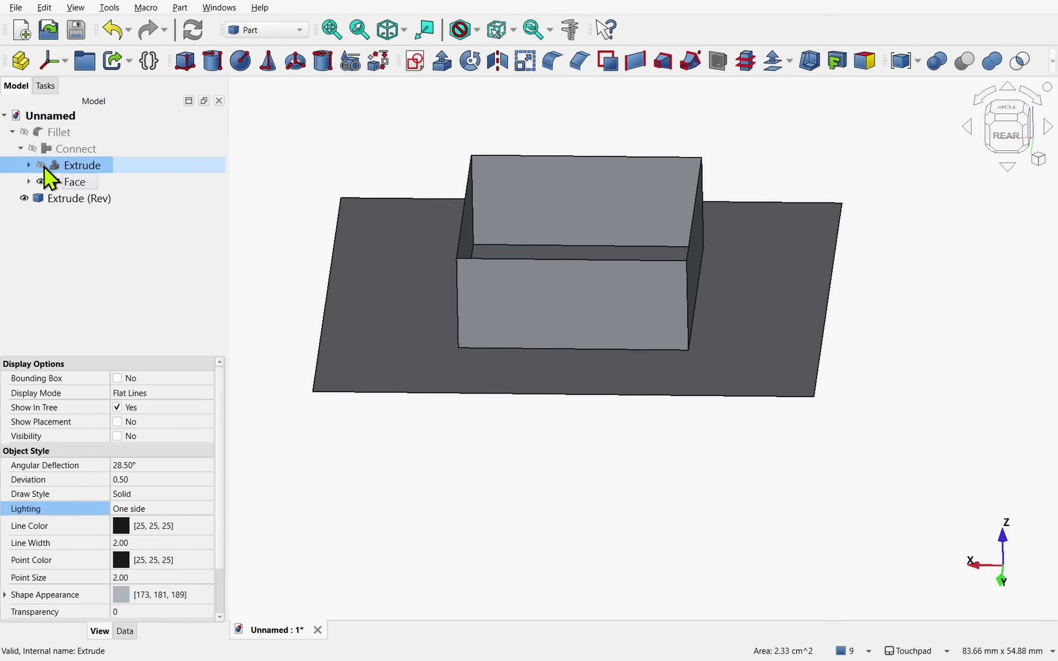
Set Extrude (Rev) Lighting to One side and view it from near the top.
click(75, 202)
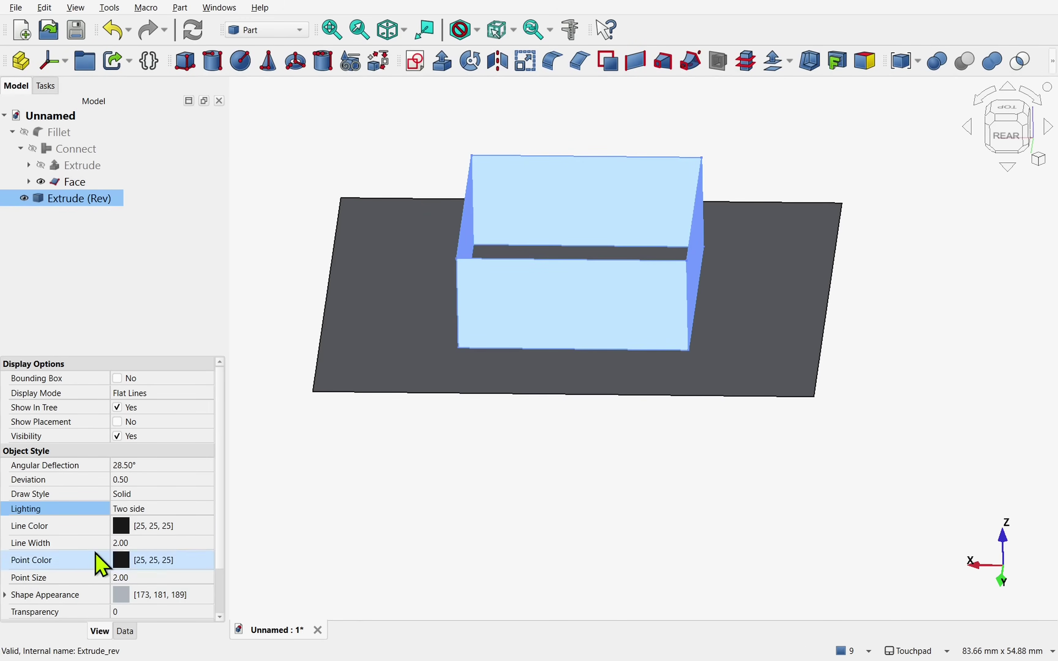
click(169, 513)
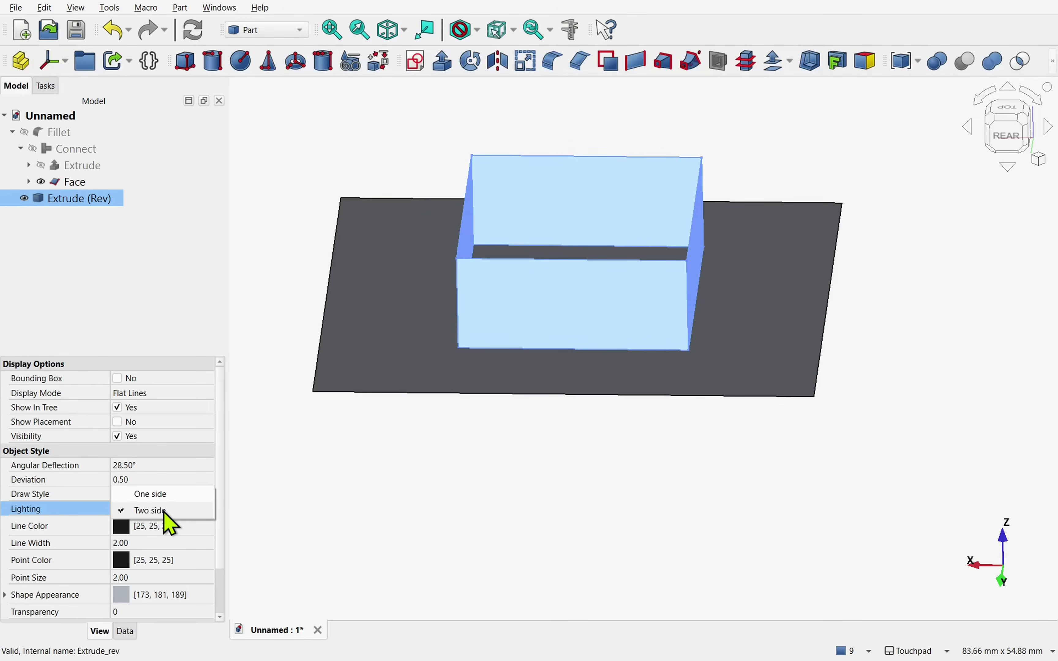
click(161, 495)
click(521, 465)
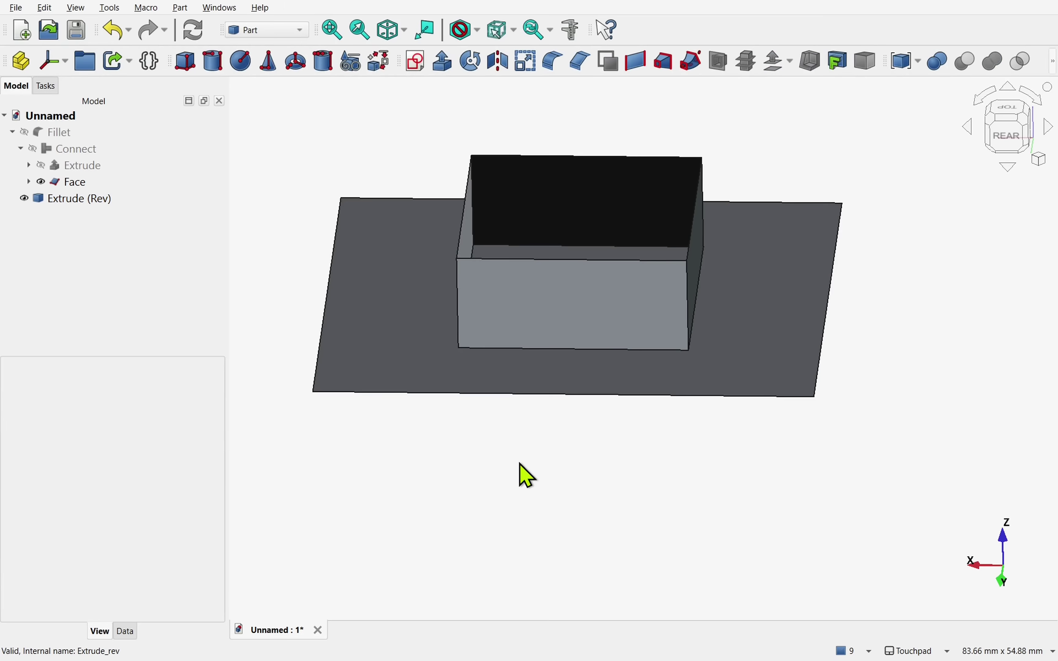
middle_drag(573, 411, 652, 422)
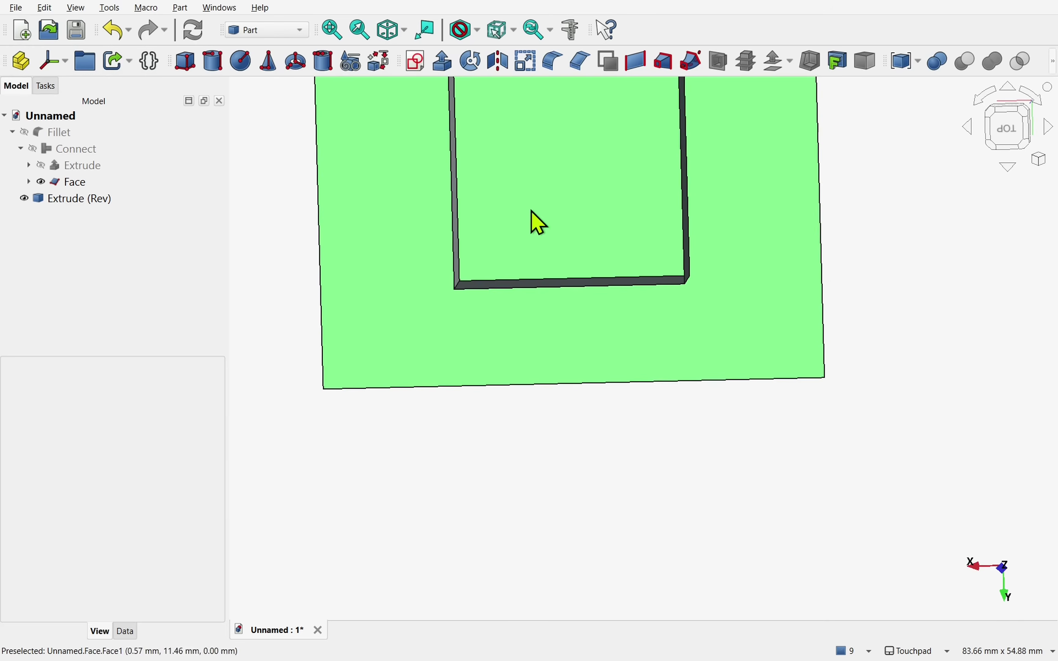
middle_drag(621, 291, 611, 222)
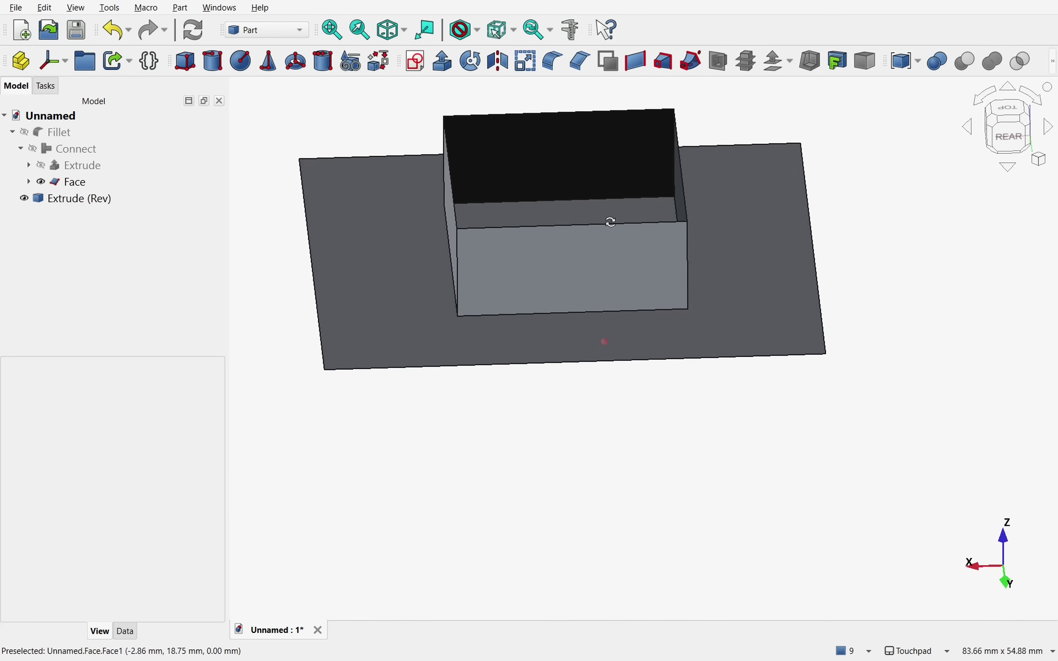
Hide Extrude (Rev), show the original Extrude, and open Connect's Data properties.
click(25, 199)
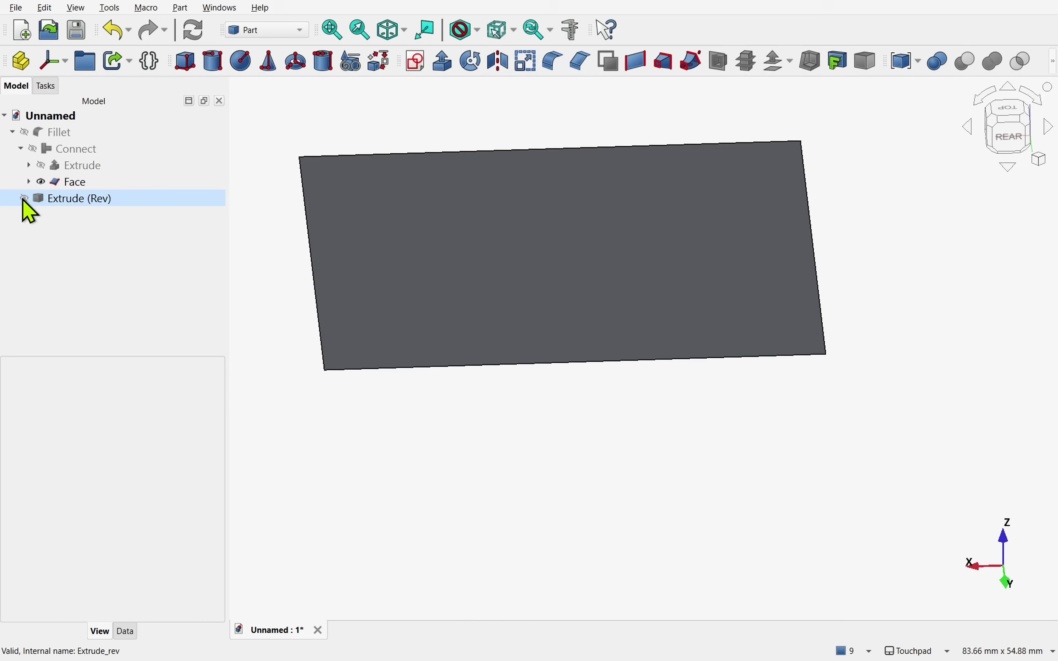
click(41, 165)
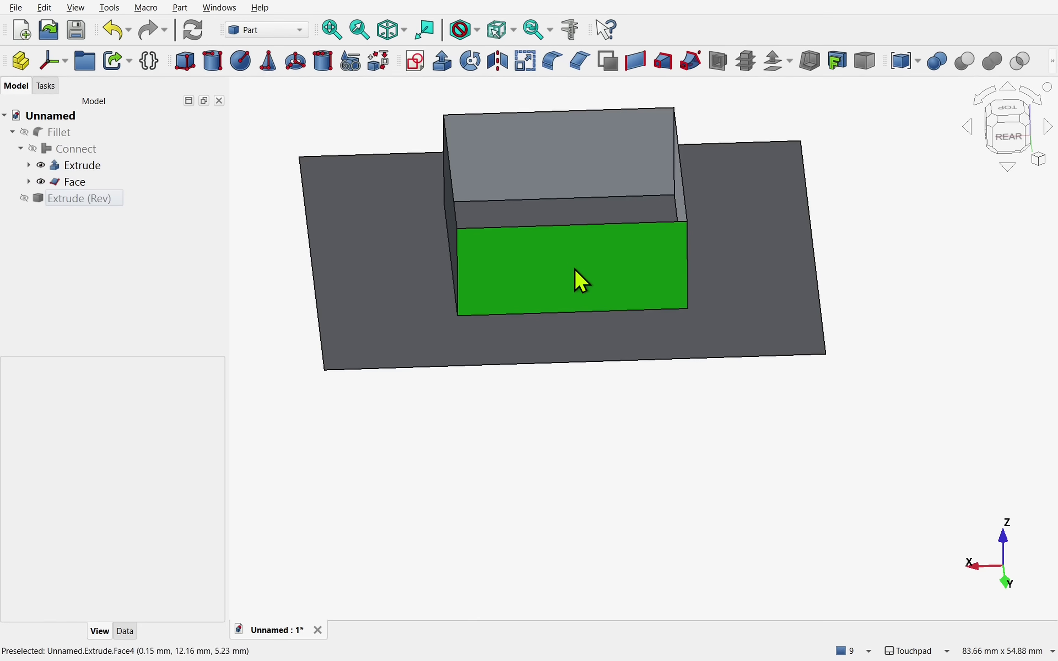
mouse_move(583, 282)
alt+mouse_down()
mouse_move(577, 217)
mouse_move(588, 472)
mouse_move(563, 239)
mouse_move(574, 266)
alt+mouse_up()
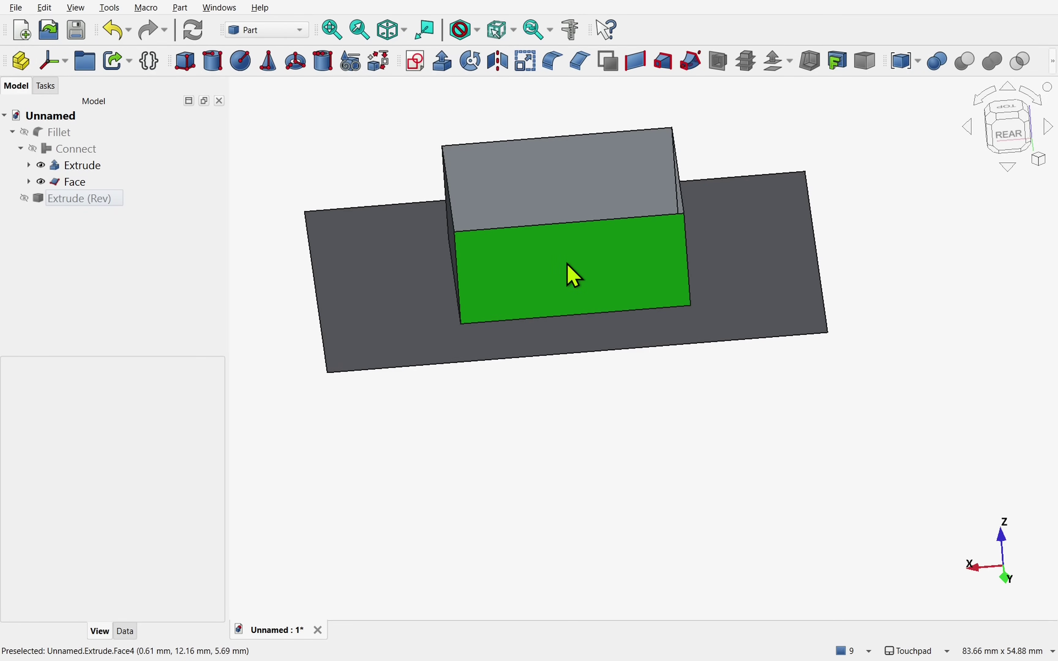
click(79, 203)
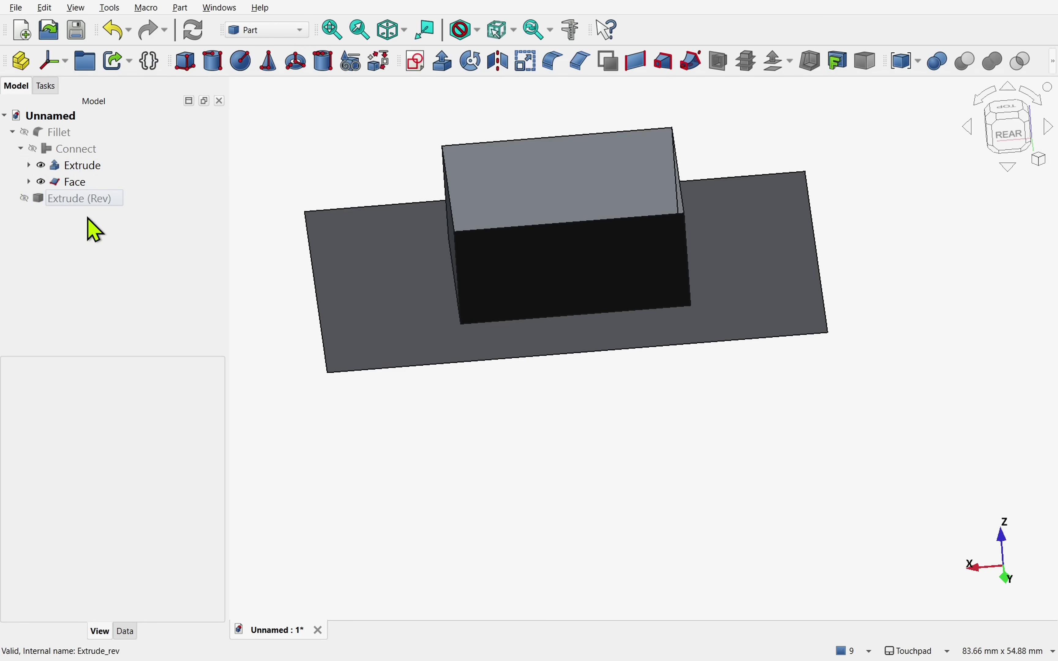
click(99, 155)
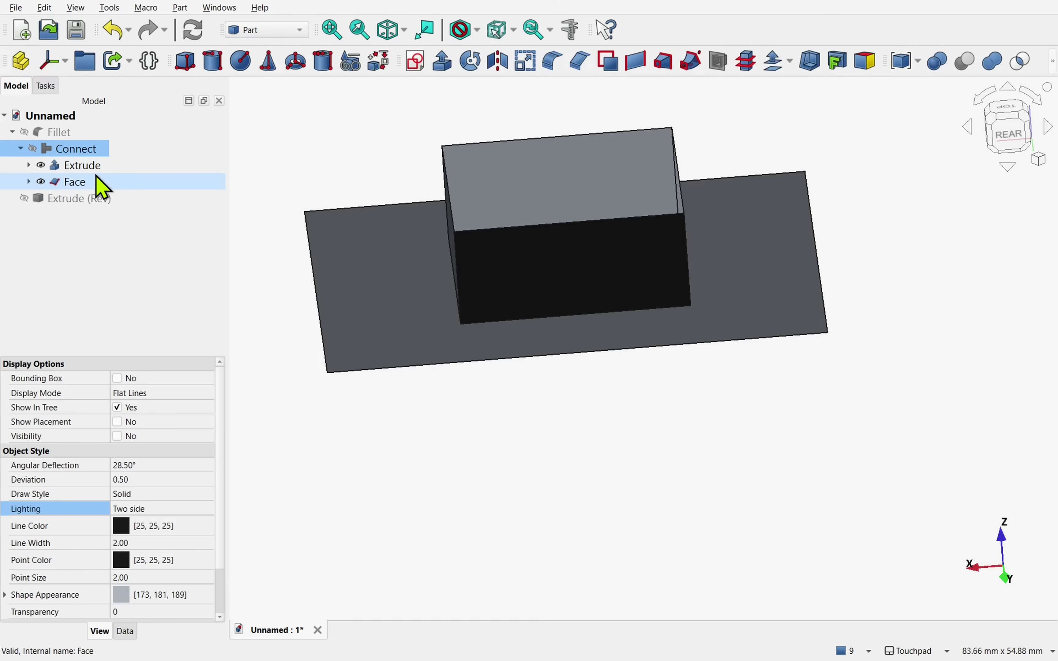
click(130, 633)
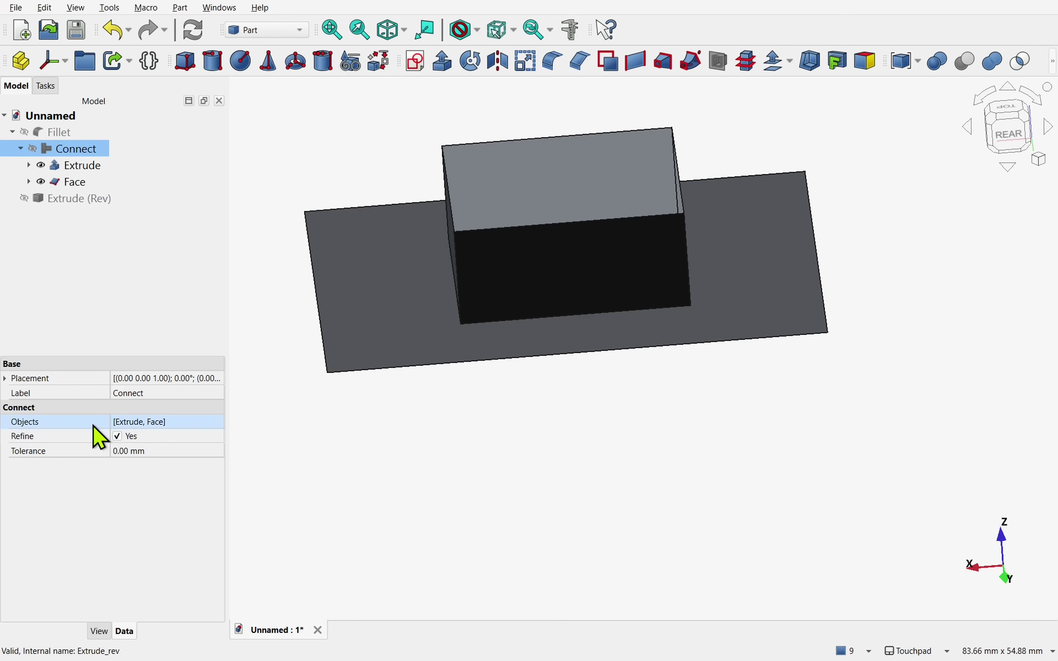
Change Connect's Objects from Face and Extrude to Face and Extrude (Rev).
click(180, 424)
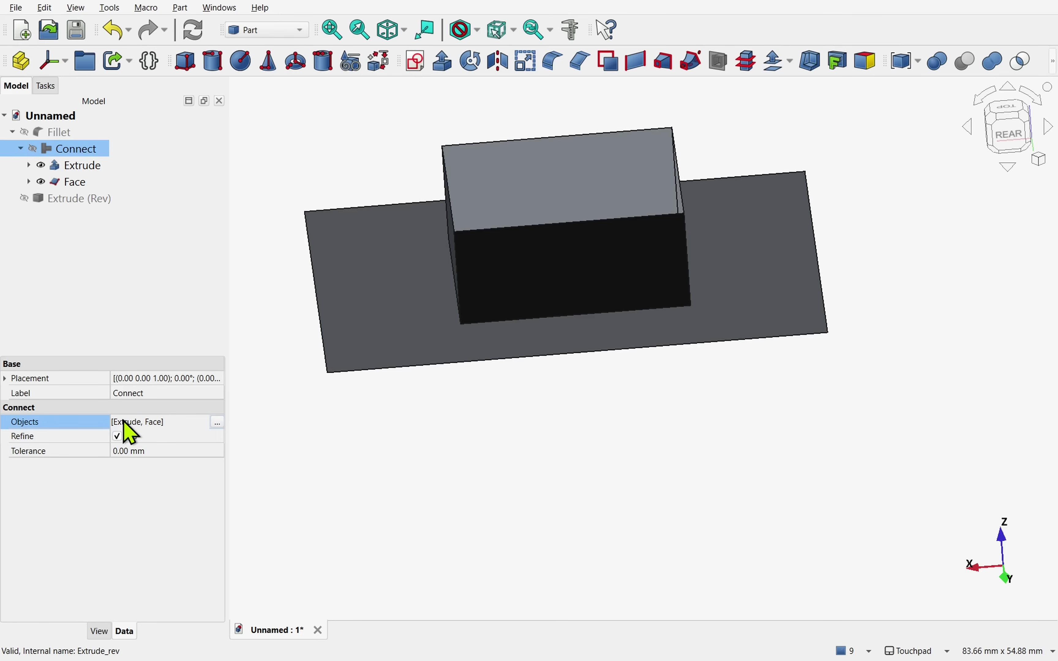
click(218, 423)
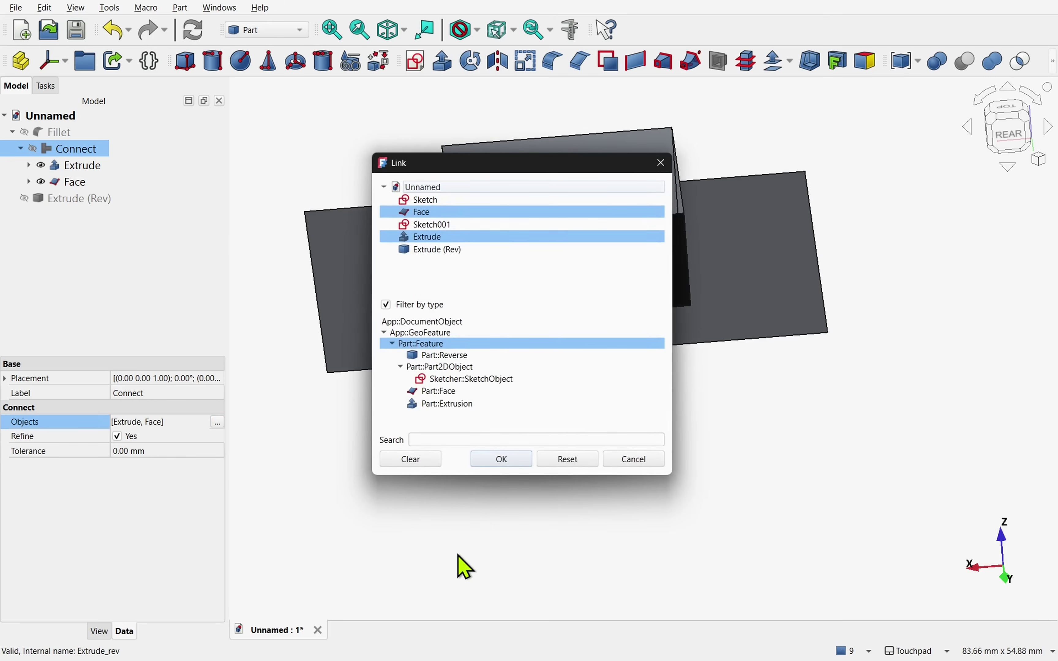
click(428, 236)
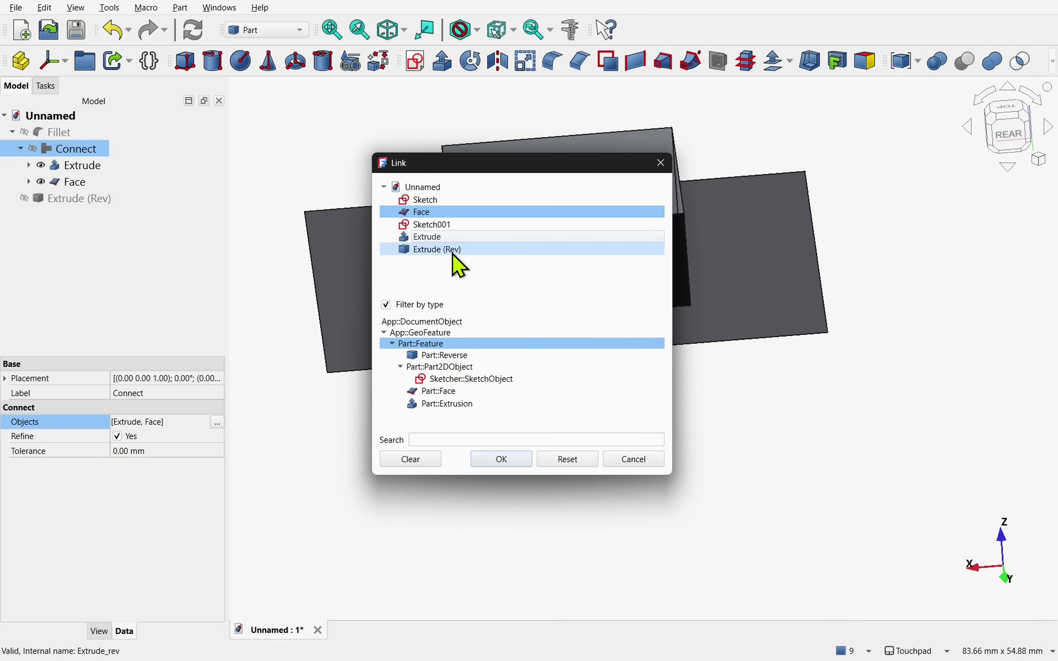
click(453, 252)
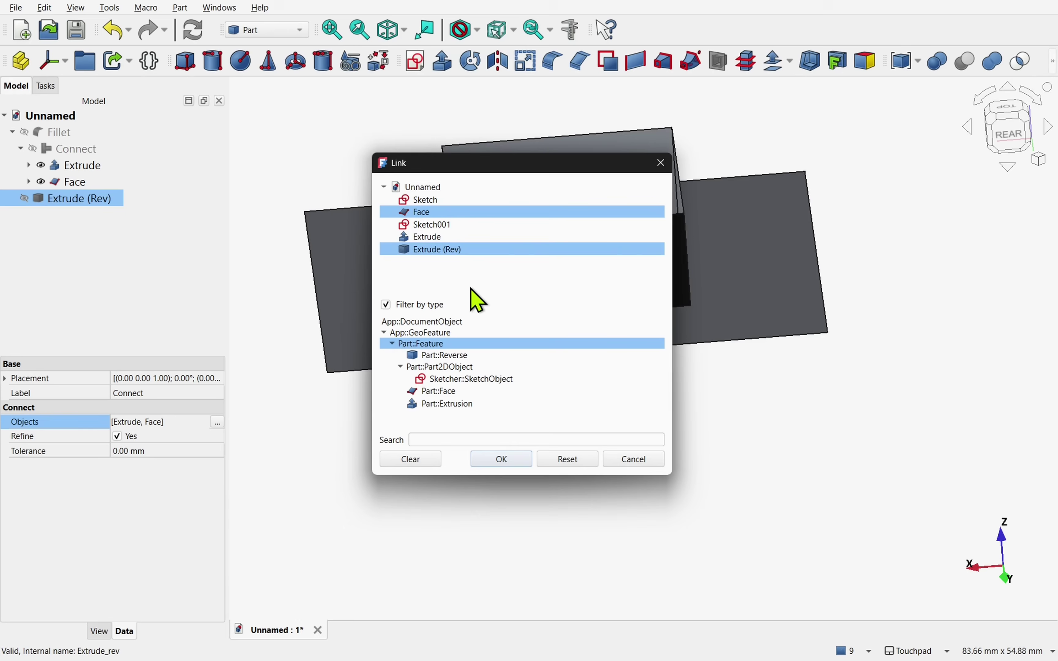
click(500, 462)
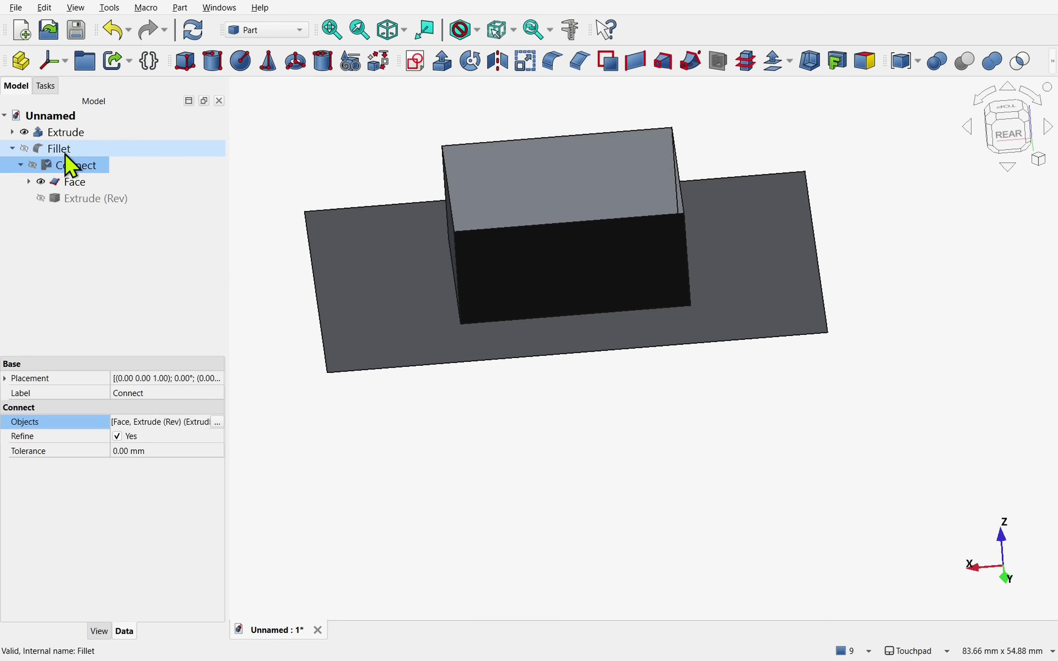
Hide the original Extrude and the Face, leaving only Connect visible.
click(73, 134)
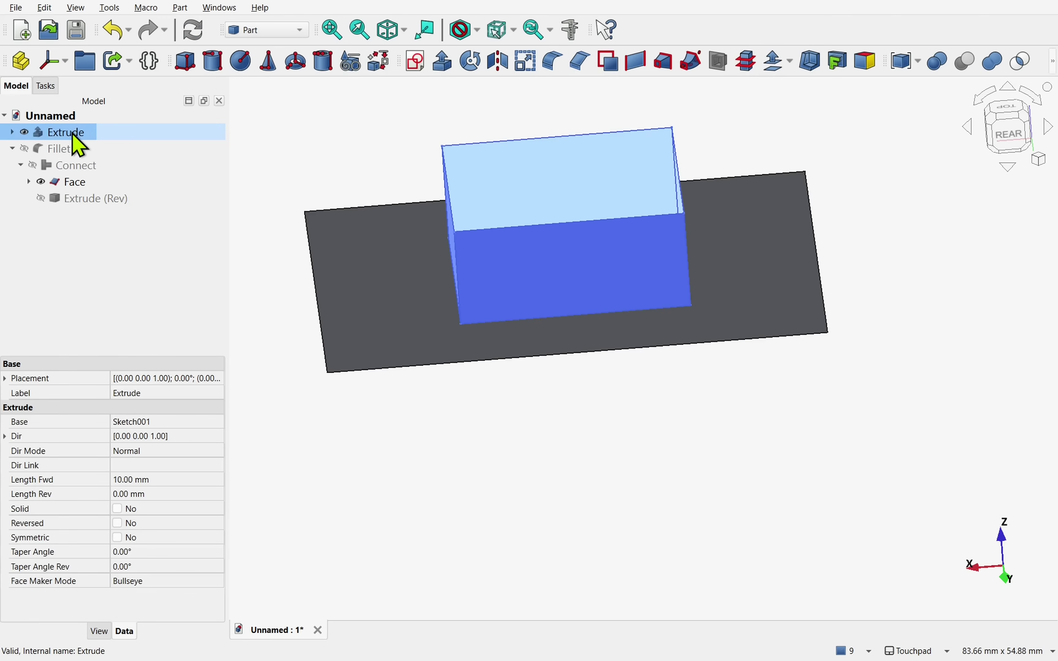
key(space)
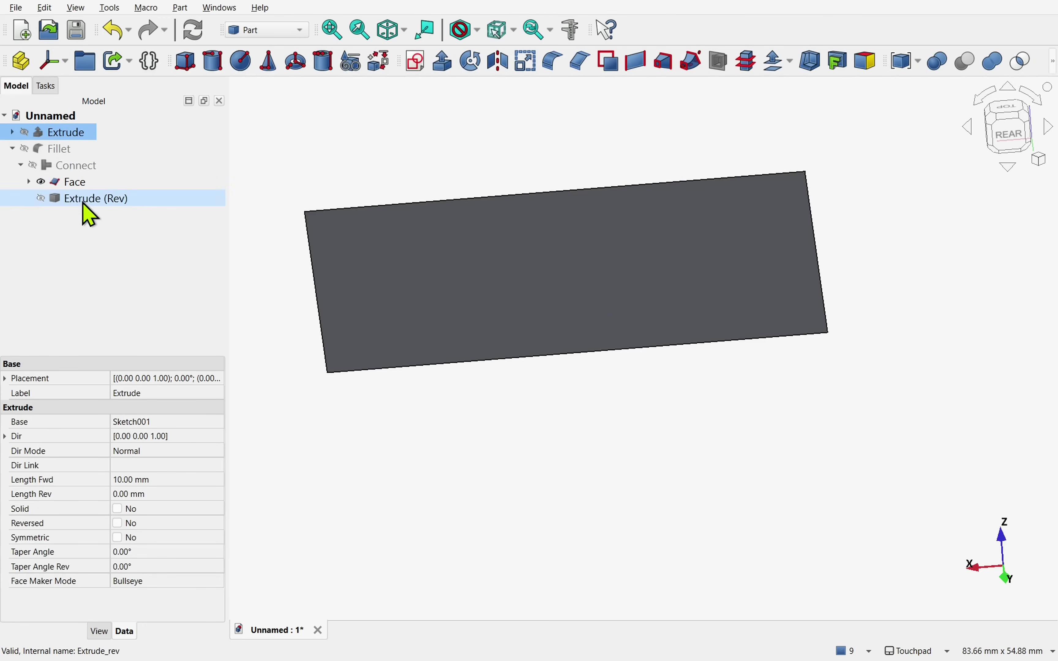
click(77, 187)
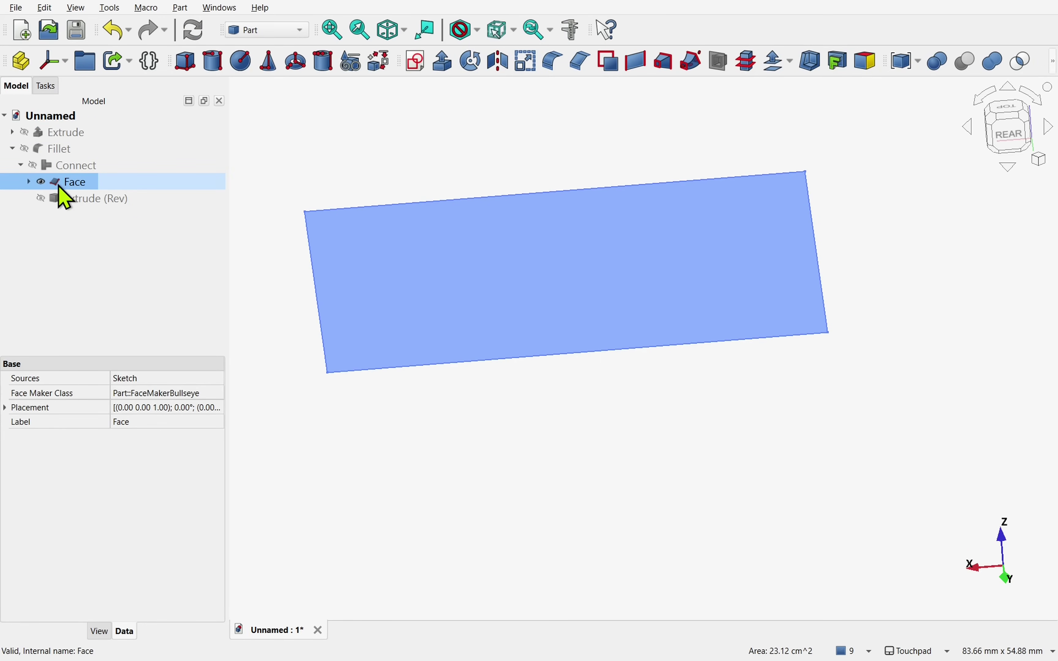
key(space)
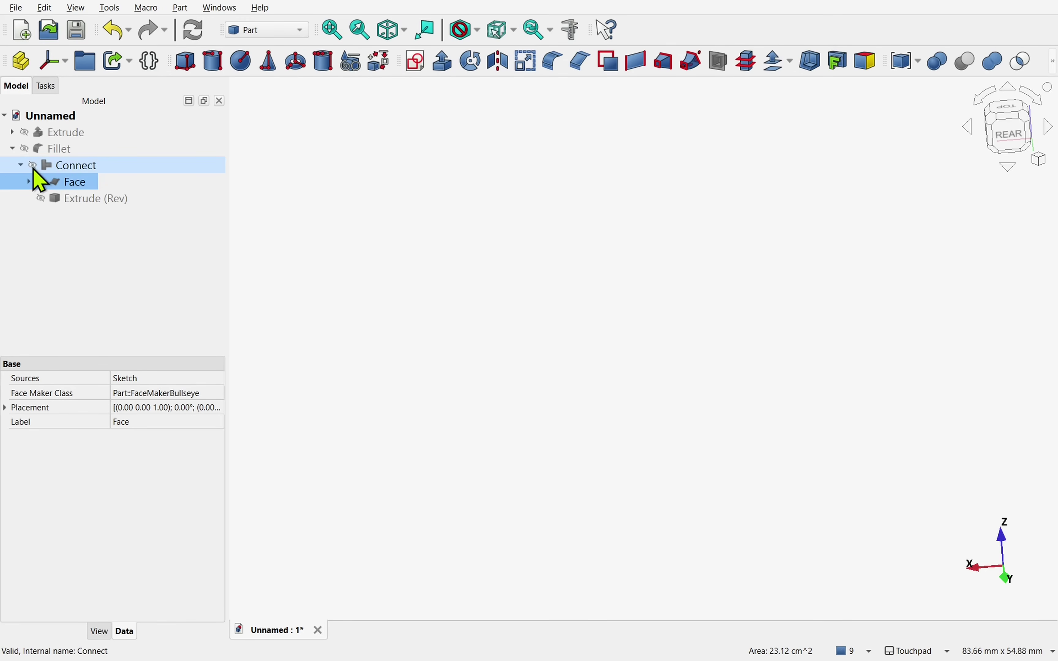
click(34, 167)
click(550, 459)
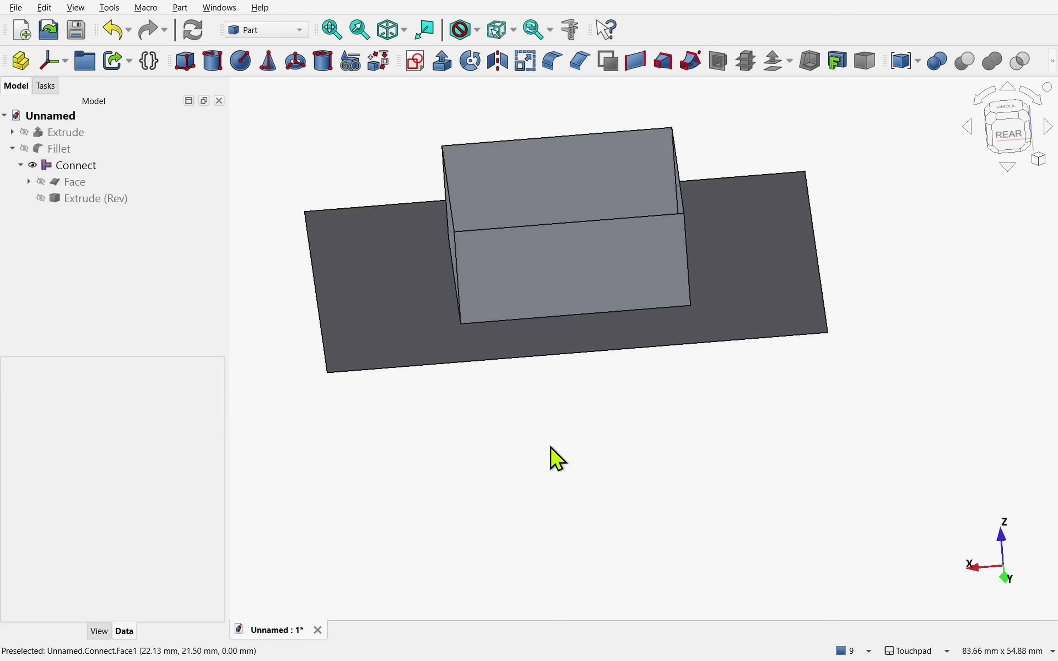
Set Connect's Lighting to One side and orbit around to inspect it from above and below.
click(79, 171)
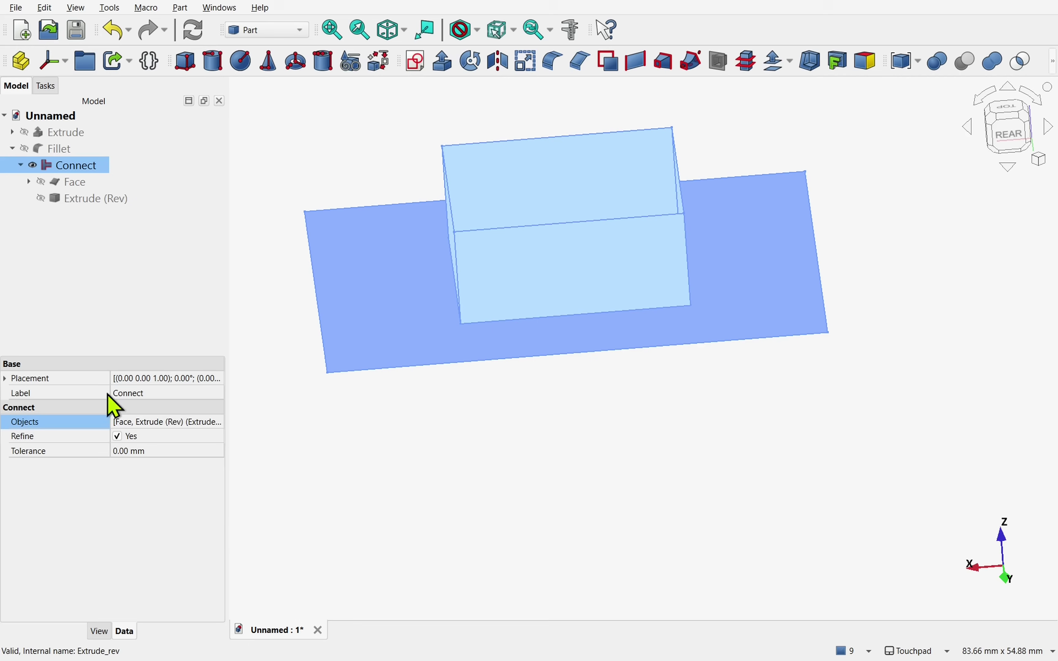
click(100, 631)
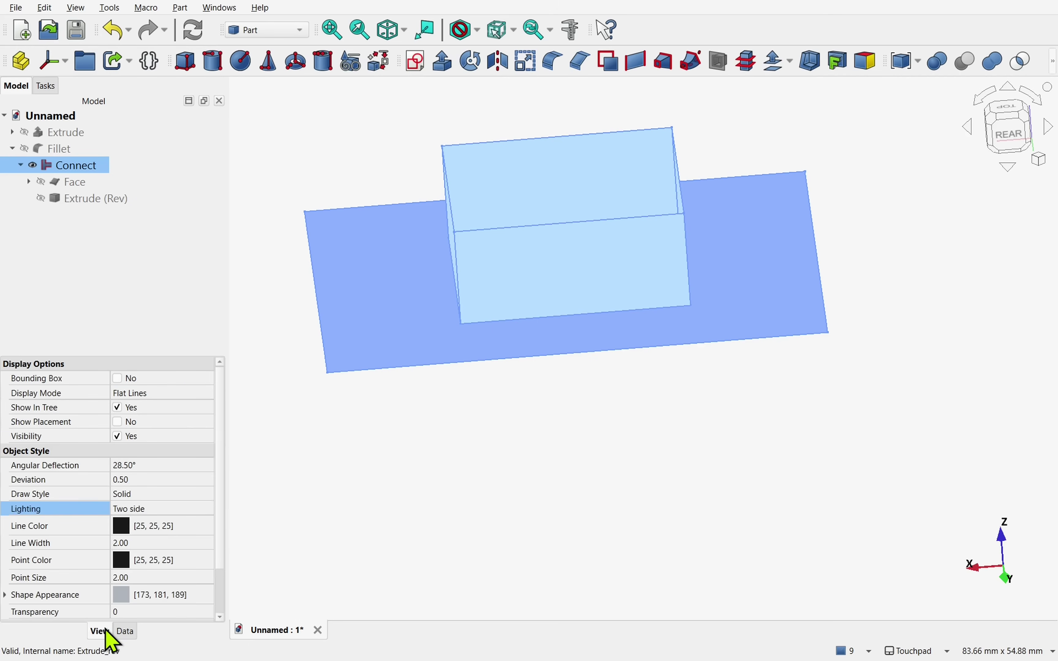
click(170, 509)
click(173, 494)
click(529, 415)
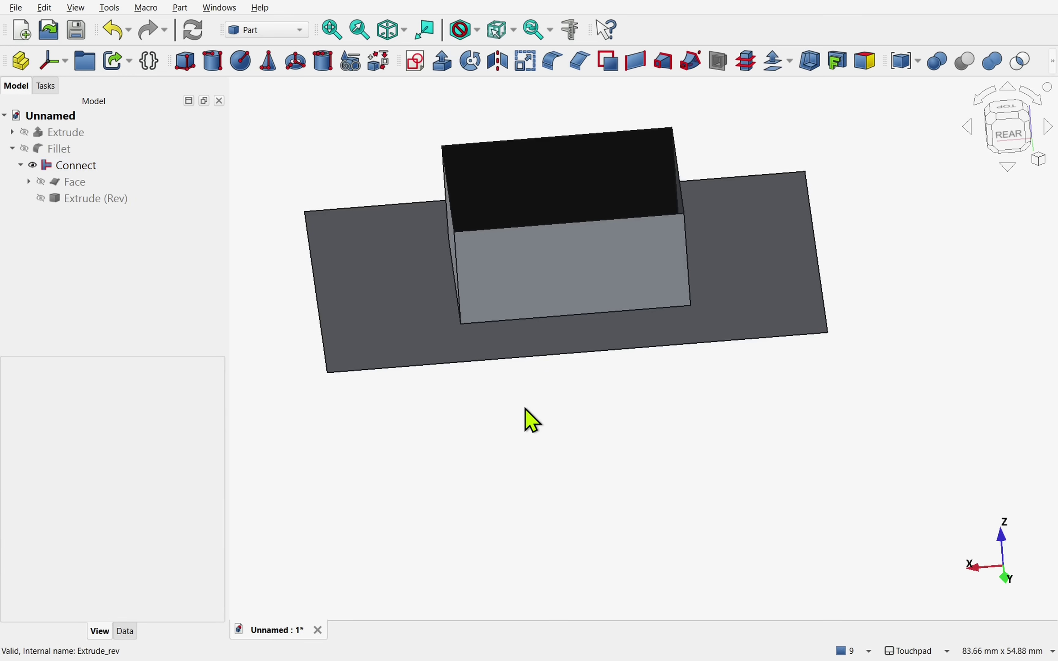
shift+drag(531, 413, 642, 383)
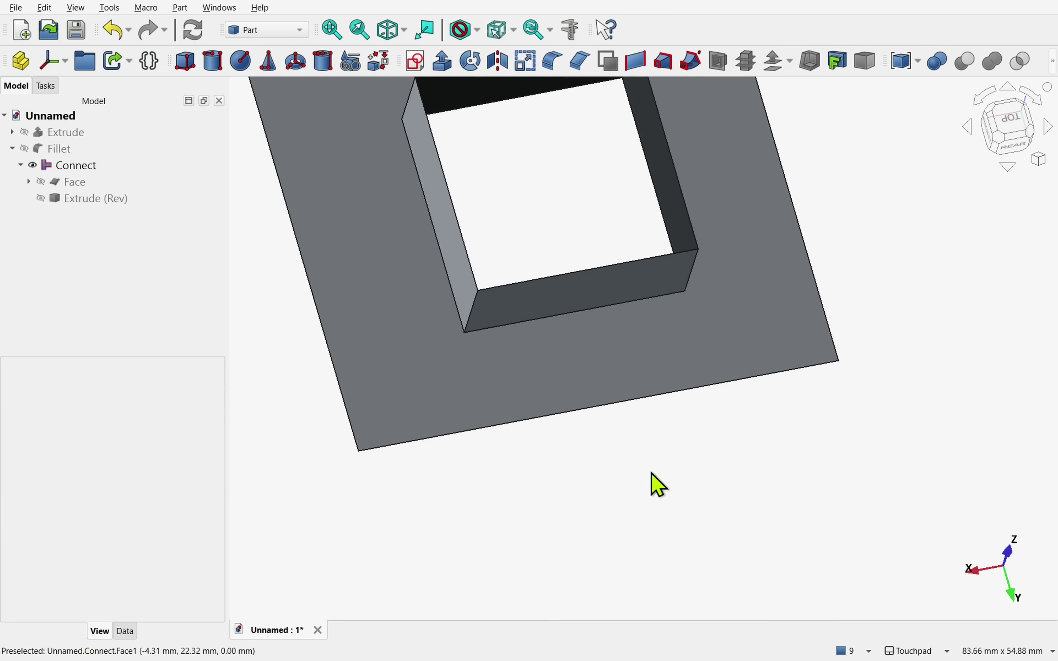
shift+drag(565, 337, 454, 315)
shift+drag(533, 286, 496, 264)
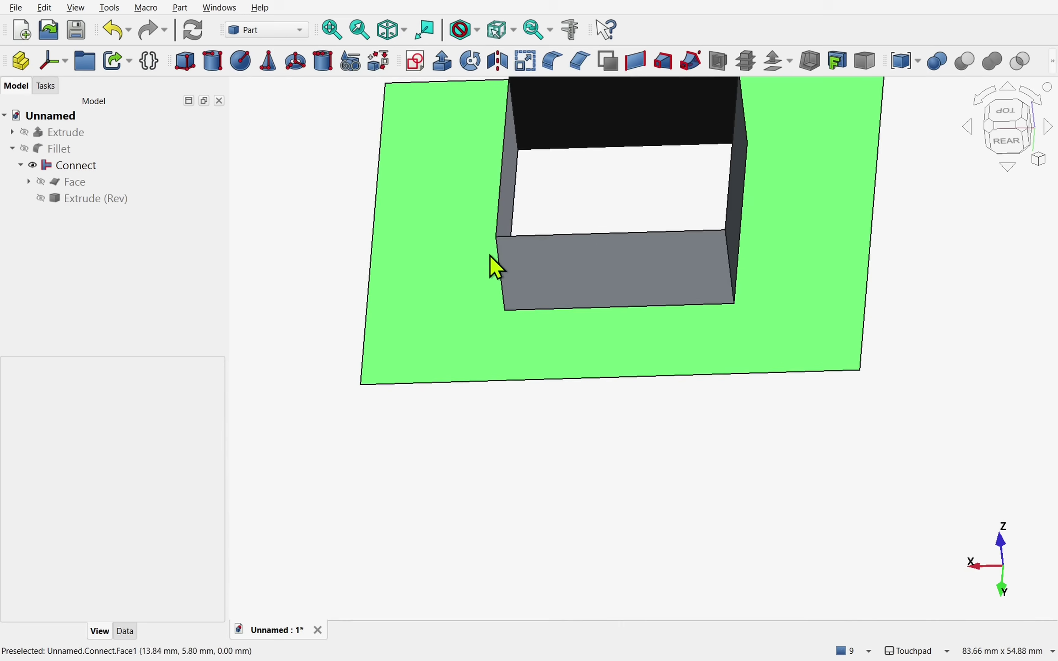
shift+drag(611, 191, 670, 175)
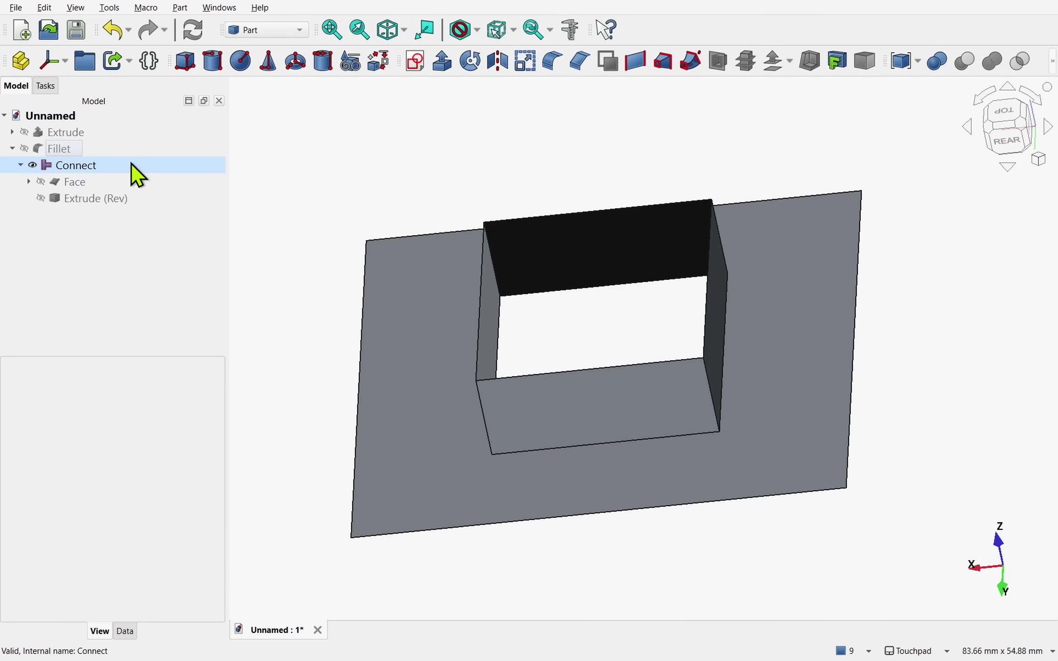
Show the Fillet shape and hide the Connect shape.
click(79, 151)
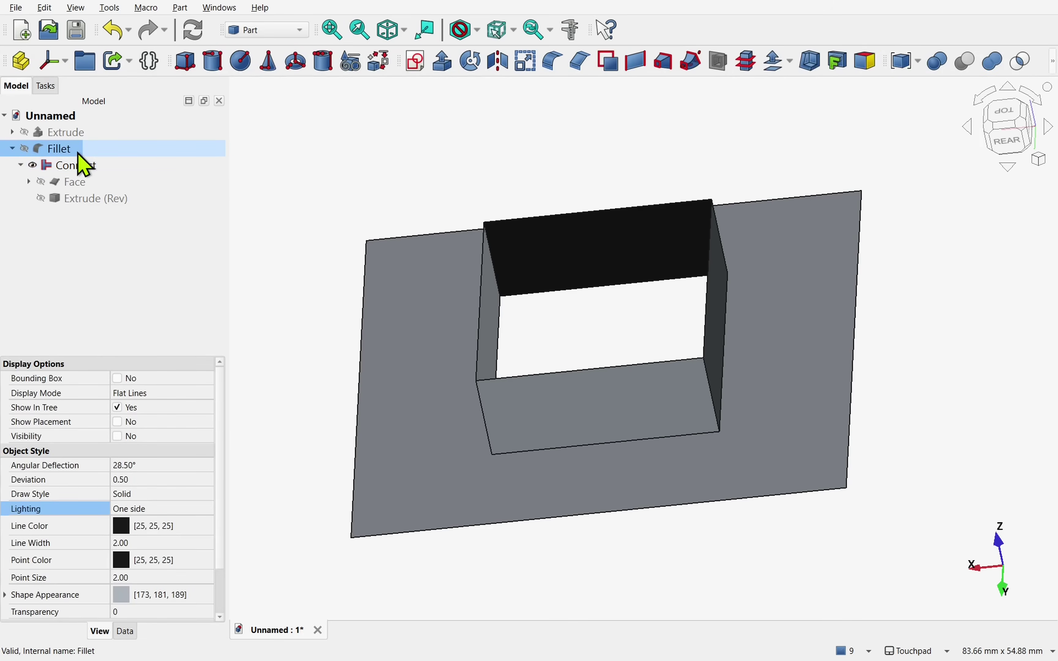
key(space)
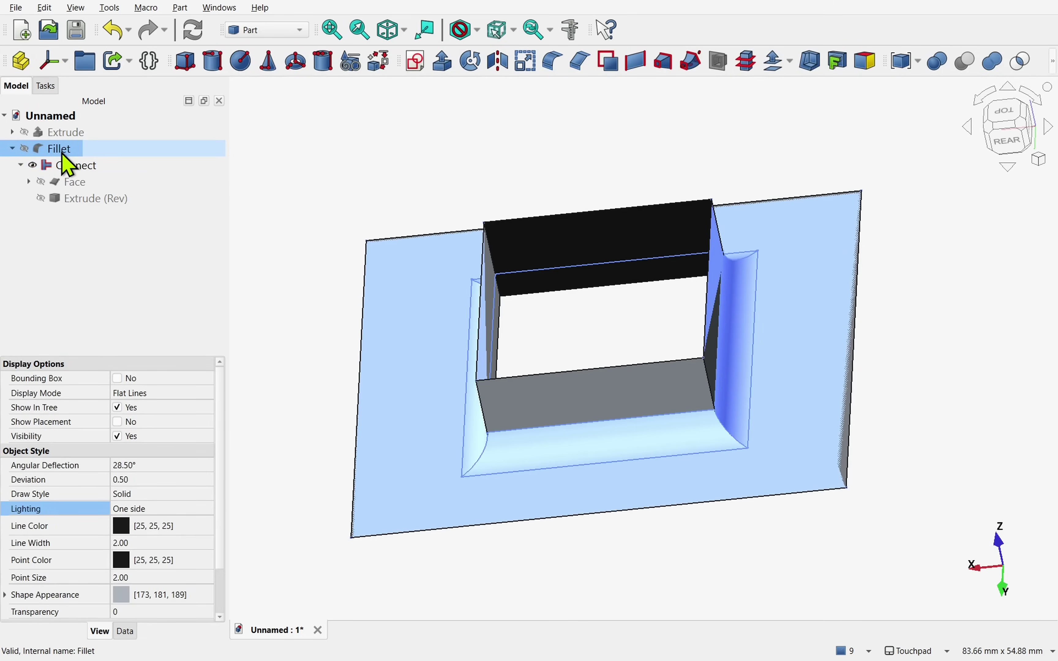
click(33, 166)
click(320, 344)
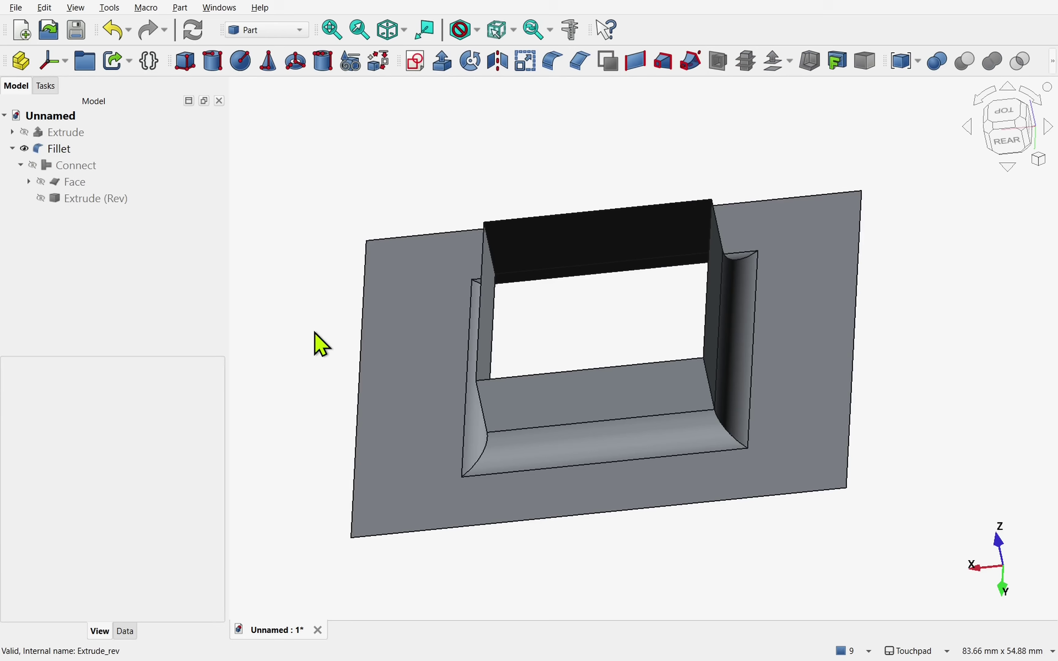
Apply a 3D Offset of -1.00 mm to the Fillet with Fill offset enabled.
click(90, 154)
click(774, 66)
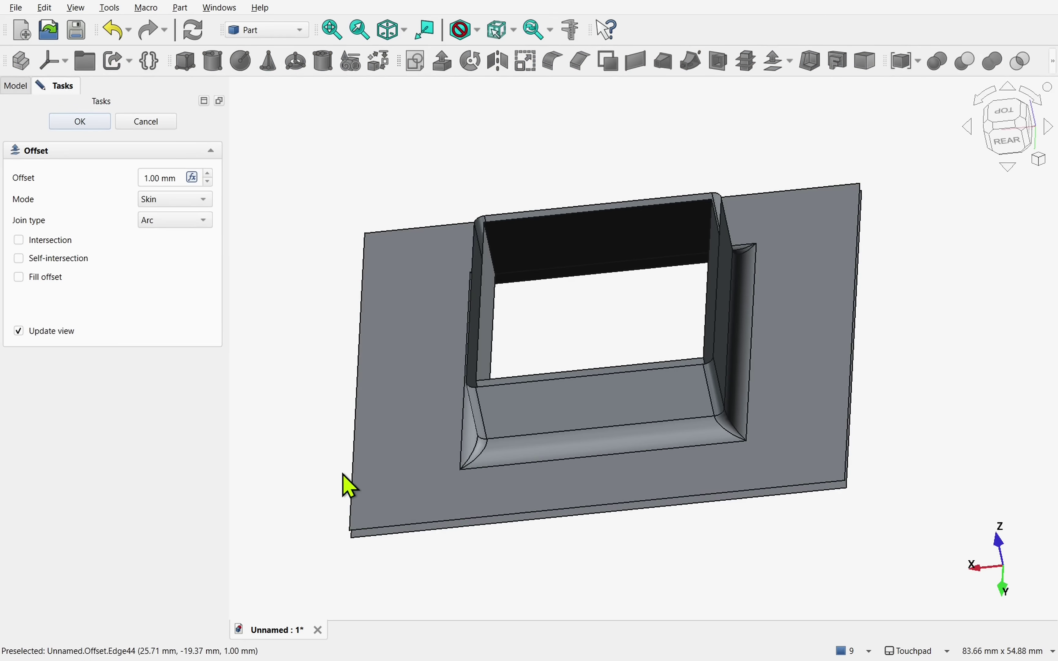
alt+drag(553, 474, 515, 393)
click(147, 178)
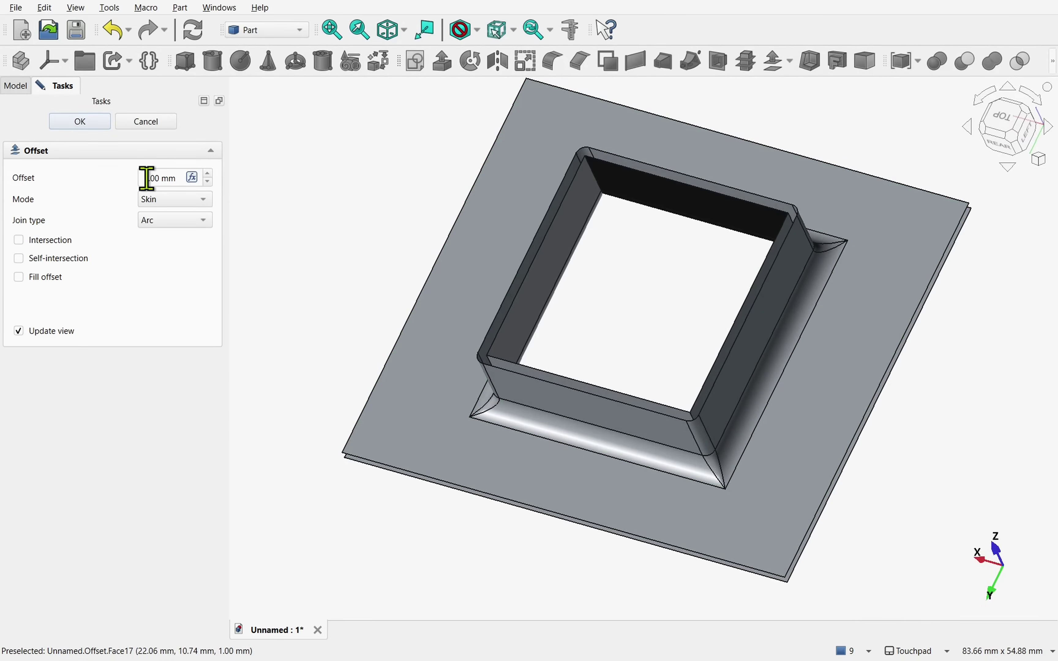
text(-)
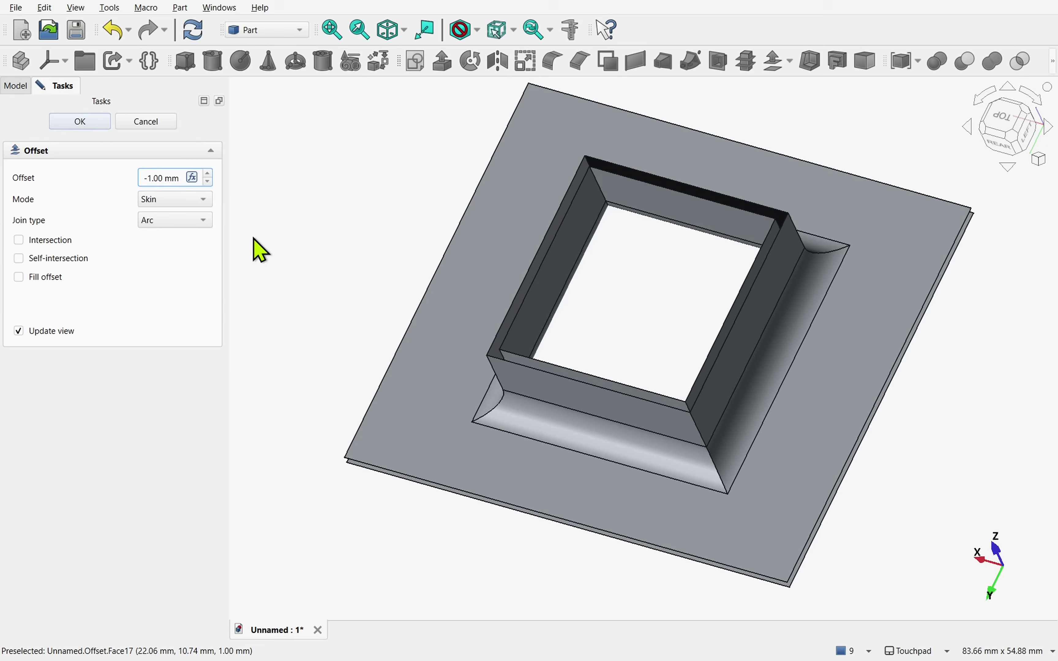
click(38, 278)
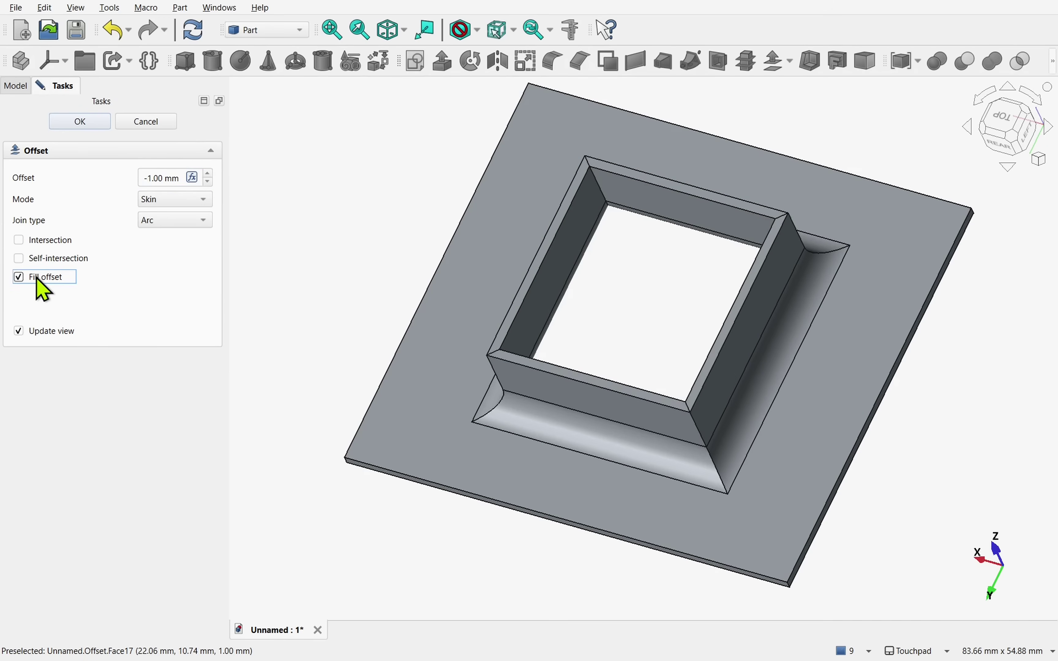
click(82, 123)
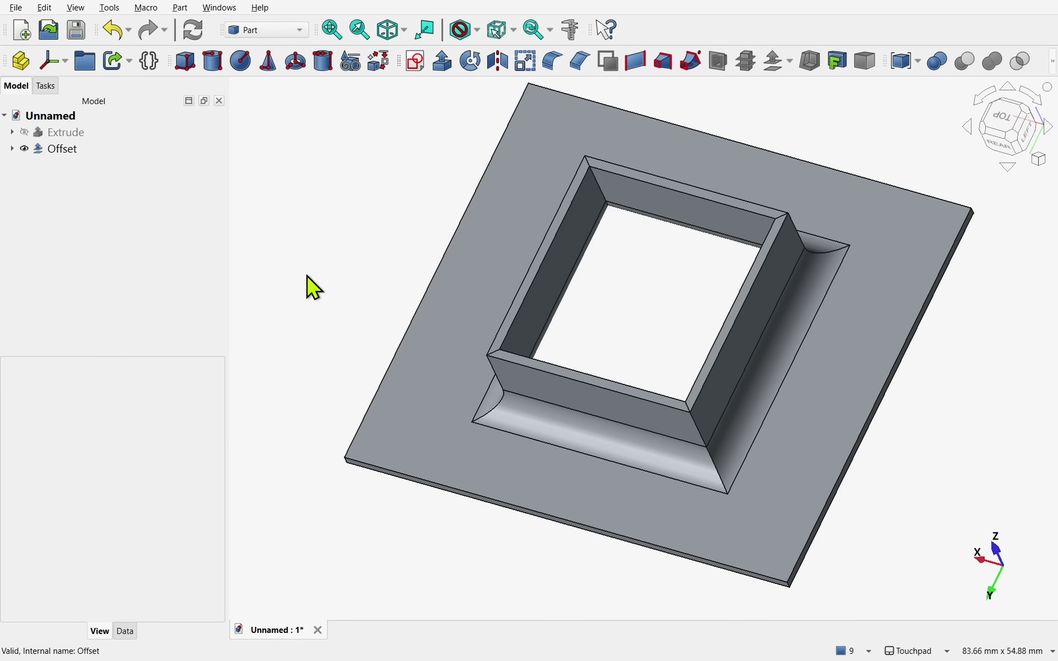
middle_drag(496, 359, 671, 368)
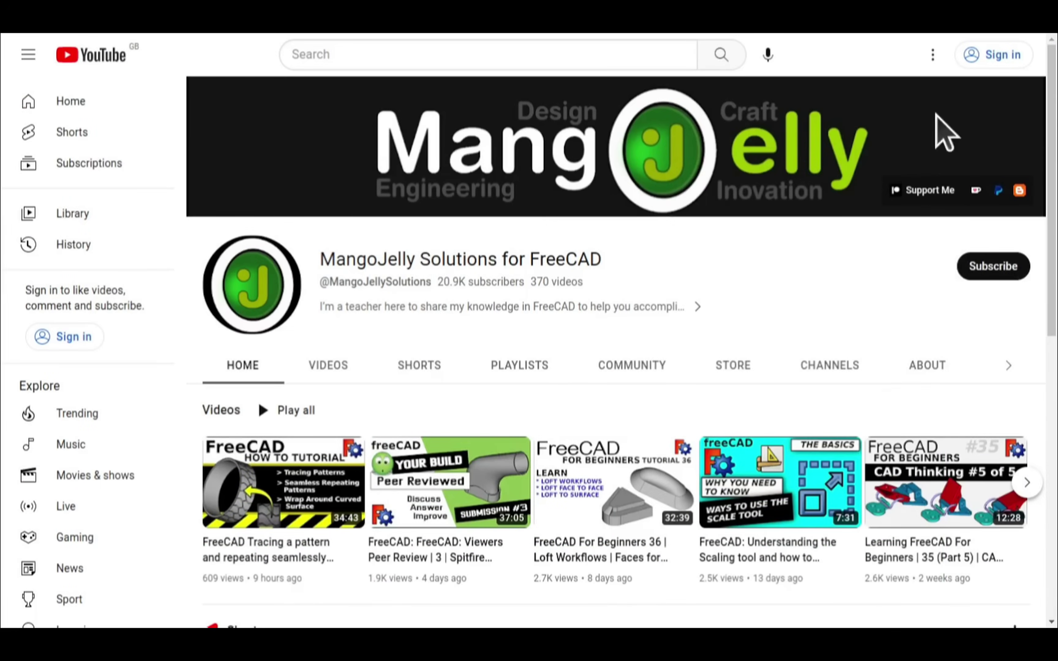
Open the channel's About section and highlight its three donation links.
click(918, 364)
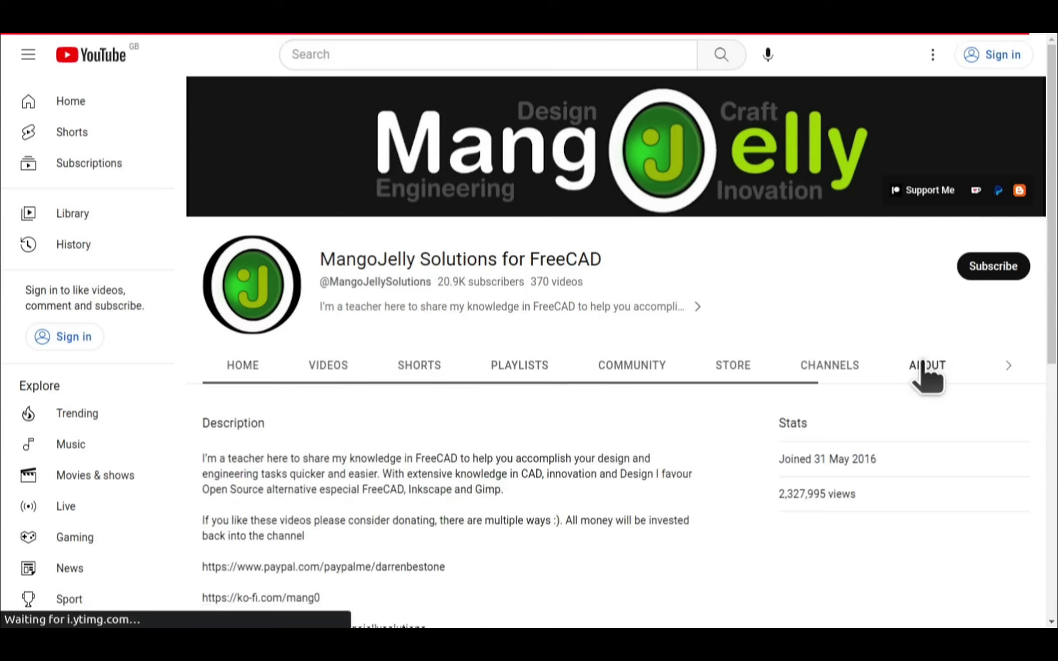
scroll(225, 478, down, 4)
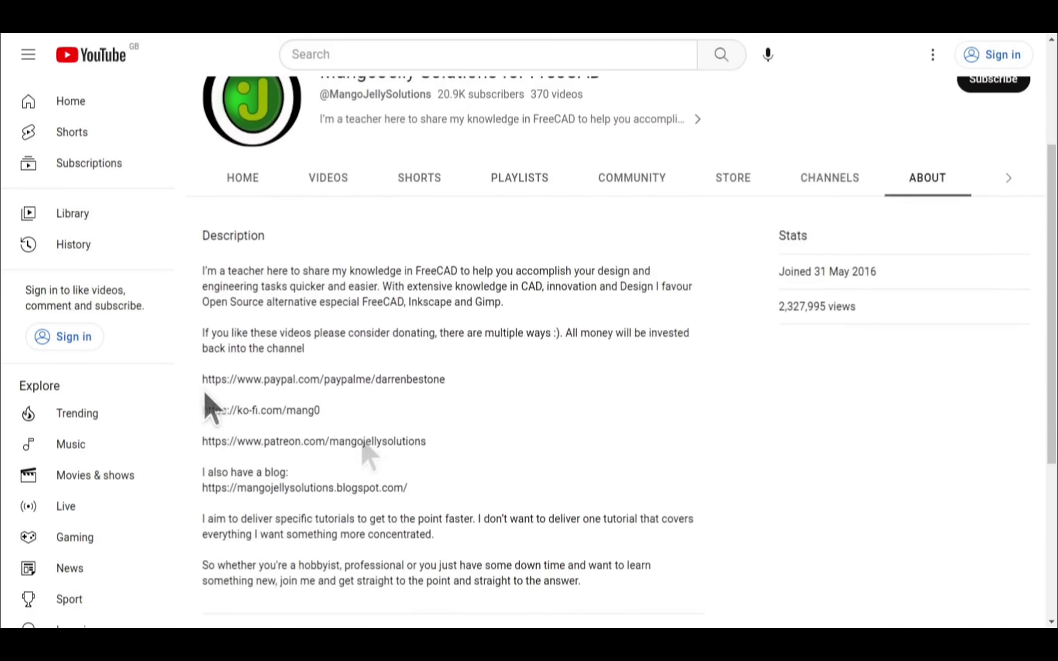
drag(377, 433, 203, 378)
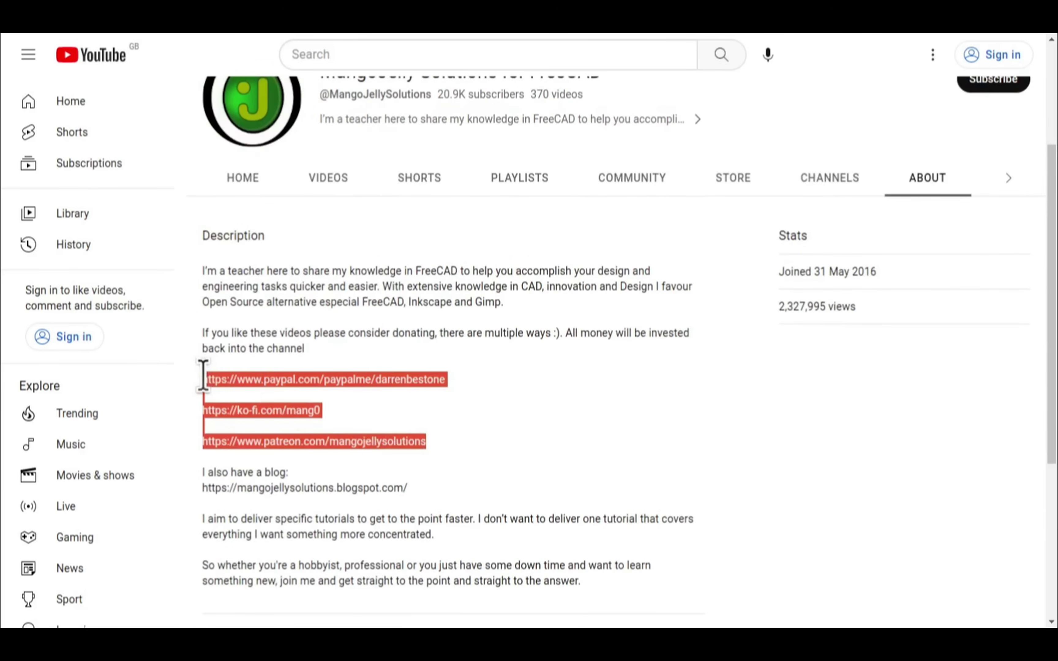
click(479, 438)
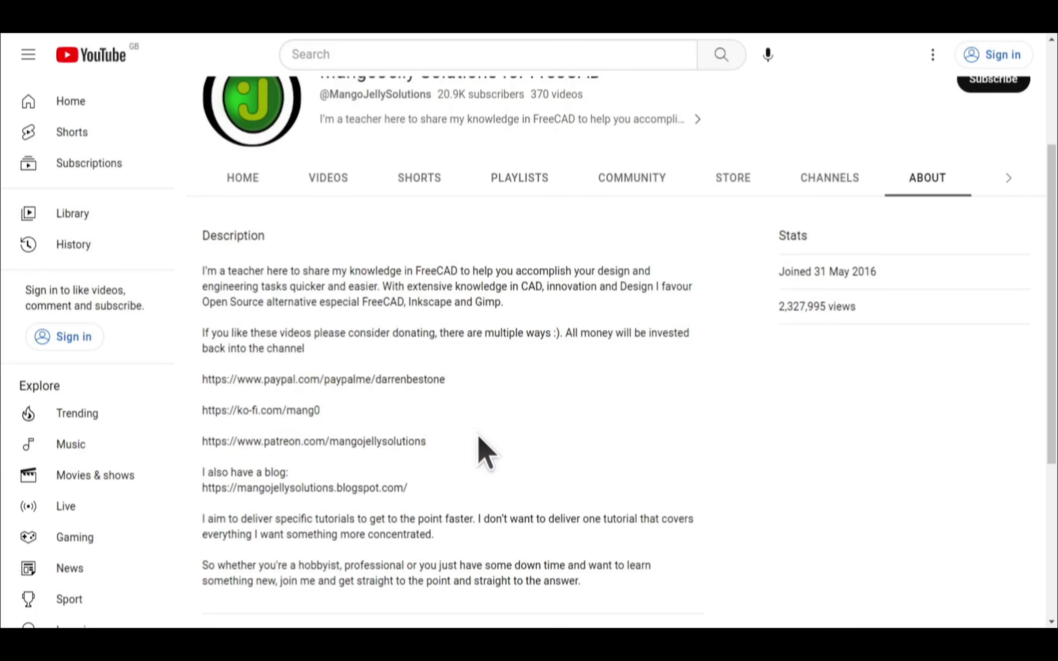